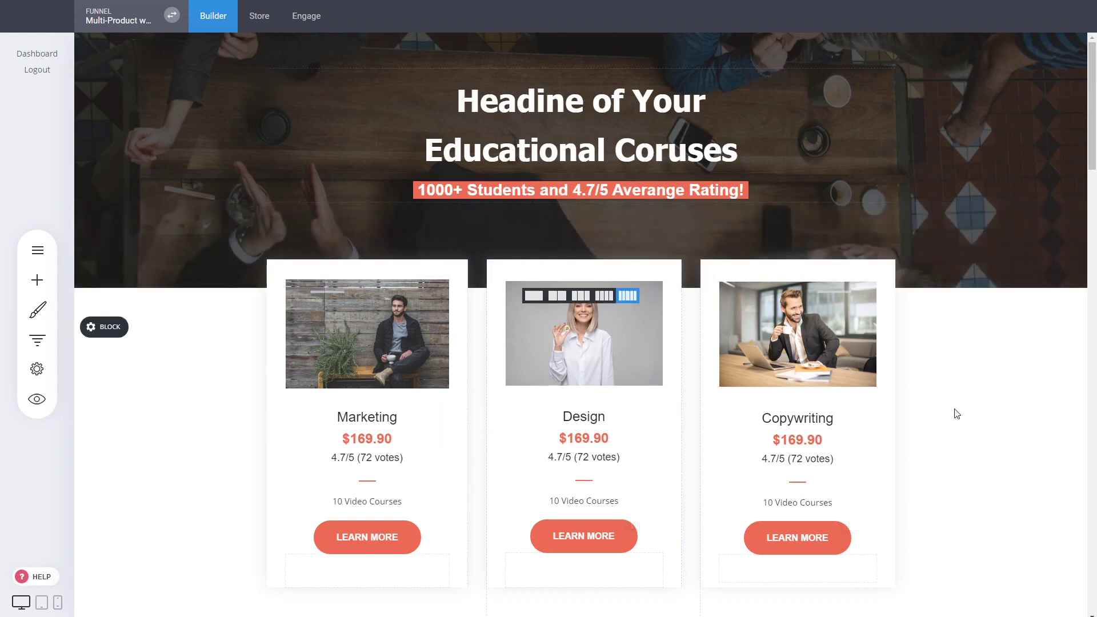
- Start creating a new funnel from the websites and funnels list
scroll(935, 387, "down", 4)
scroll(930, 375, "up", 4)
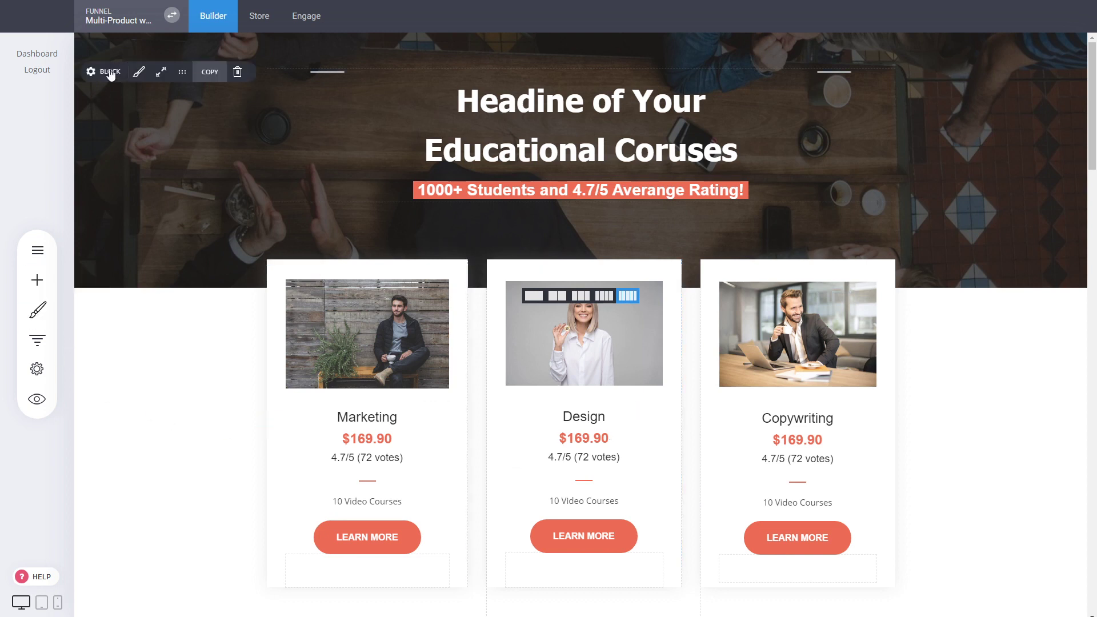
left_click(172, 16)
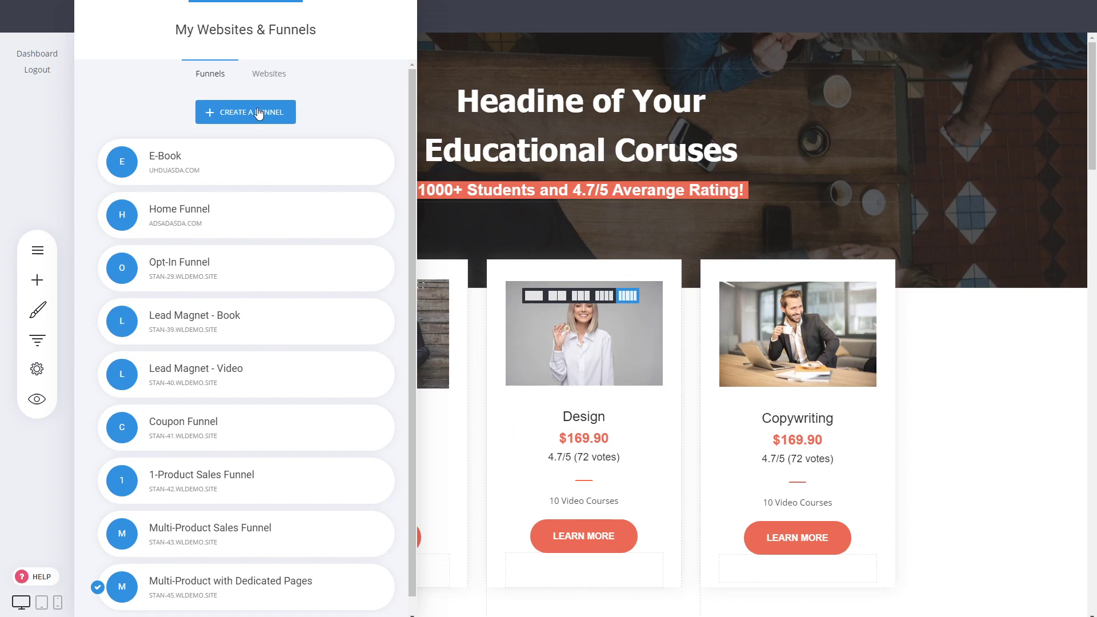
scroll(306, 103, "down", 1)
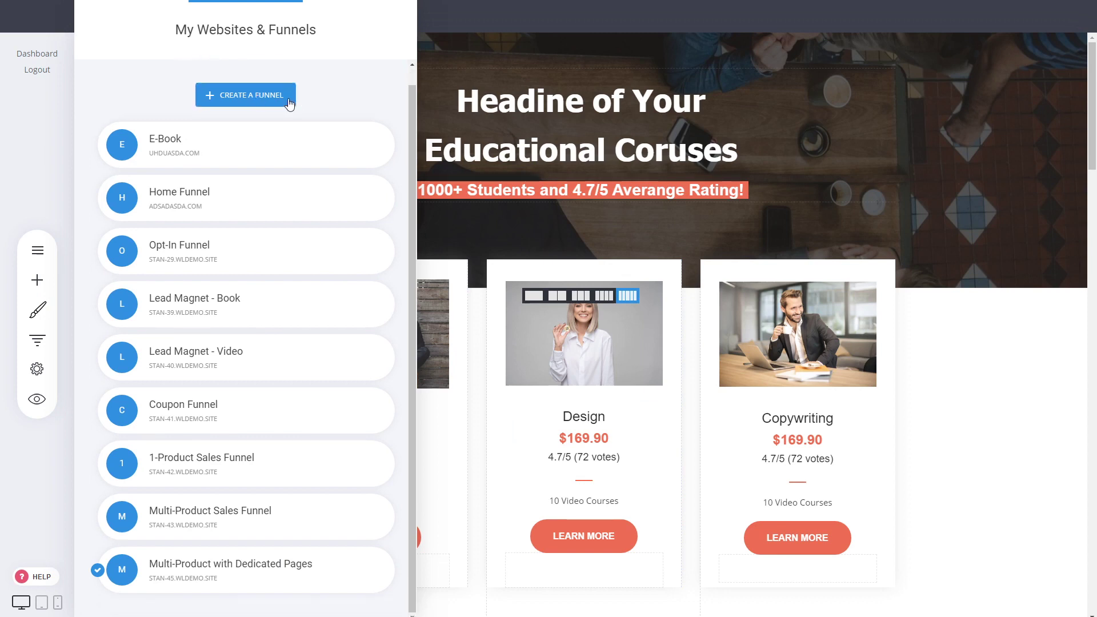
left_click(288, 97)
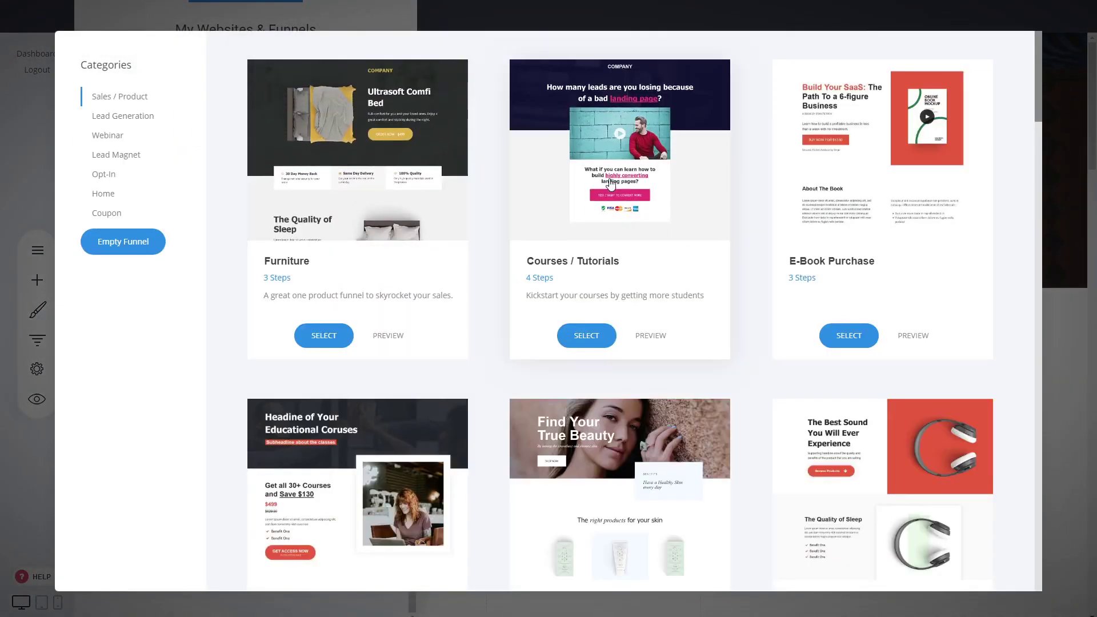
- Pick the Subscription with Pricing Plans template and save it as 'Subscription Funnel with Plans'
scroll(610, 183, "down", 10)
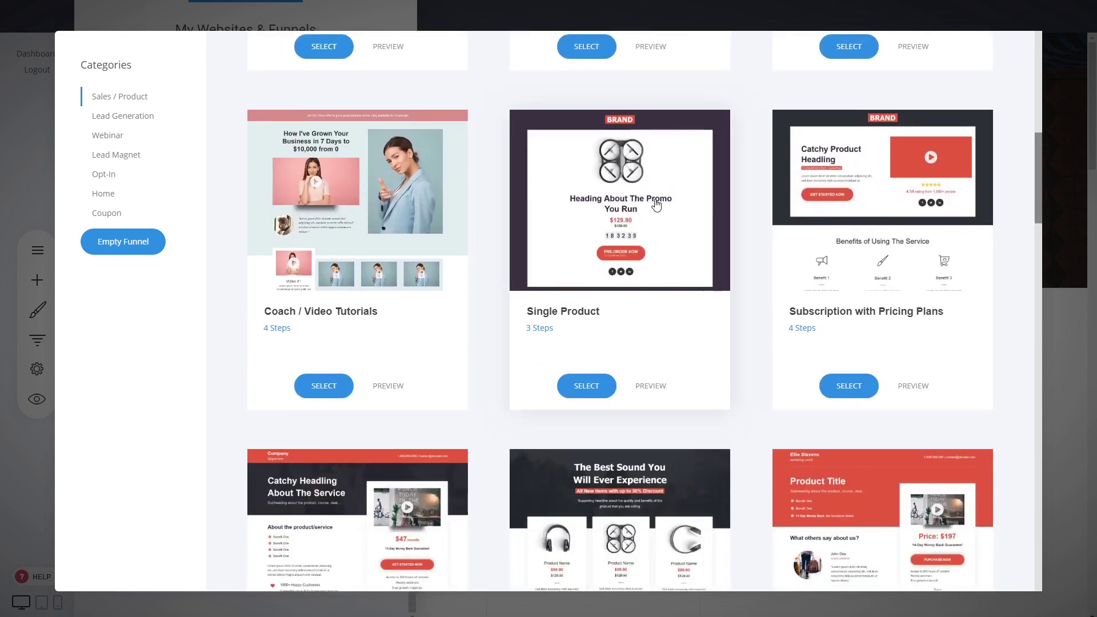
scroll(766, 216, "down", 2)
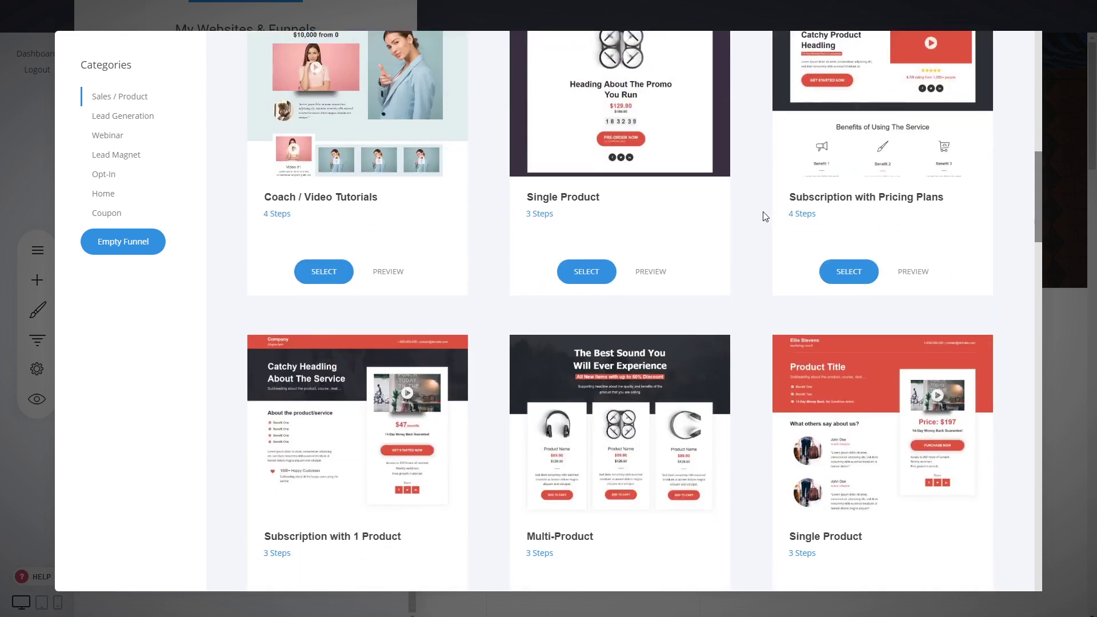
scroll(765, 216, "up", 1)
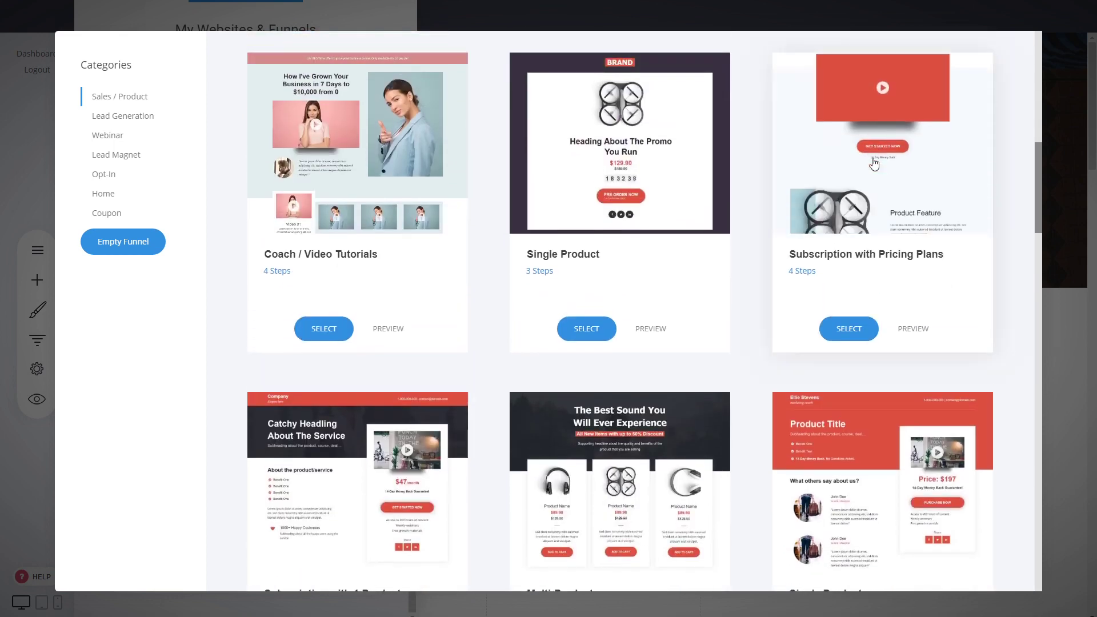
scroll(569, 348, "down", 2)
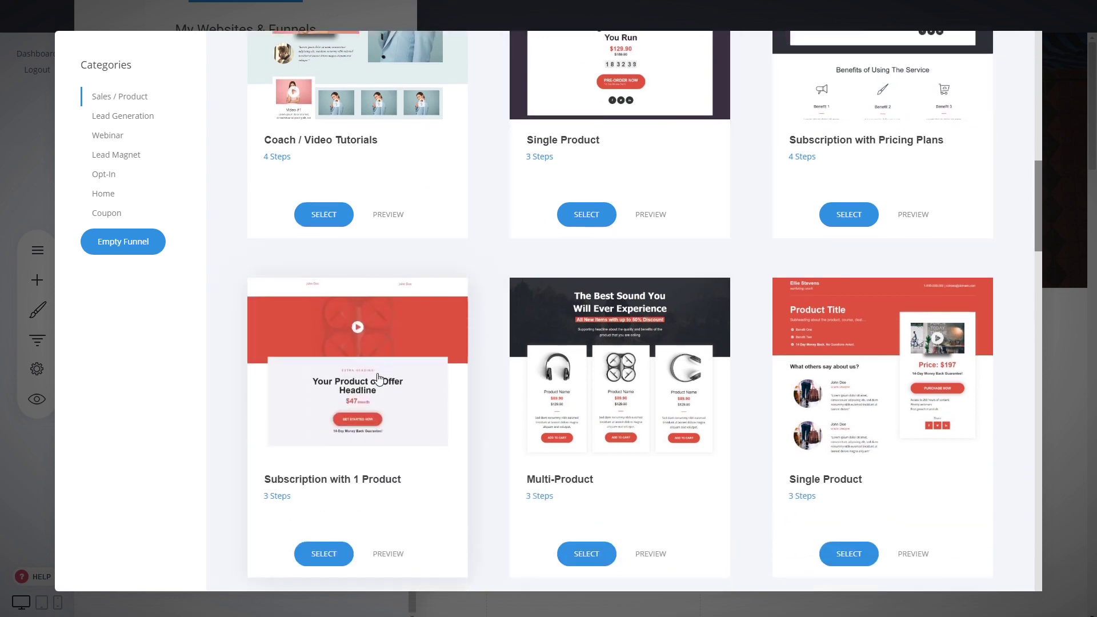
scroll(693, 323, "up", 7)
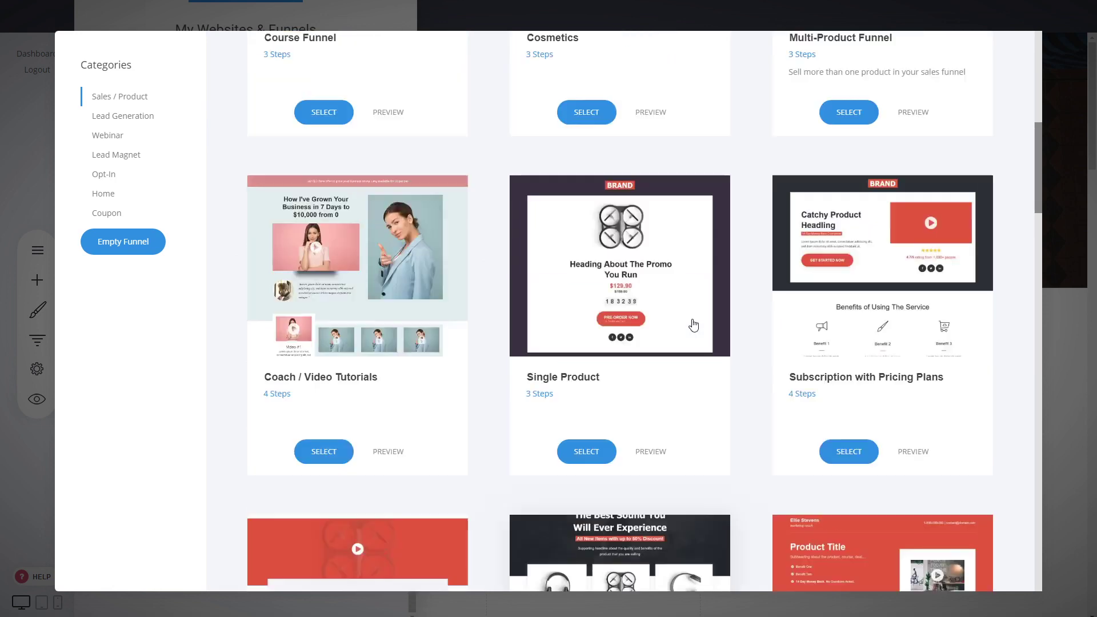
scroll(742, 342, "down", 5)
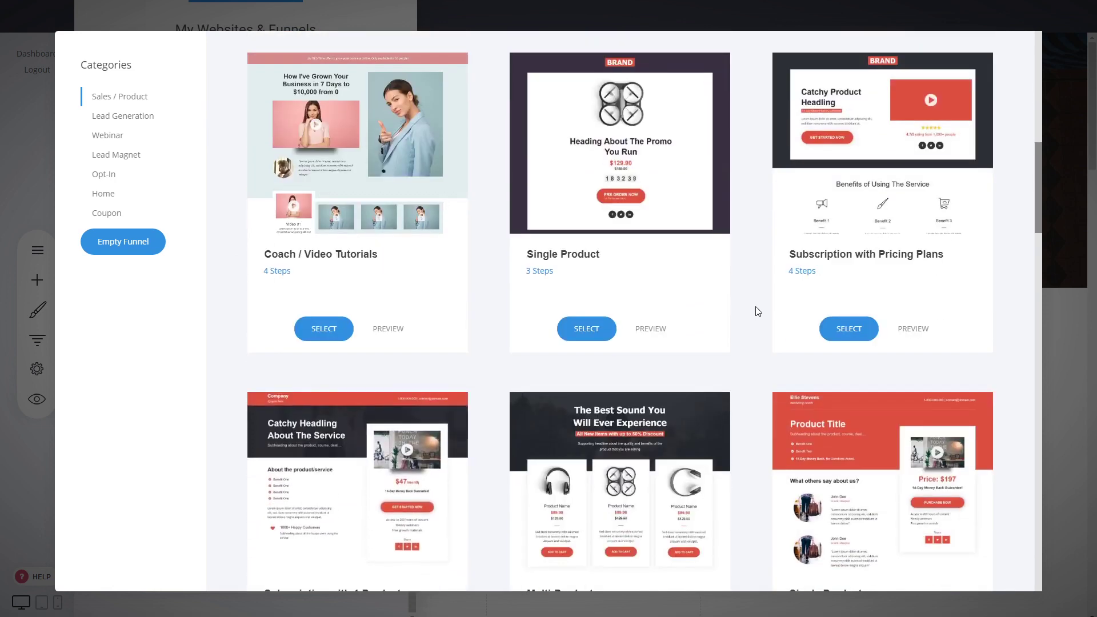
left_click(875, 194)
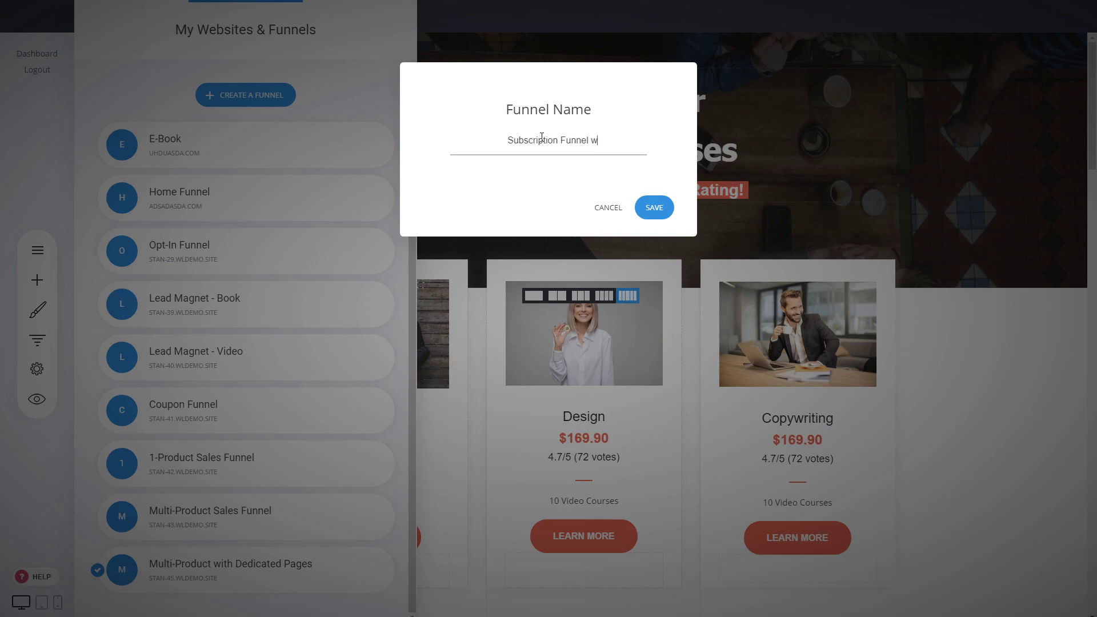
left_click(648, 207)
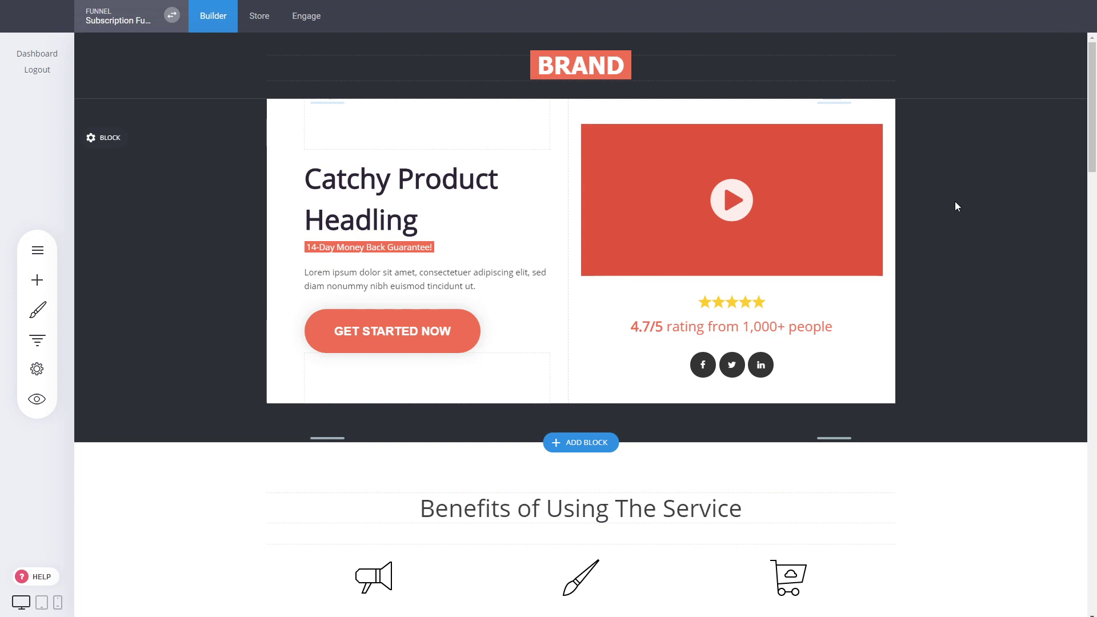
scroll(955, 201, "down", 5)
scroll(900, 328, "up", 4)
scroll(899, 328, "up", 1)
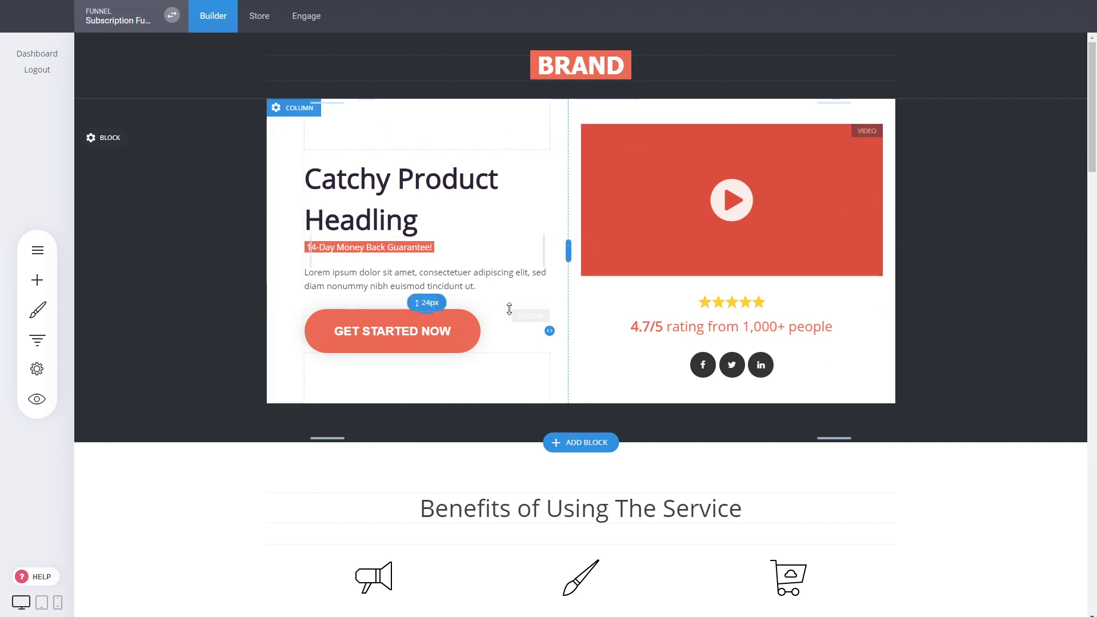
scroll(955, 339, "down", 4)
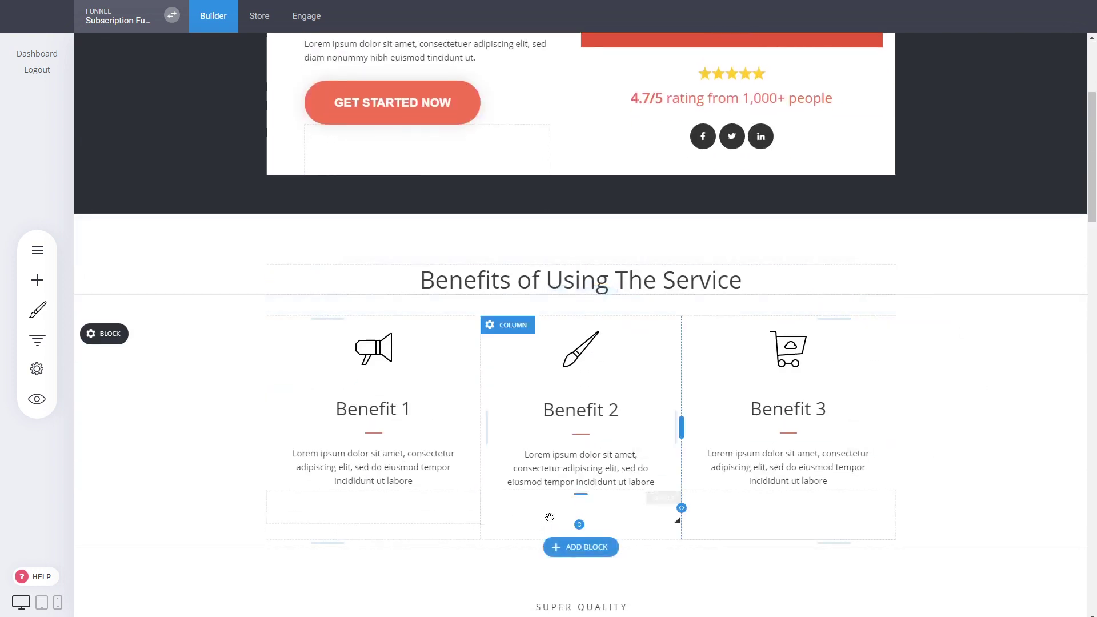
scroll(577, 502, "down", 5)
scroll(836, 312, "down", 3)
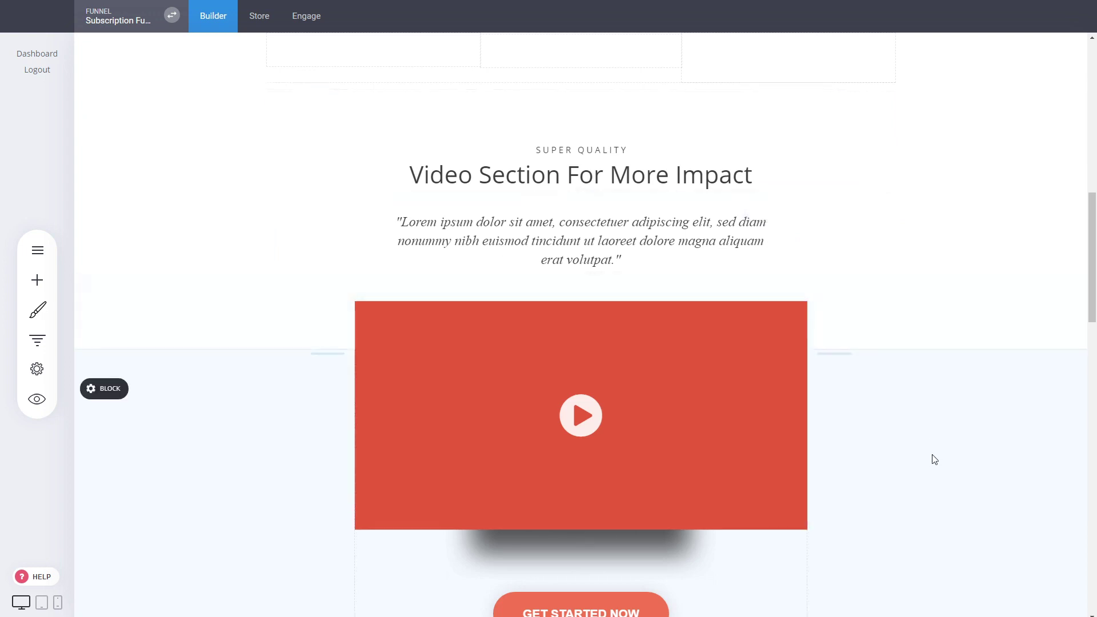
scroll(932, 455, "down", 2)
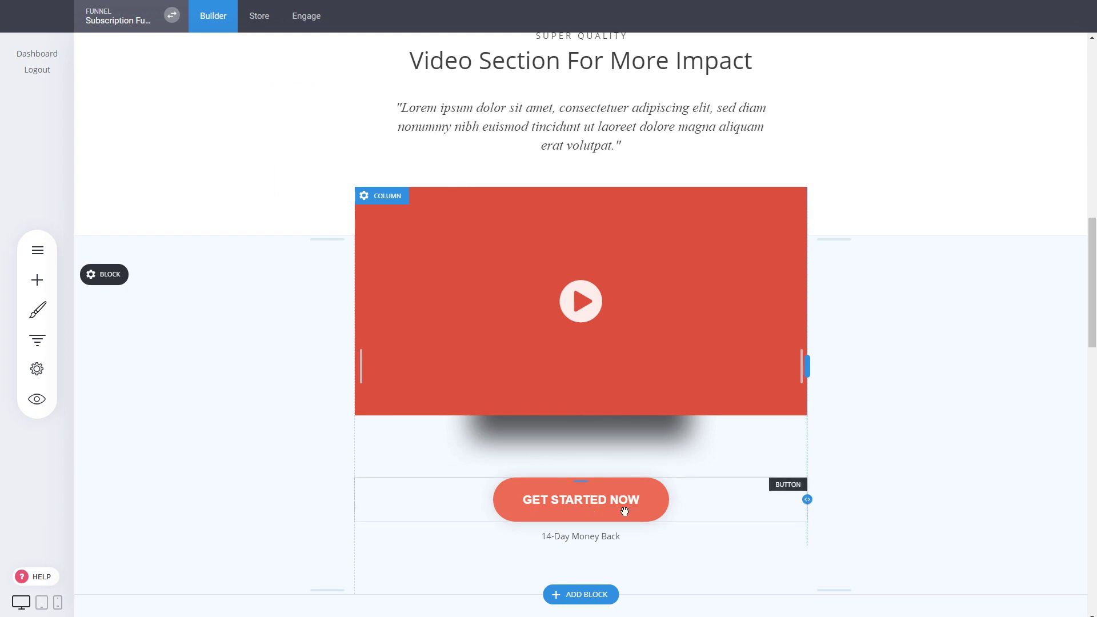
scroll(950, 404, "down", 9)
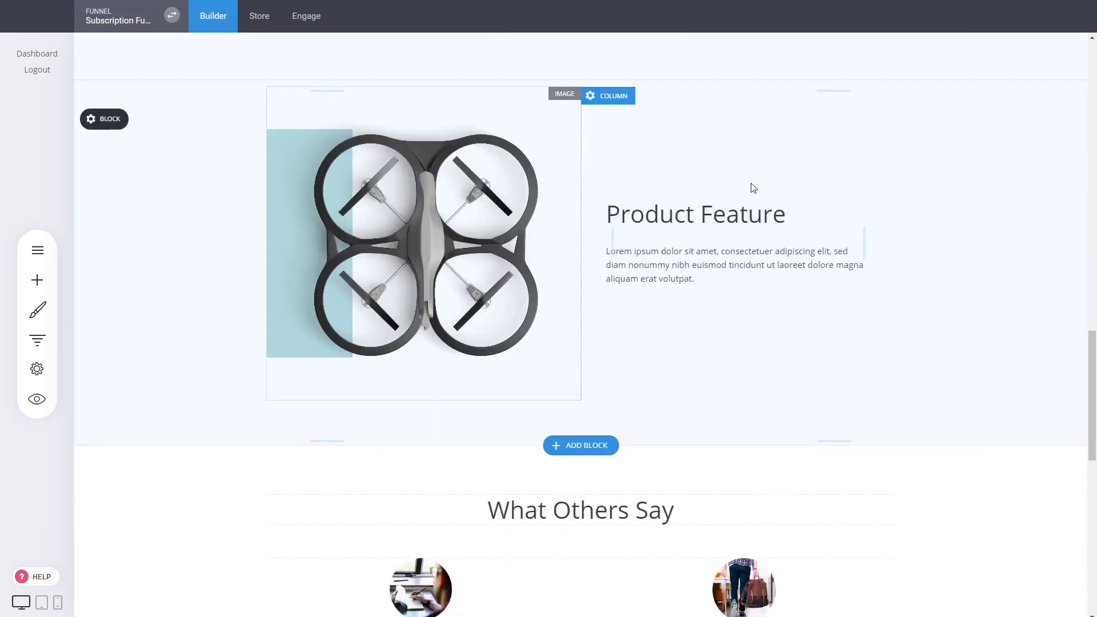
left_click(519, 285)
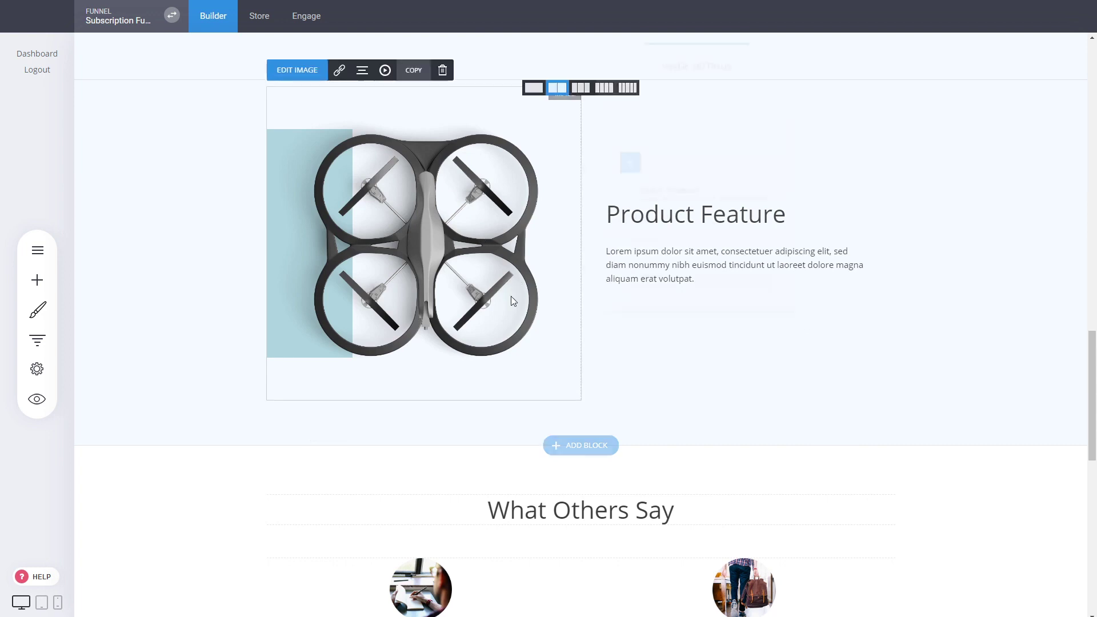
left_click(959, 226)
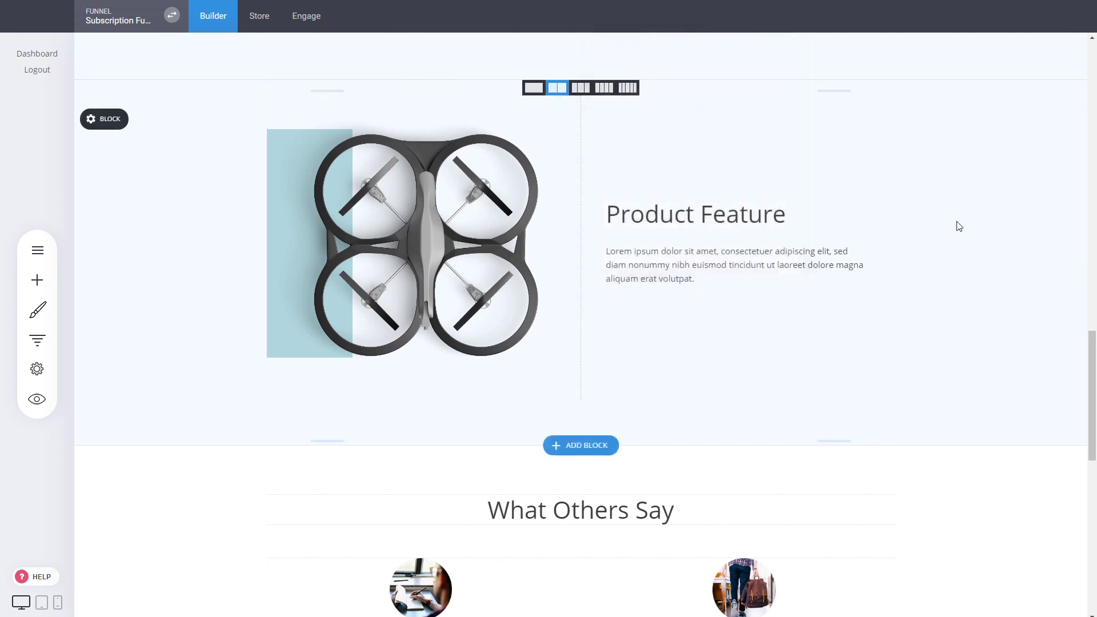
scroll(742, 234, "down", 2)
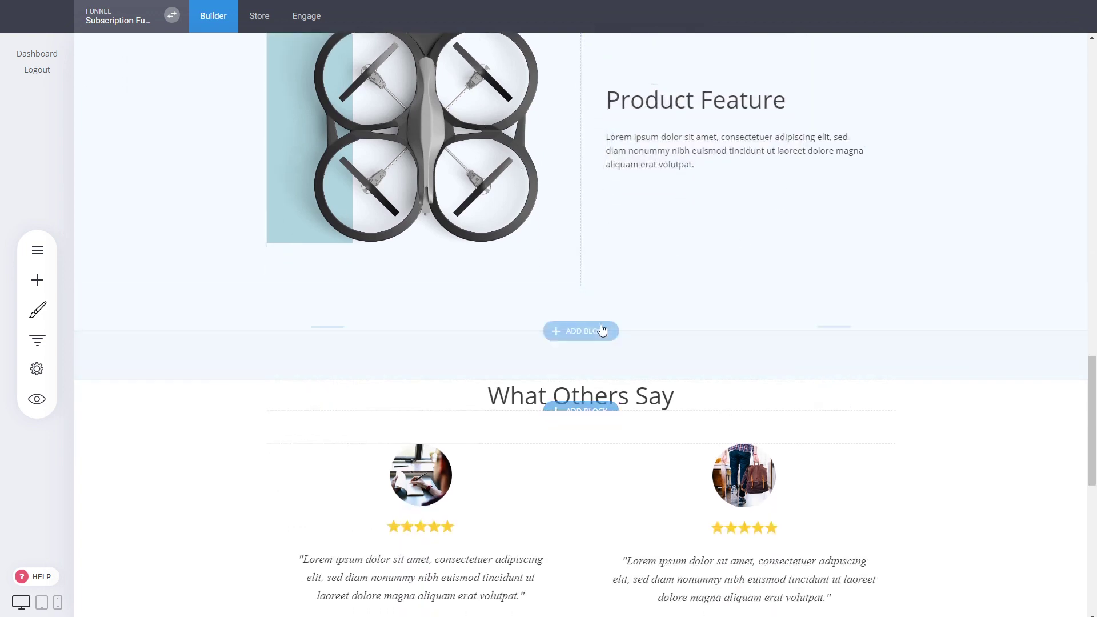
left_click(605, 330)
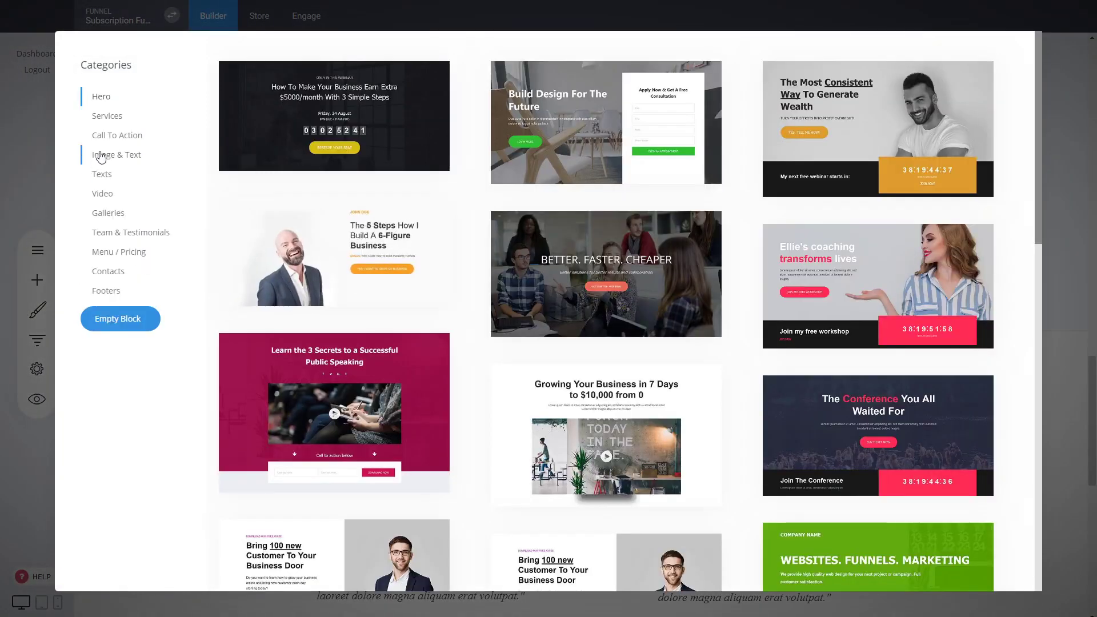
left_click(107, 116)
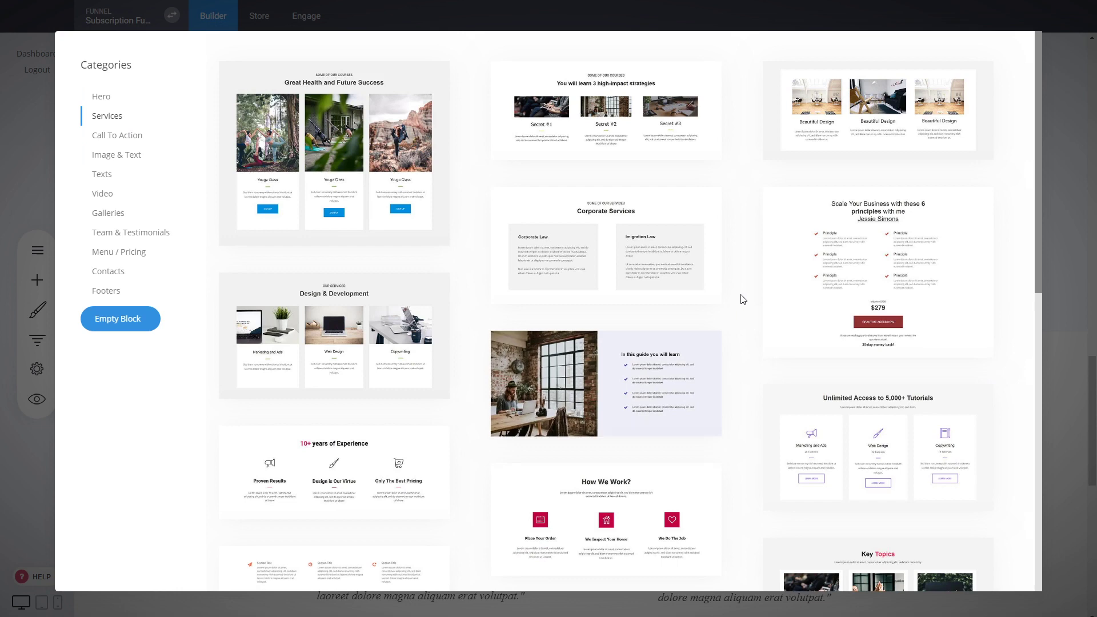
scroll(904, 351, "down", 8)
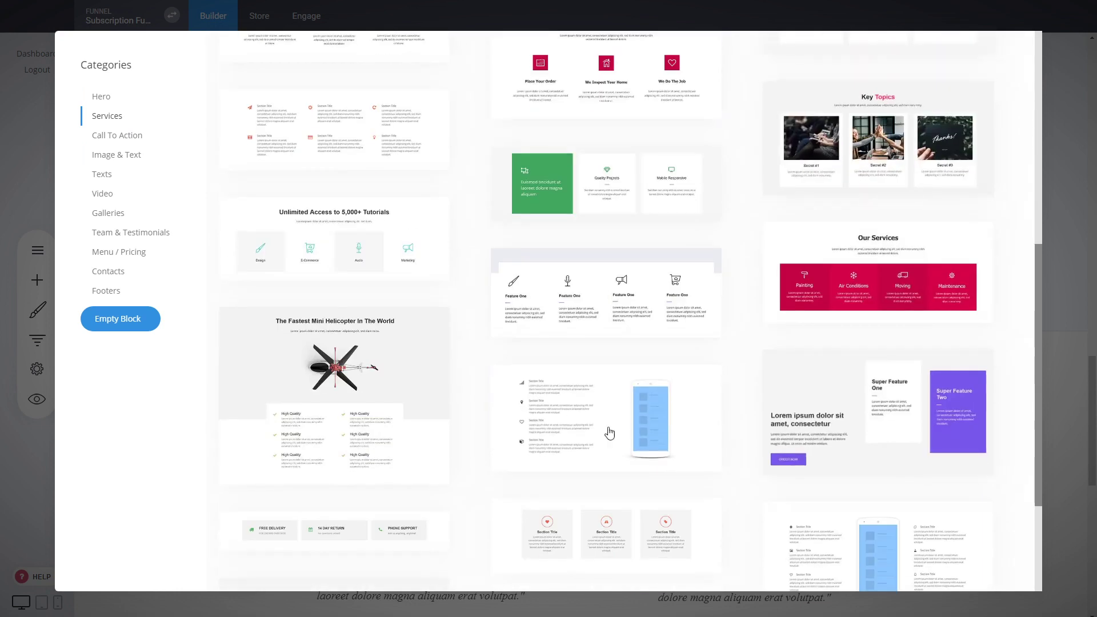
scroll(740, 401, "down", 3)
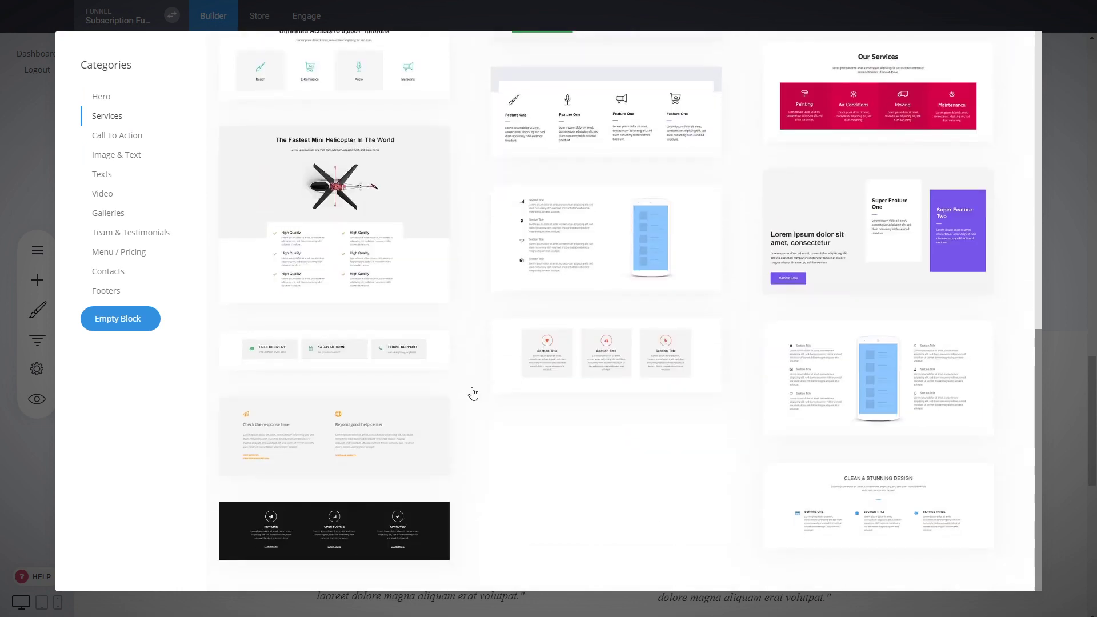
left_click(1070, 150)
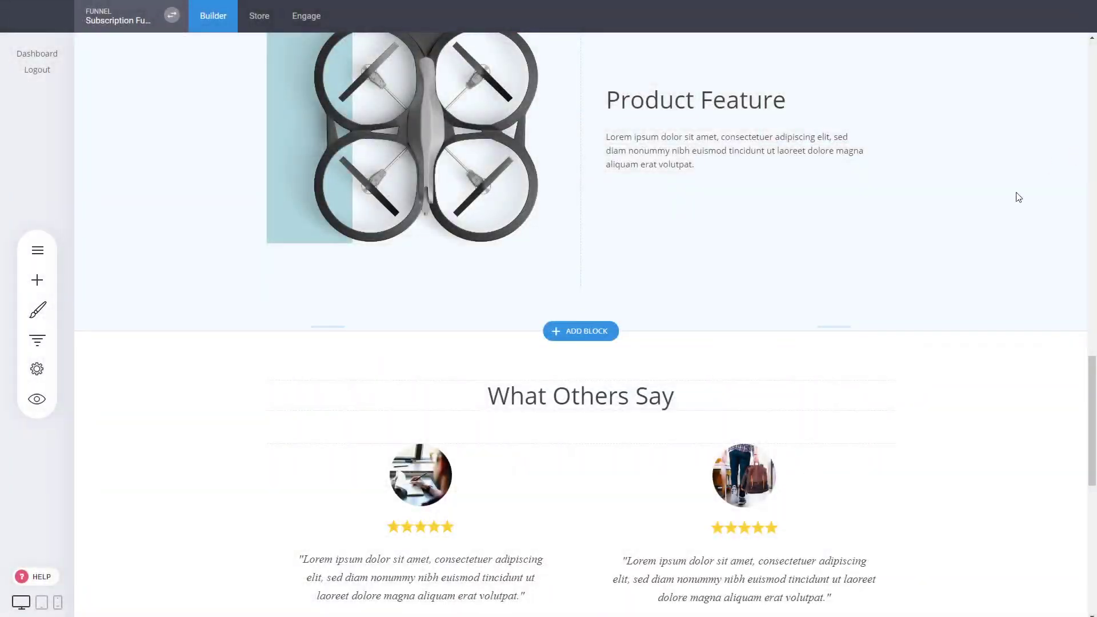
scroll(1019, 197, "down", 9)
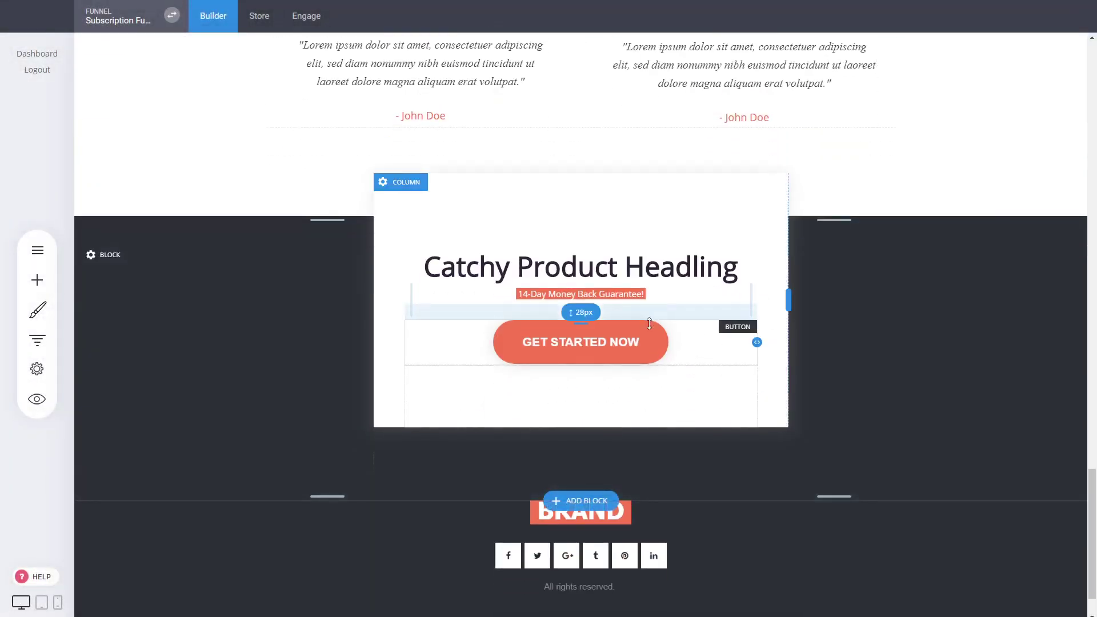
scroll(1094, 464, "up", 2)
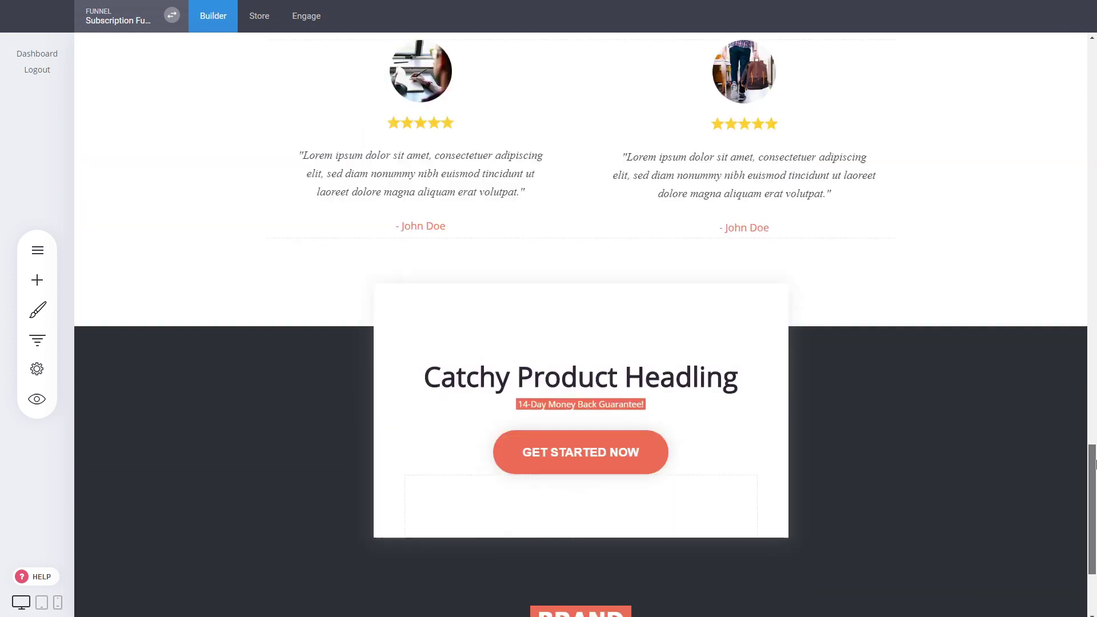
left_click_drag(1094, 464, 1094, 65)
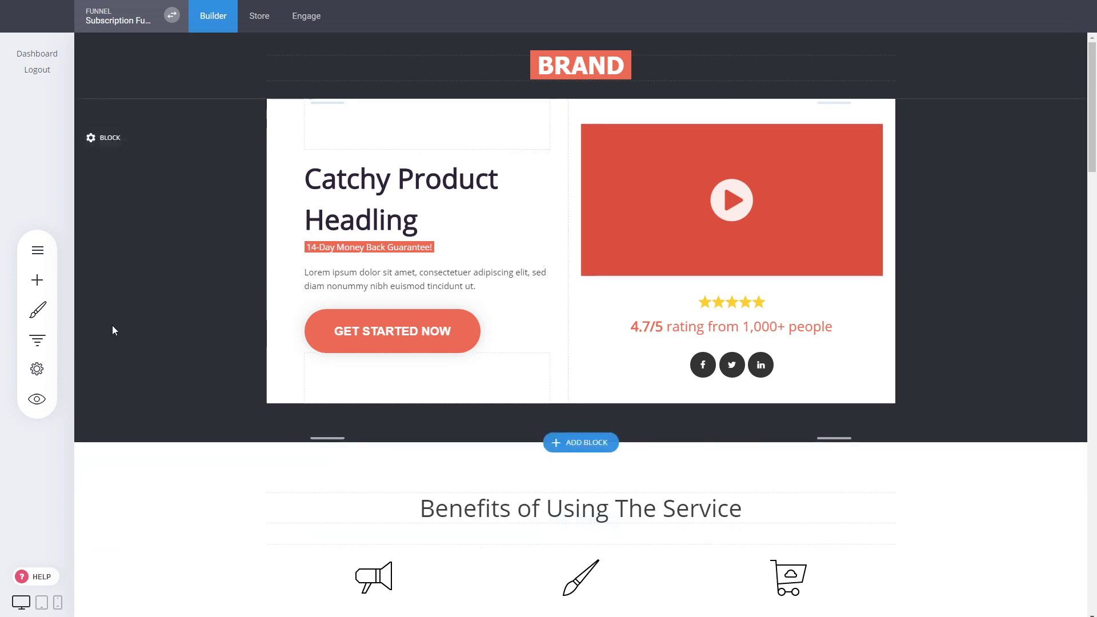
- Open the Pricing step's page and select the first plan card's text
left_click(37, 340)
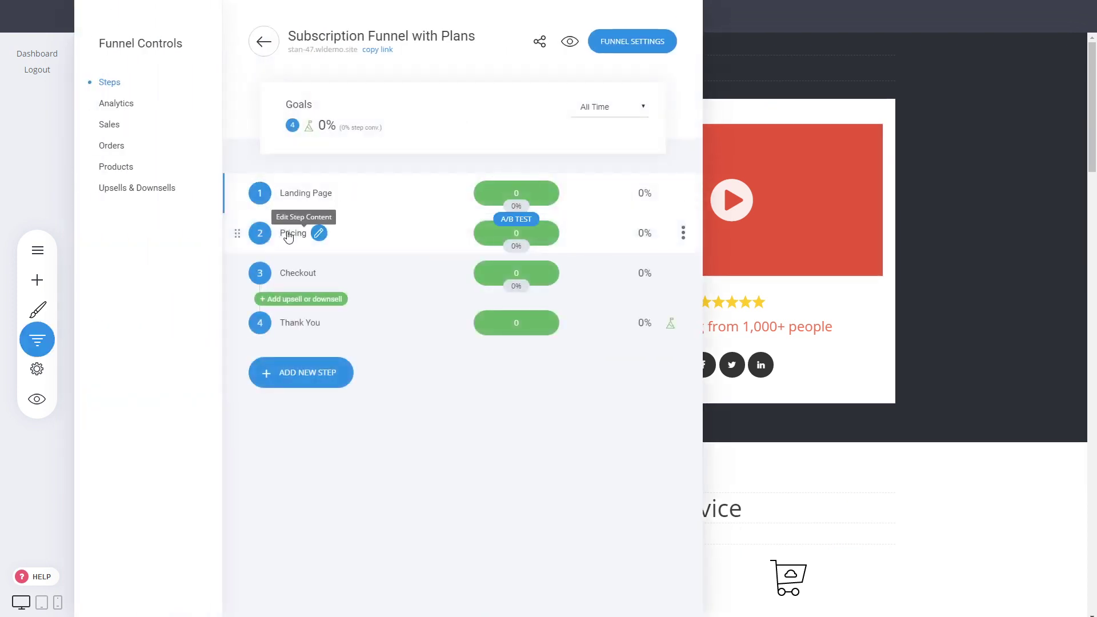
left_click(292, 235)
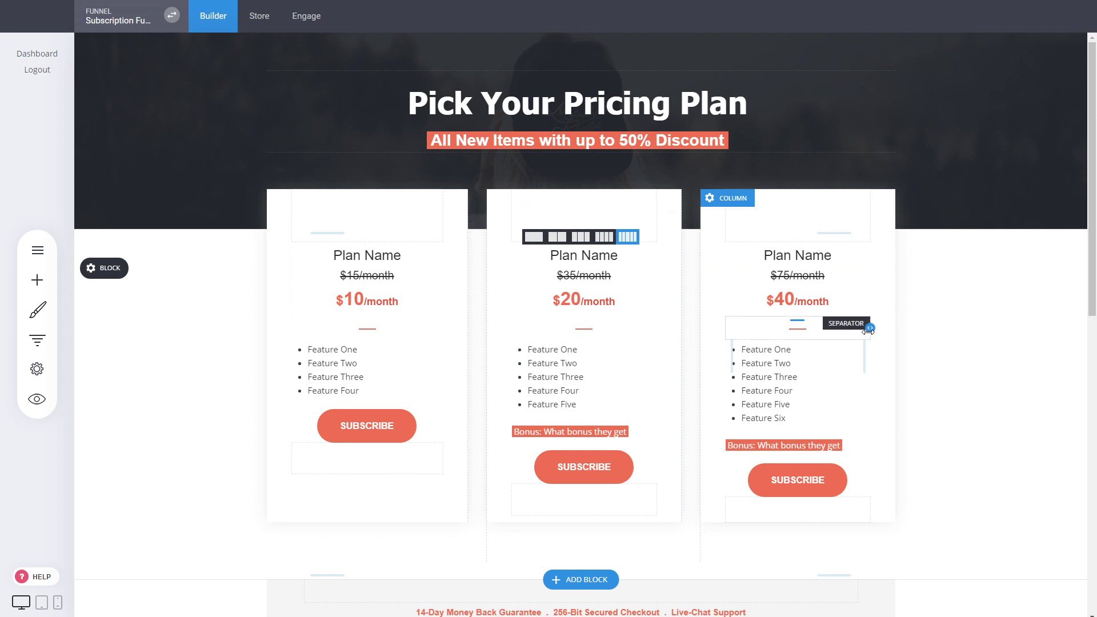
left_click(398, 305)
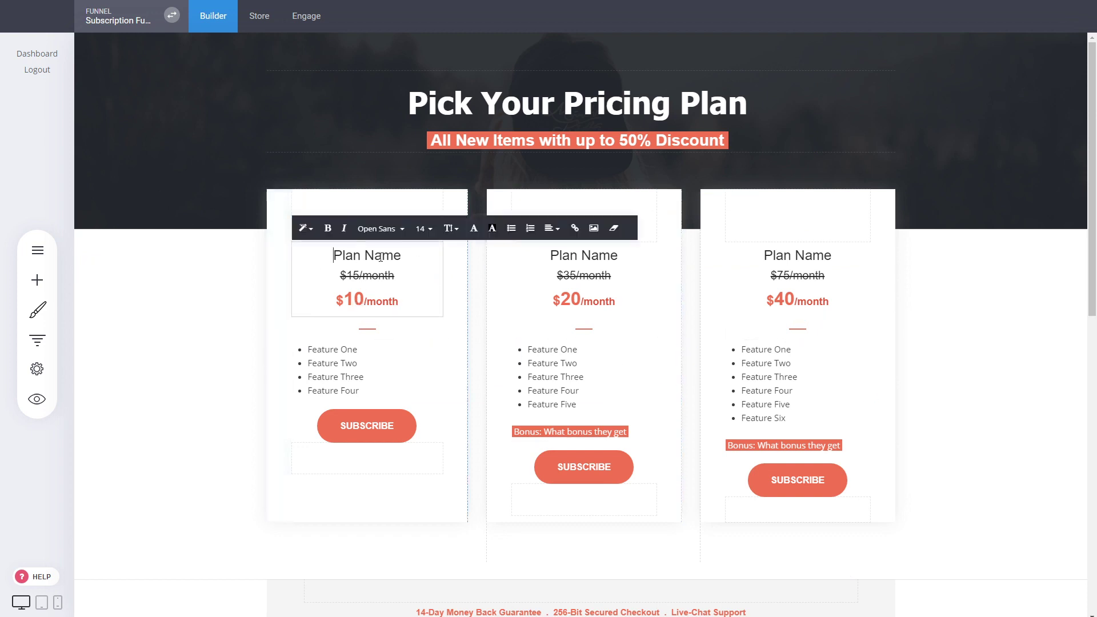
- Center all four features of the $10 plan card and remove their bullets
left_click(214, 355)
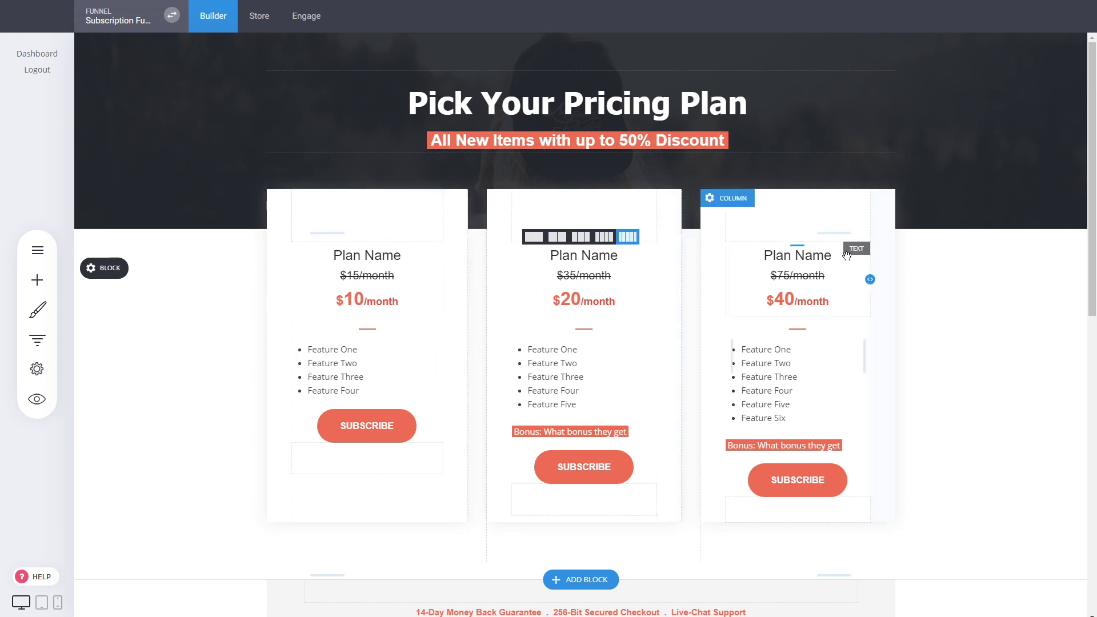
triple_click(363, 362)
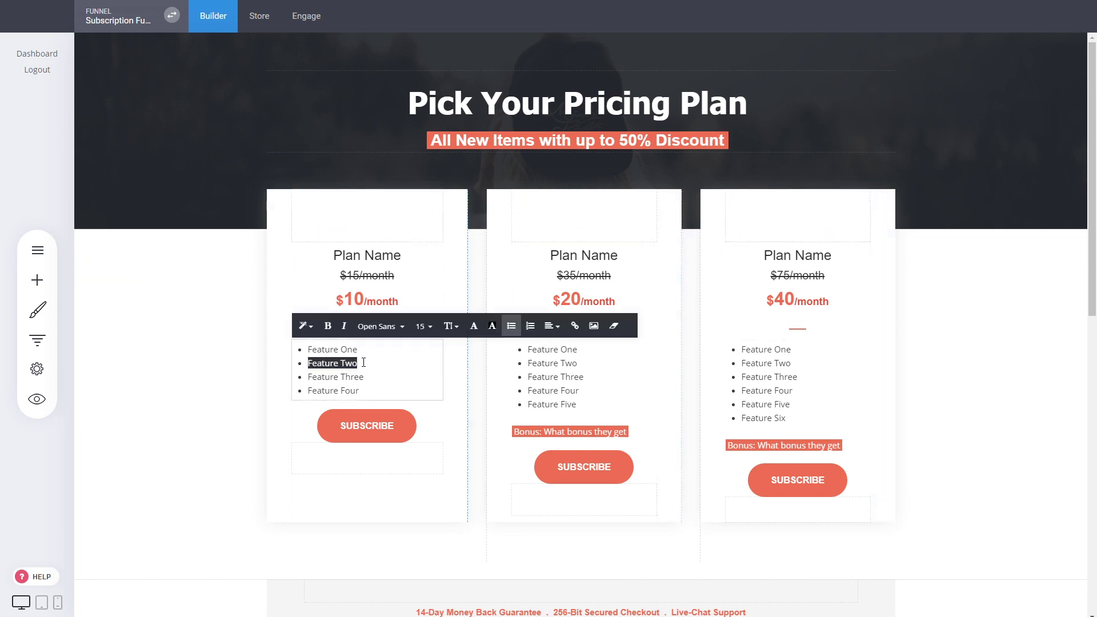
left_click_drag(377, 396, 301, 349)
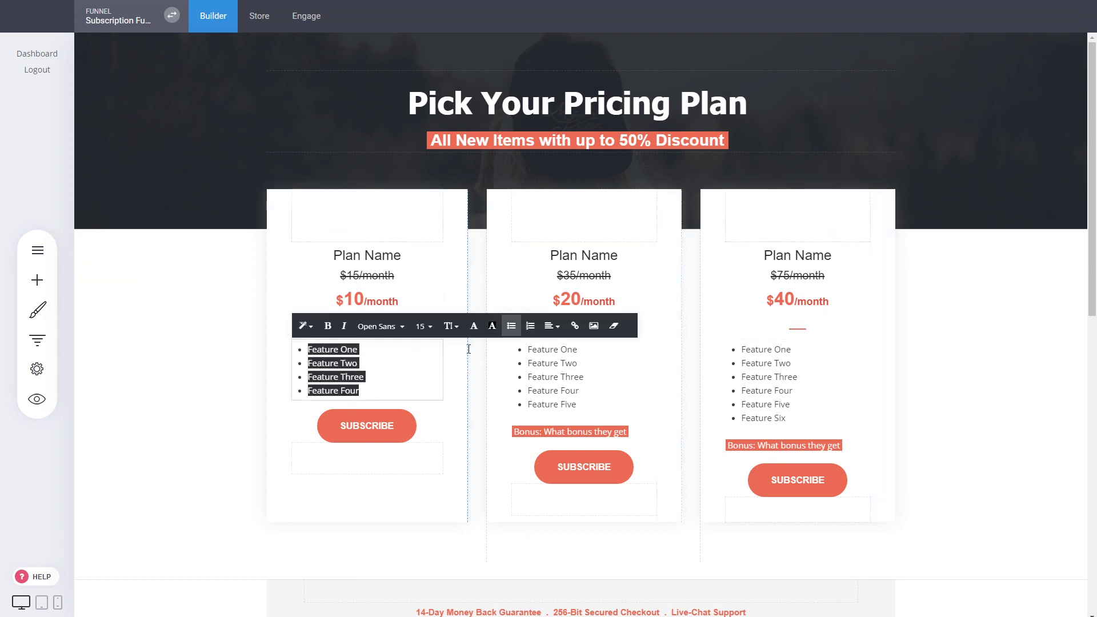
left_click(551, 326)
left_click(559, 350)
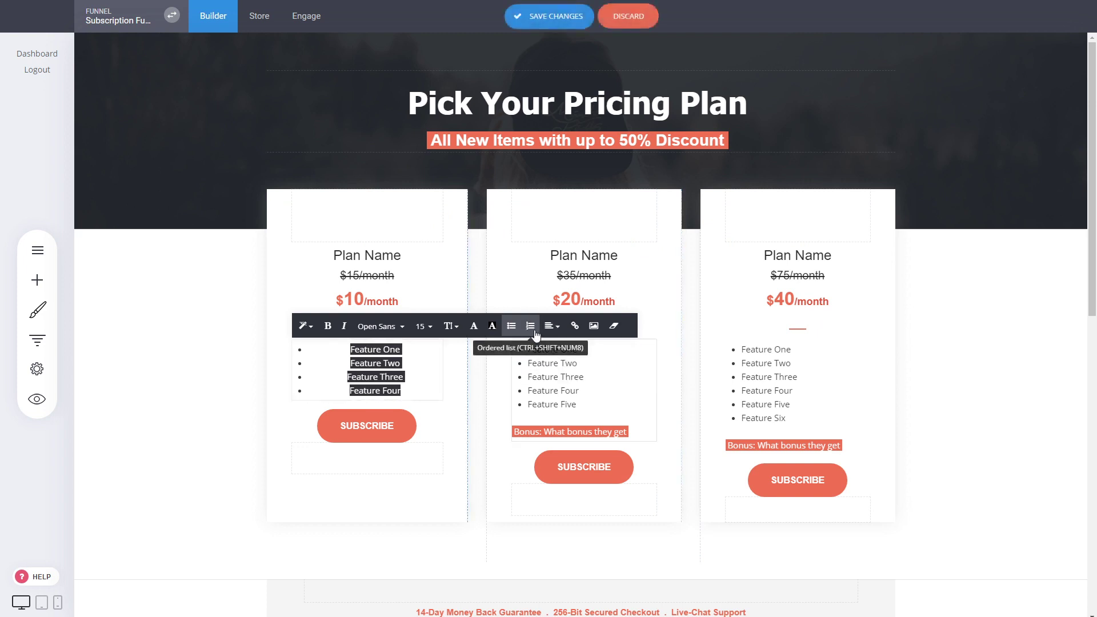
left_click(511, 325)
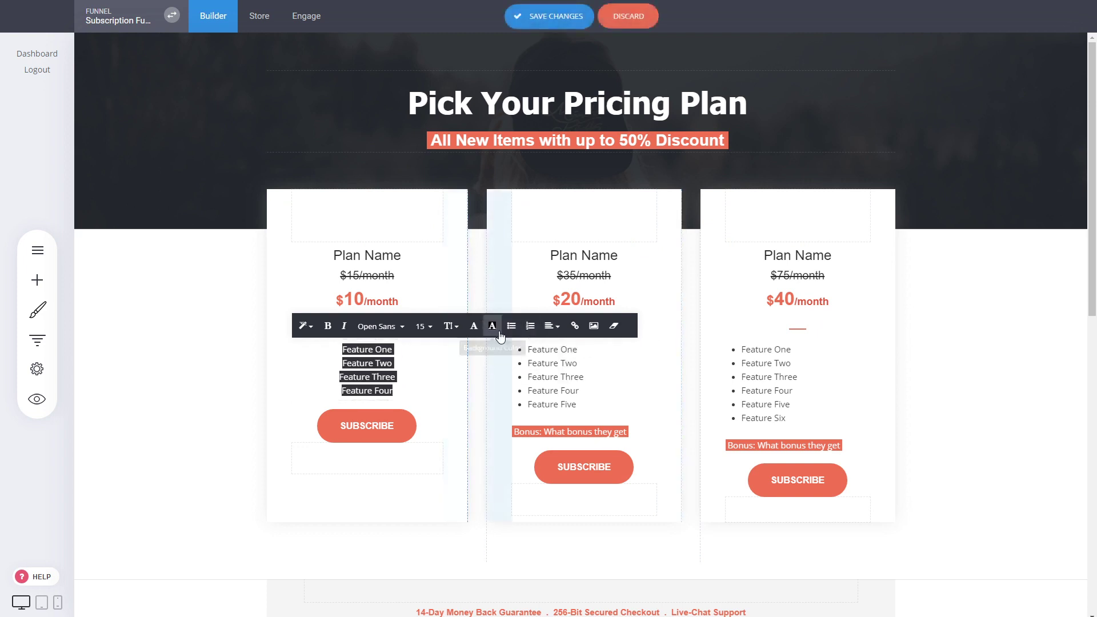
left_click(975, 423)
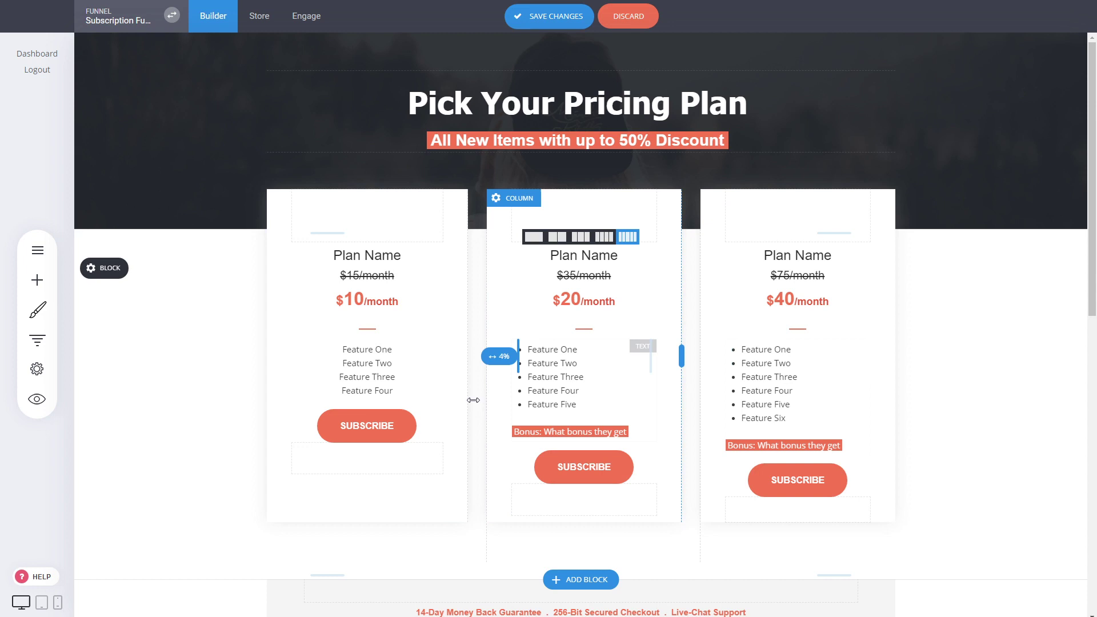
triple_click(390, 368)
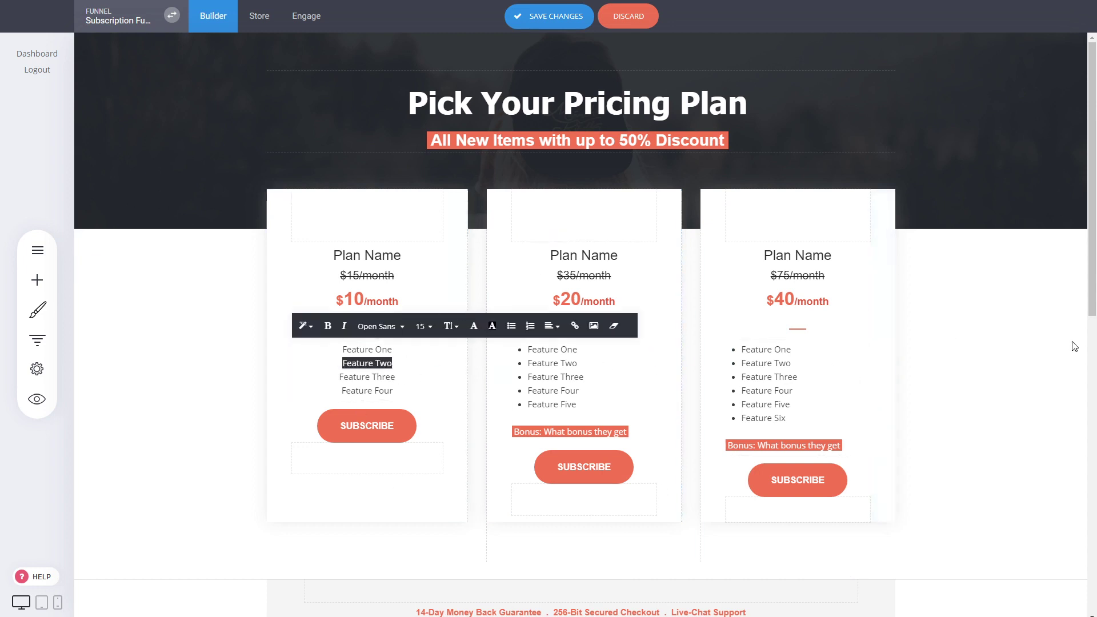
left_click(1005, 371)
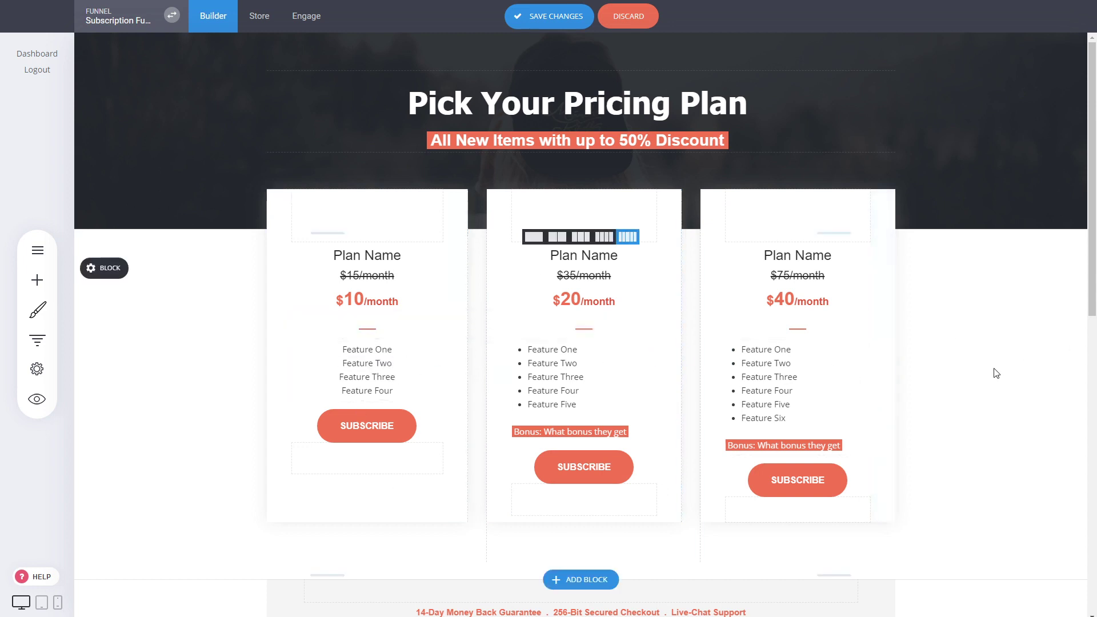
left_click(360, 431)
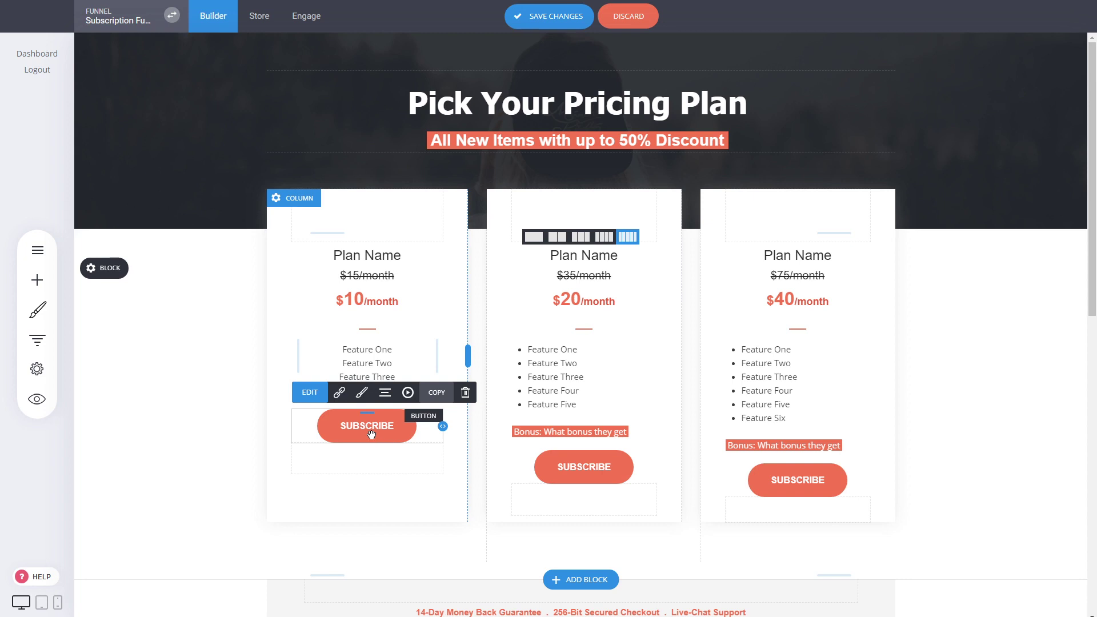
left_click(370, 431)
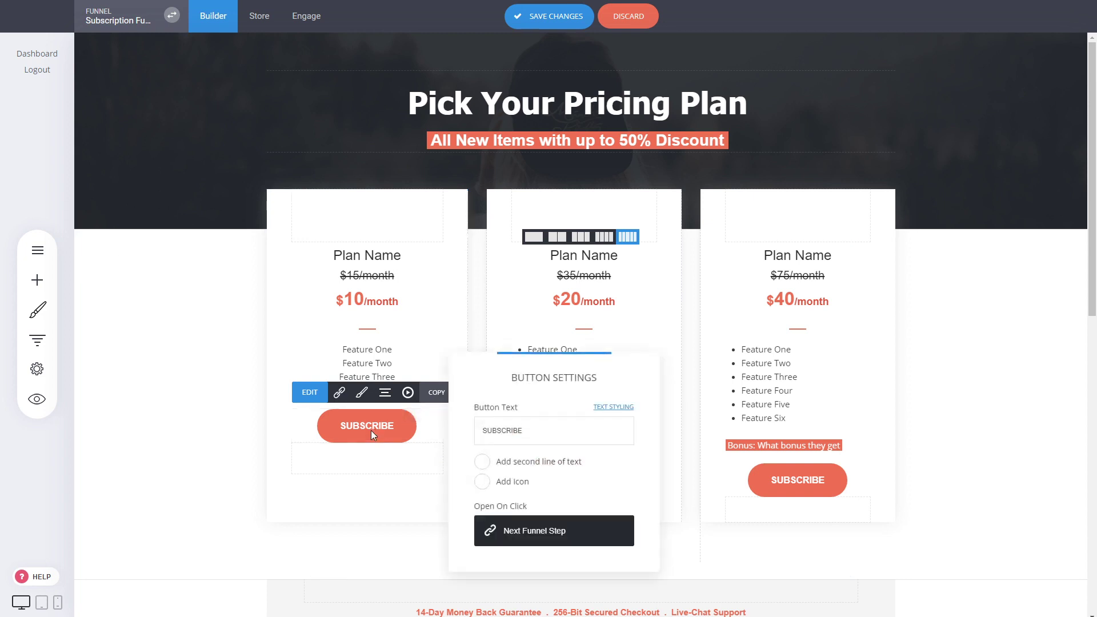
left_click(241, 422)
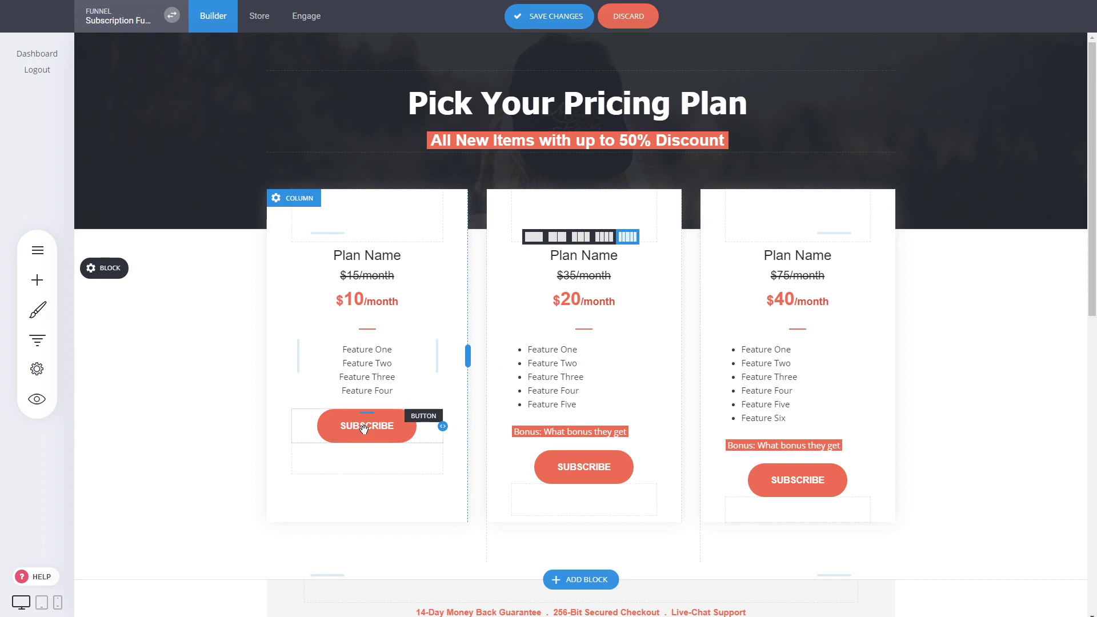
left_click(363, 428)
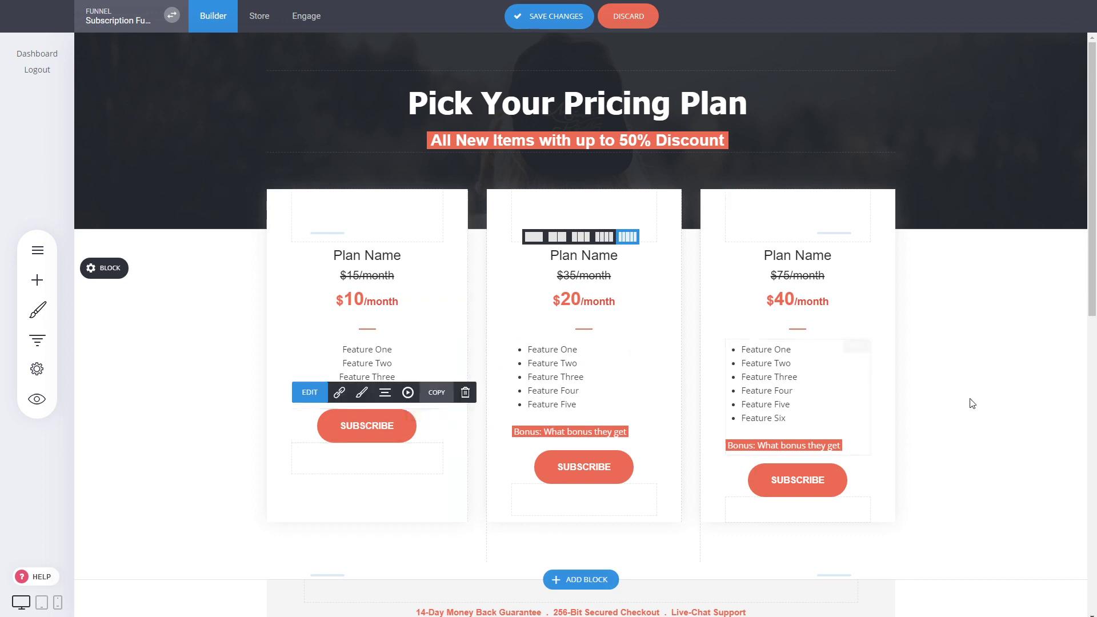
scroll(897, 276, "down", 4)
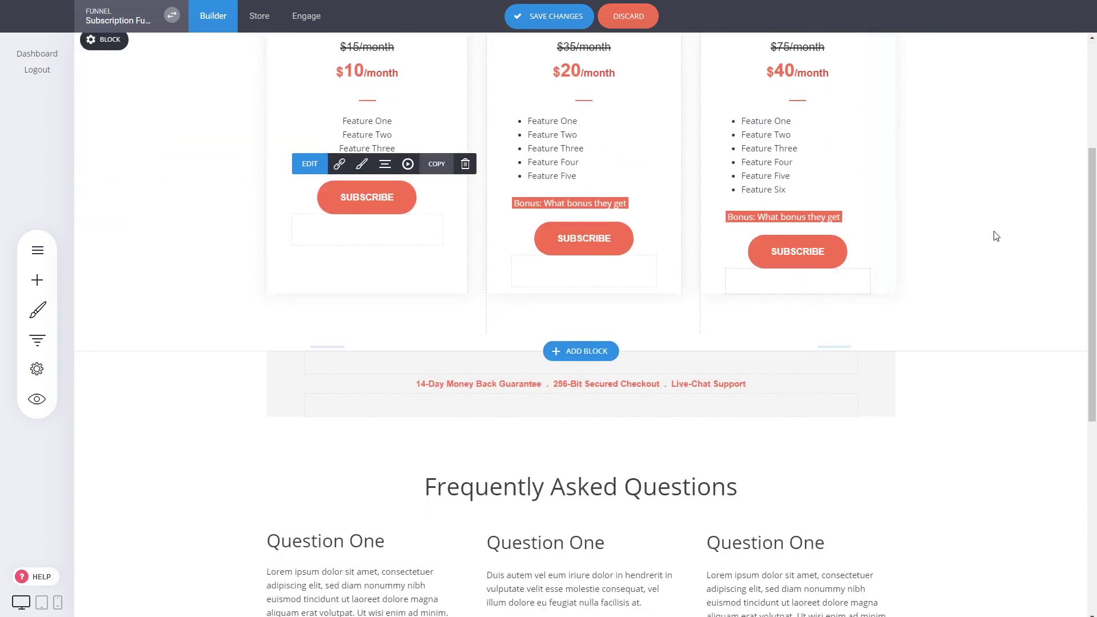
scroll(996, 236, "up", 4)
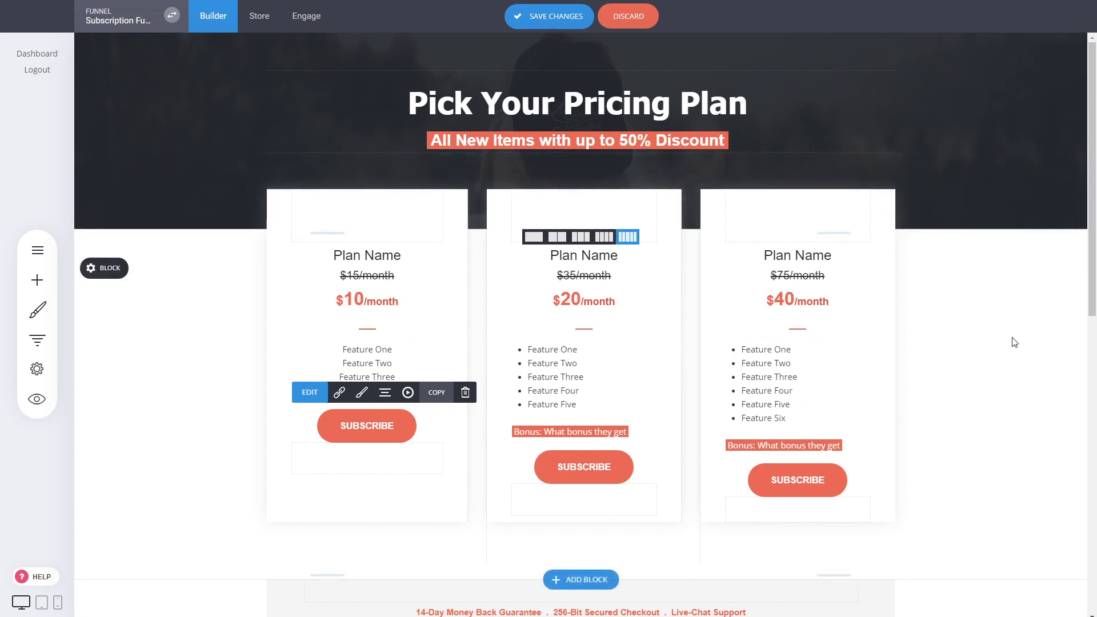
scroll(1014, 342, "down", 3)
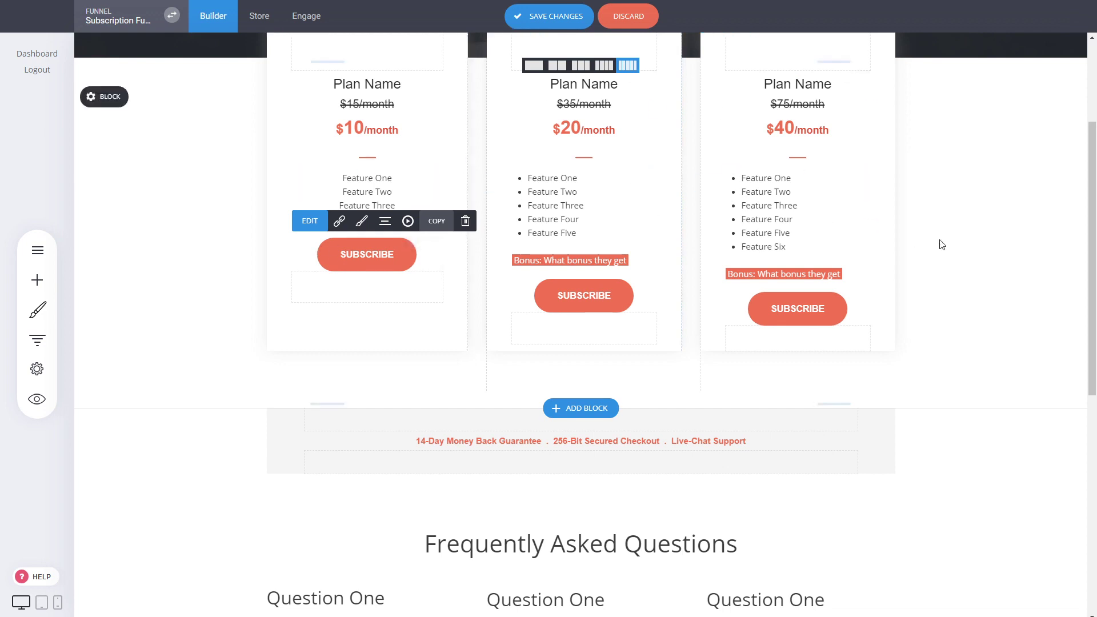
- Review the edited Pricing page and save its changes
scroll(938, 242, "up", 3)
scroll(989, 306, "down", 3)
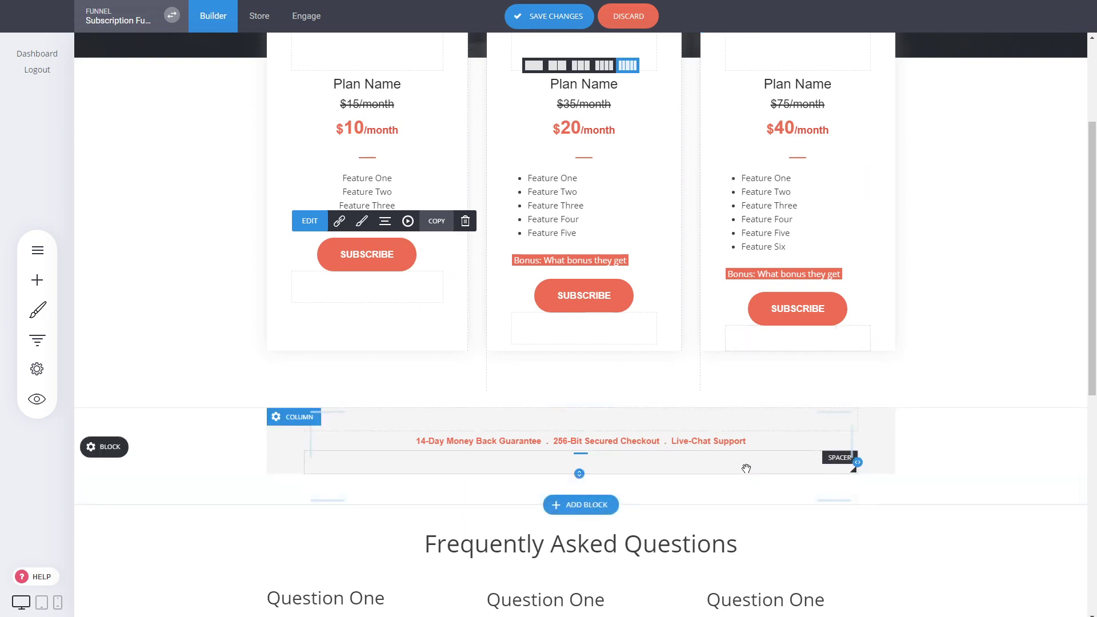
scroll(960, 362, "down", 5)
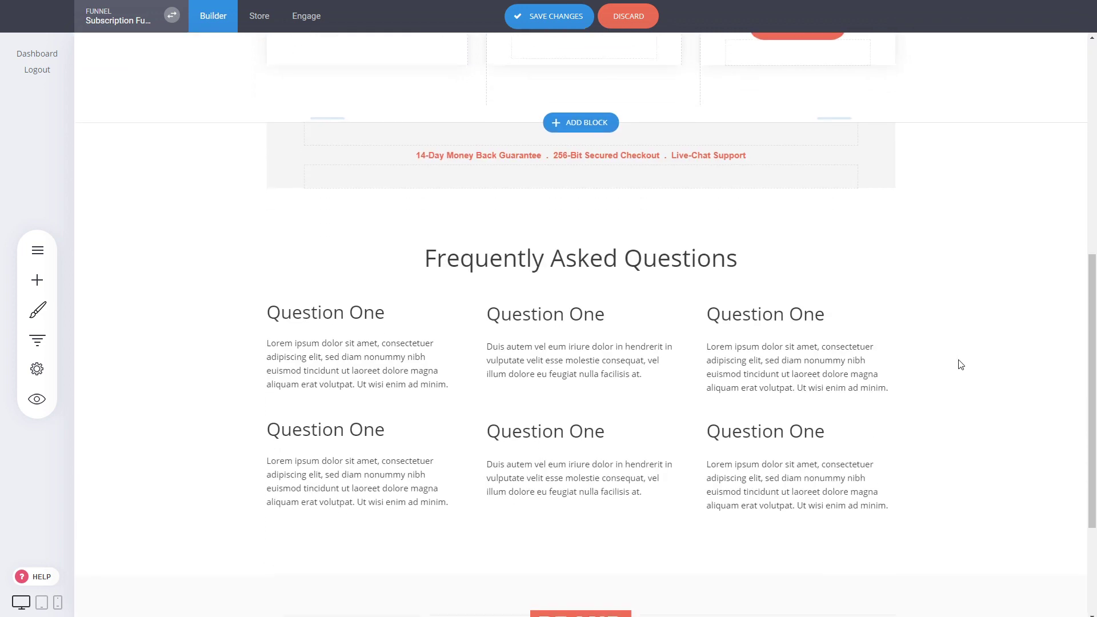
scroll(960, 364, "down", 3)
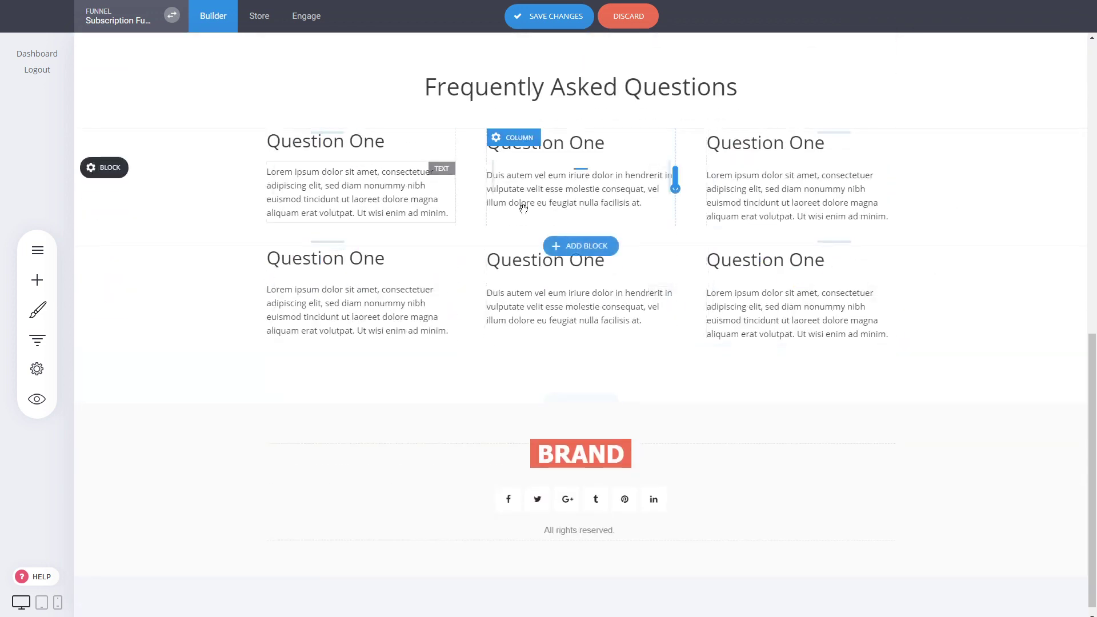
scroll(610, 359, "up", 3)
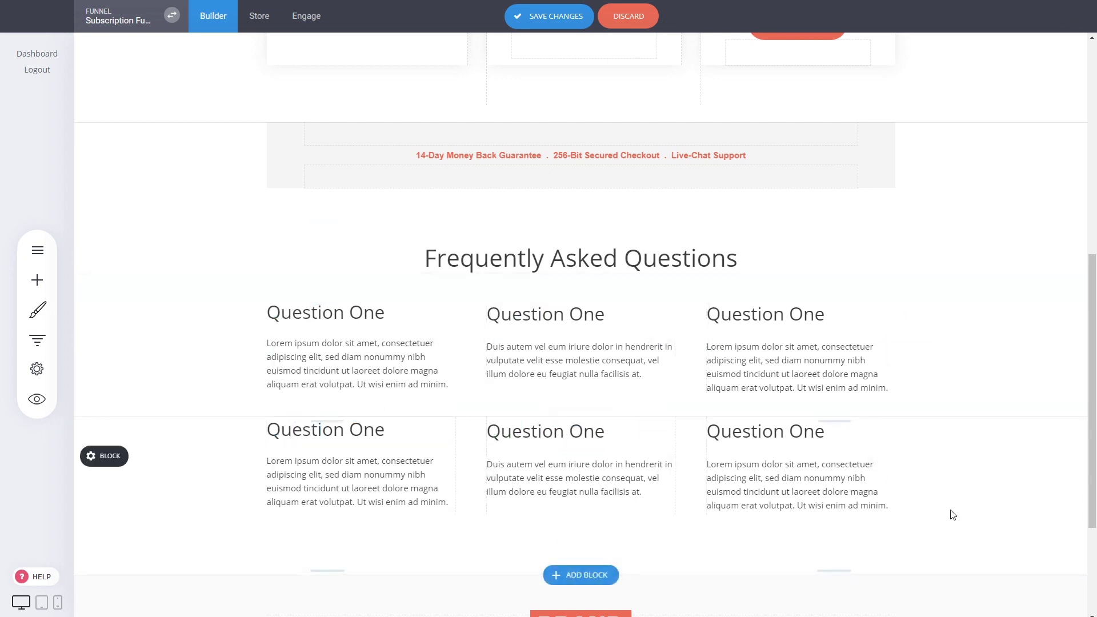
scroll(804, 372, "up", 8)
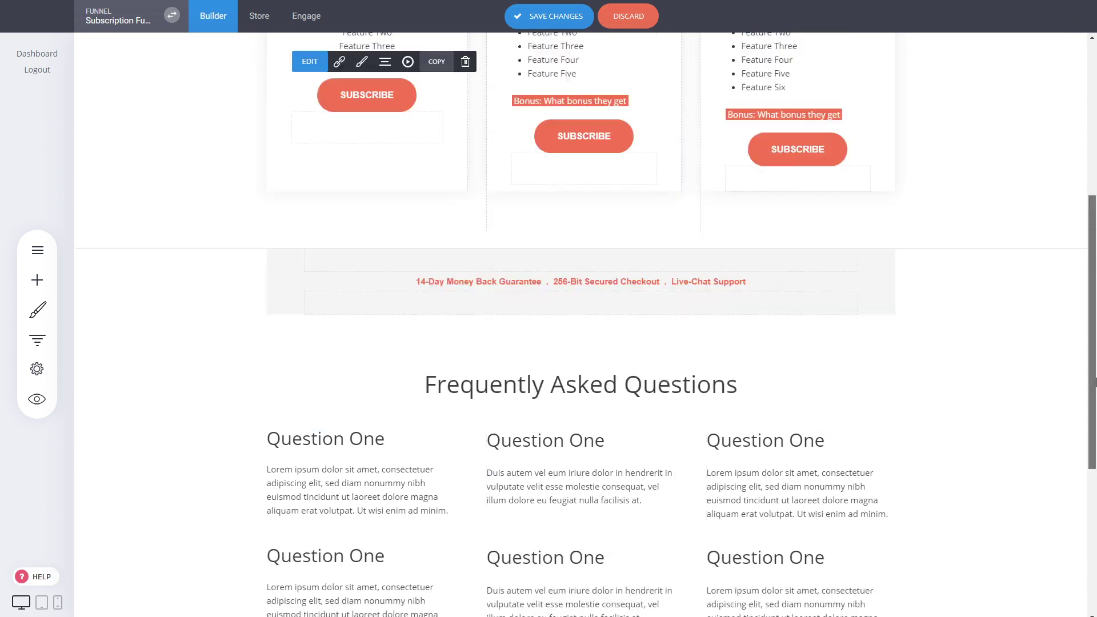
left_click(548, 16)
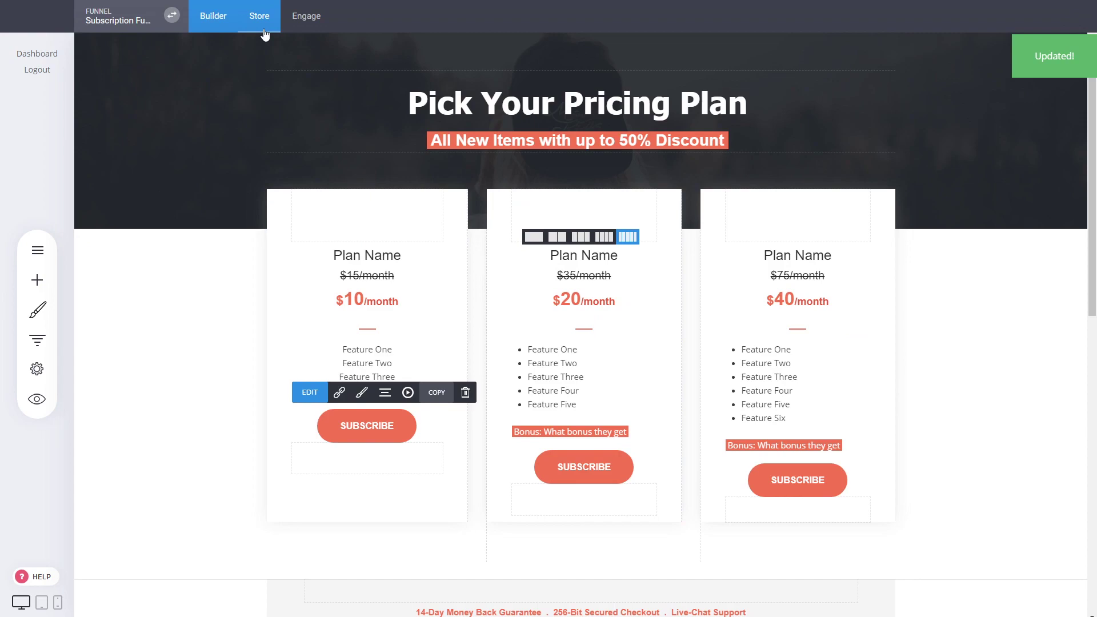
- Activate the store and start adding a new product from the Products list
left_click(264, 31)
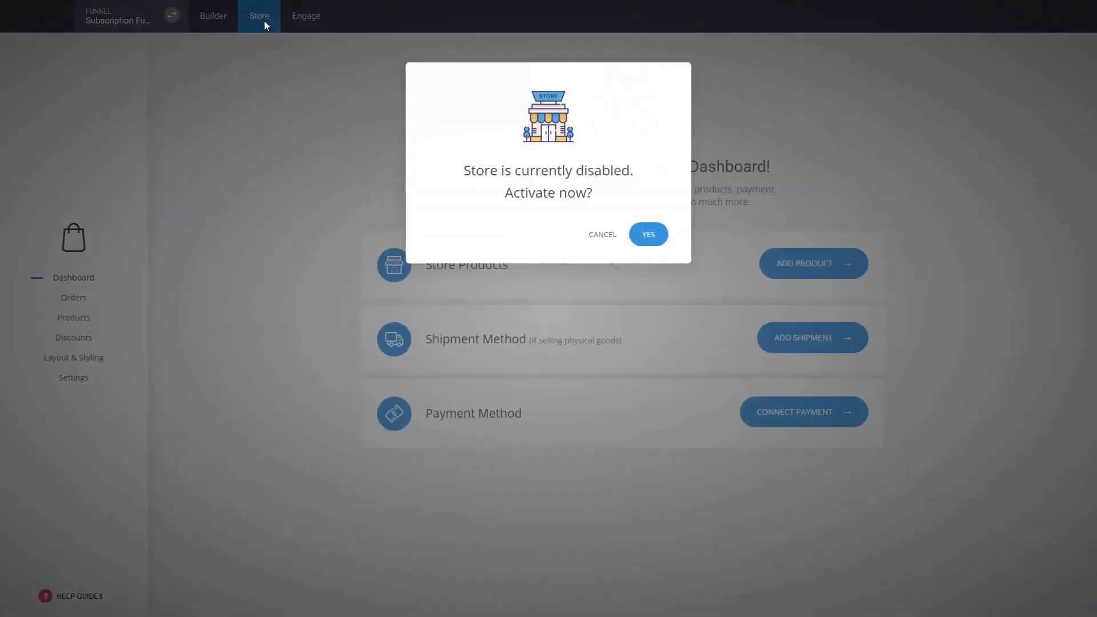
left_click(646, 238)
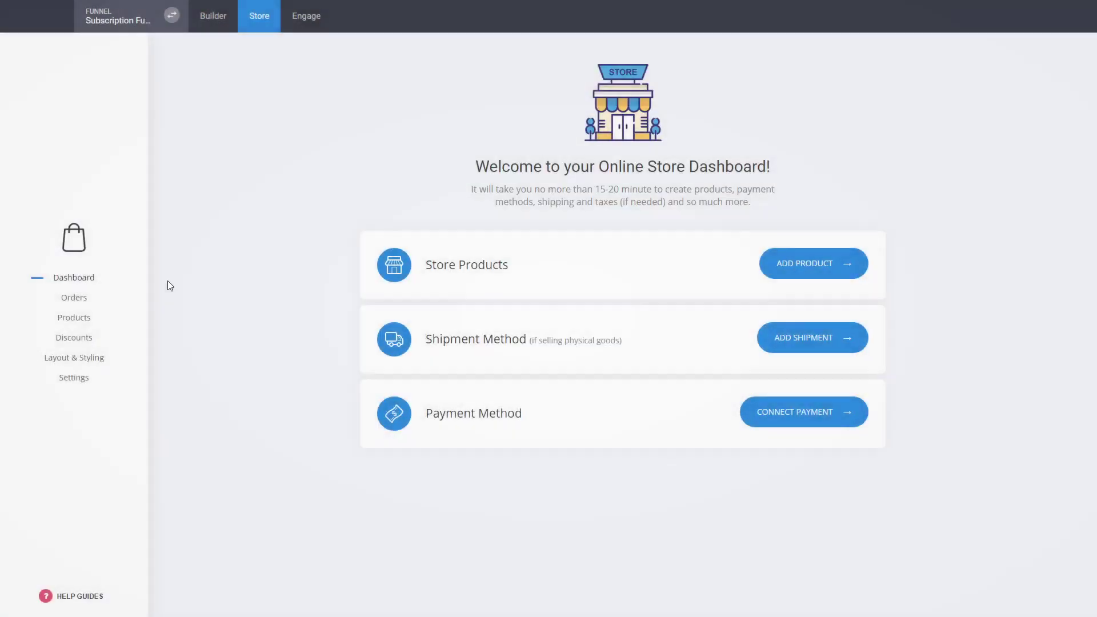
left_click(85, 318)
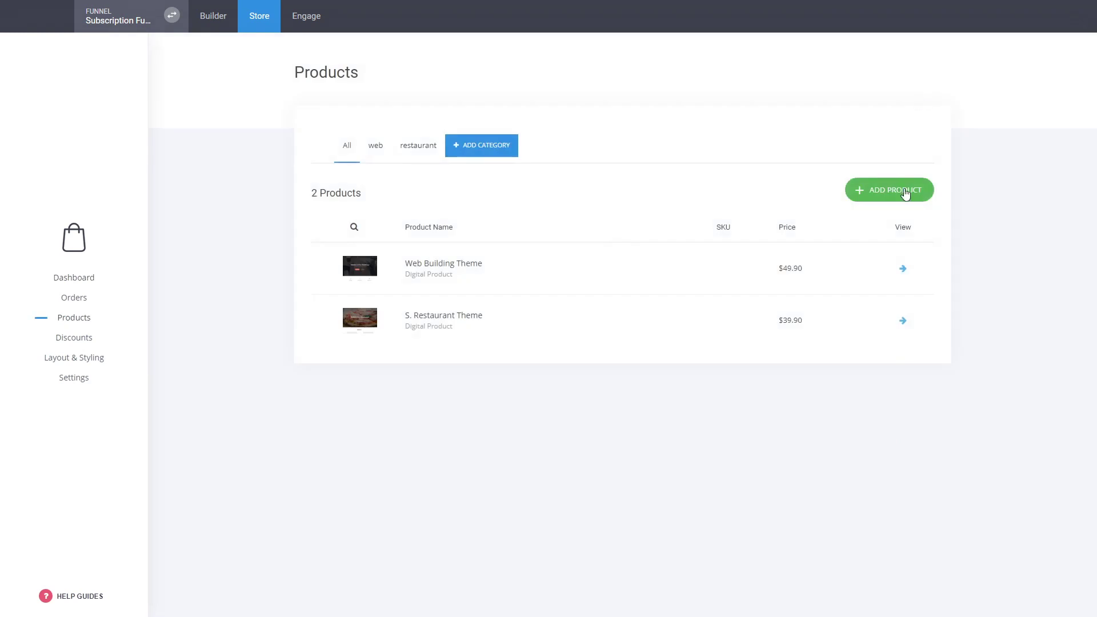
left_click(905, 193)
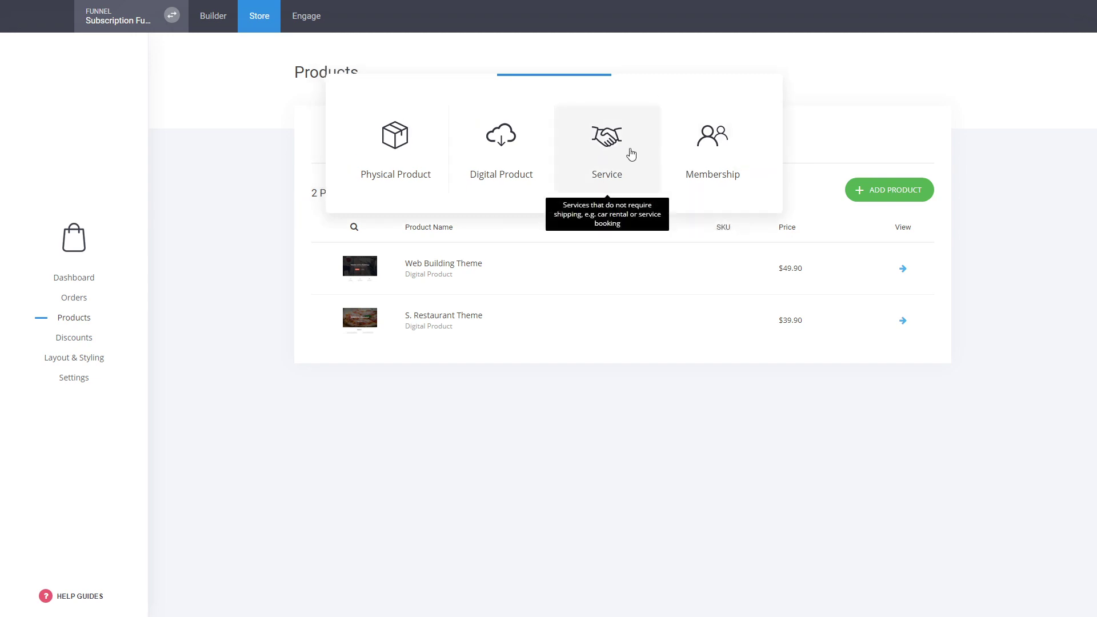
- Create a Membership product titled 'Subscription' assigned to the Basic Members group
left_click(727, 141)
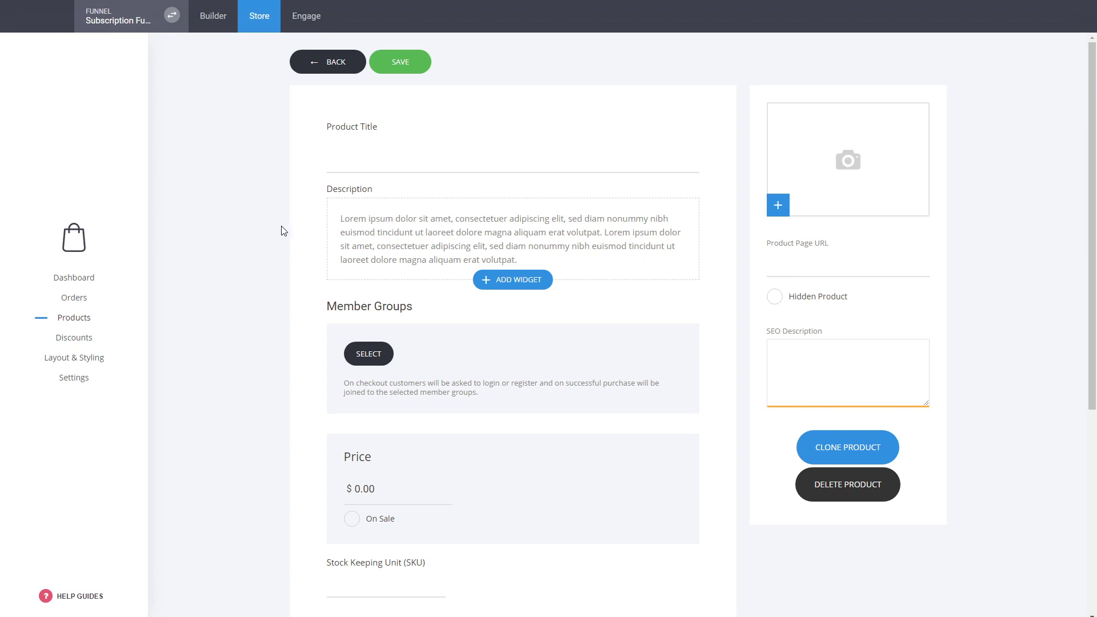
left_click(355, 165)
type("Subscription")
key("Tab")
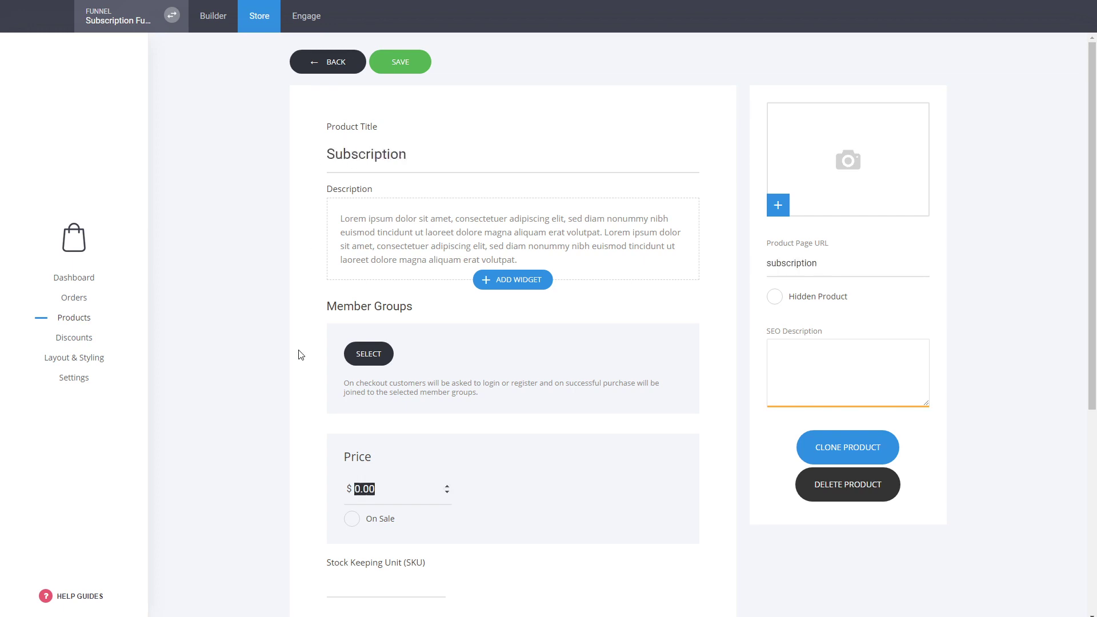
left_click(367, 354)
left_click(517, 129)
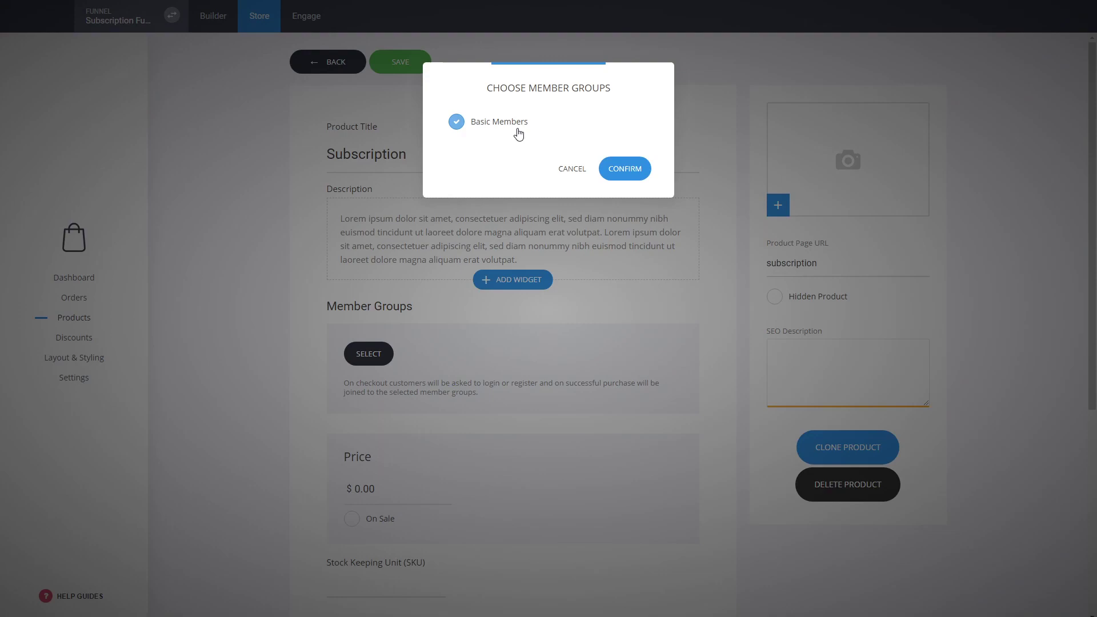
left_click(643, 172)
- Set the product's price to 20.00
left_click_drag(382, 497, 353, 490)
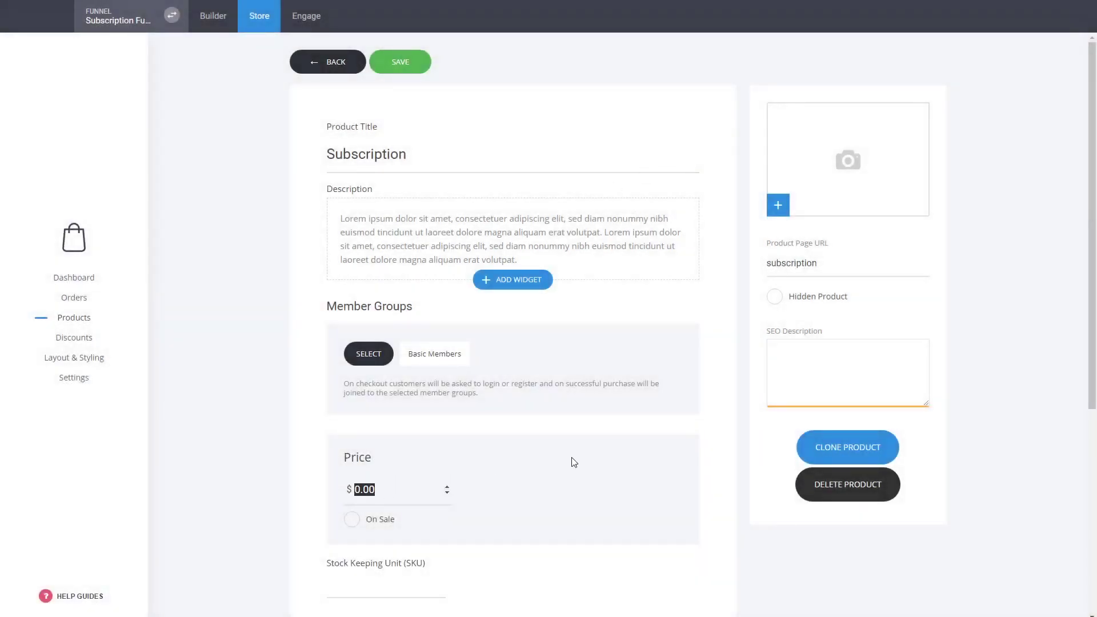
scroll(574, 462, "down", 2)
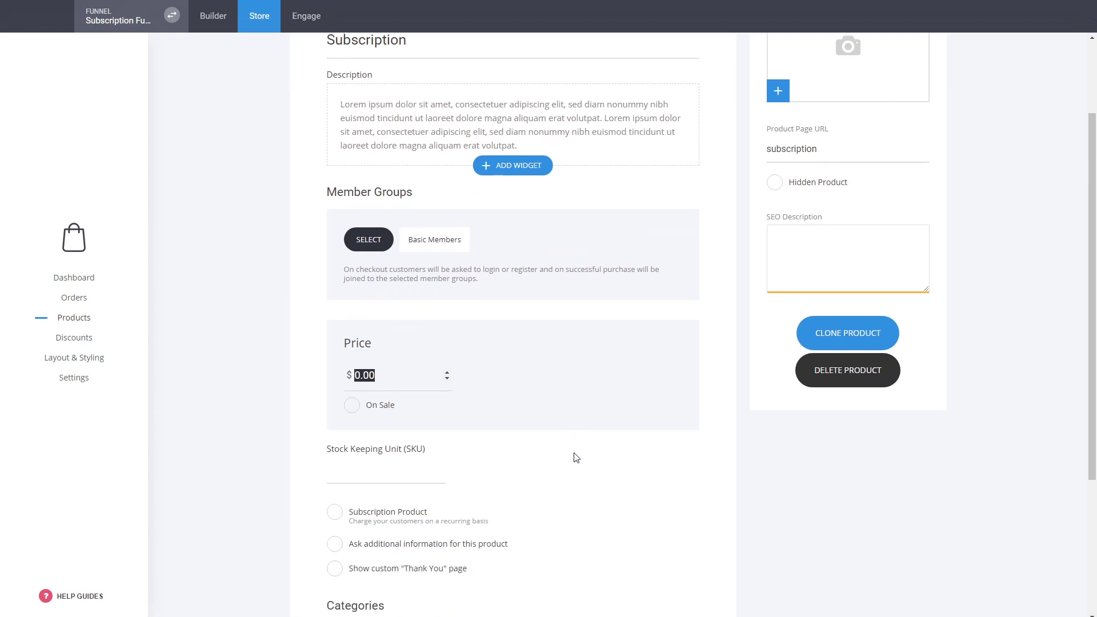
type("20")
left_click(656, 449)
- Make the product a subscription billed every 1 month with ongoing payments
left_click(413, 520)
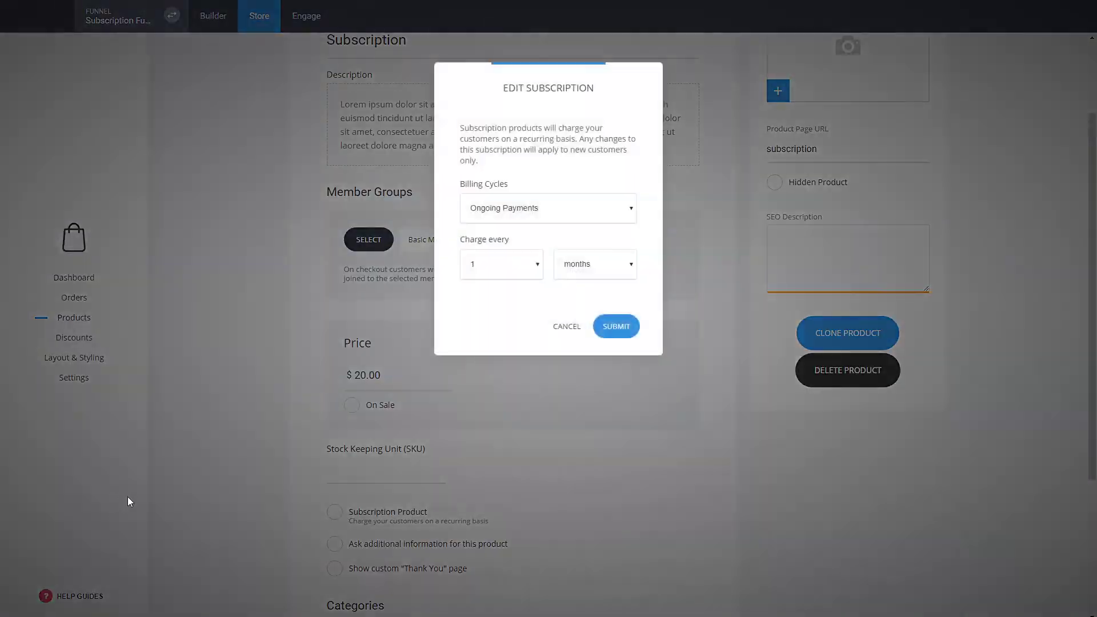
left_click_drag(558, 96, 640, 198)
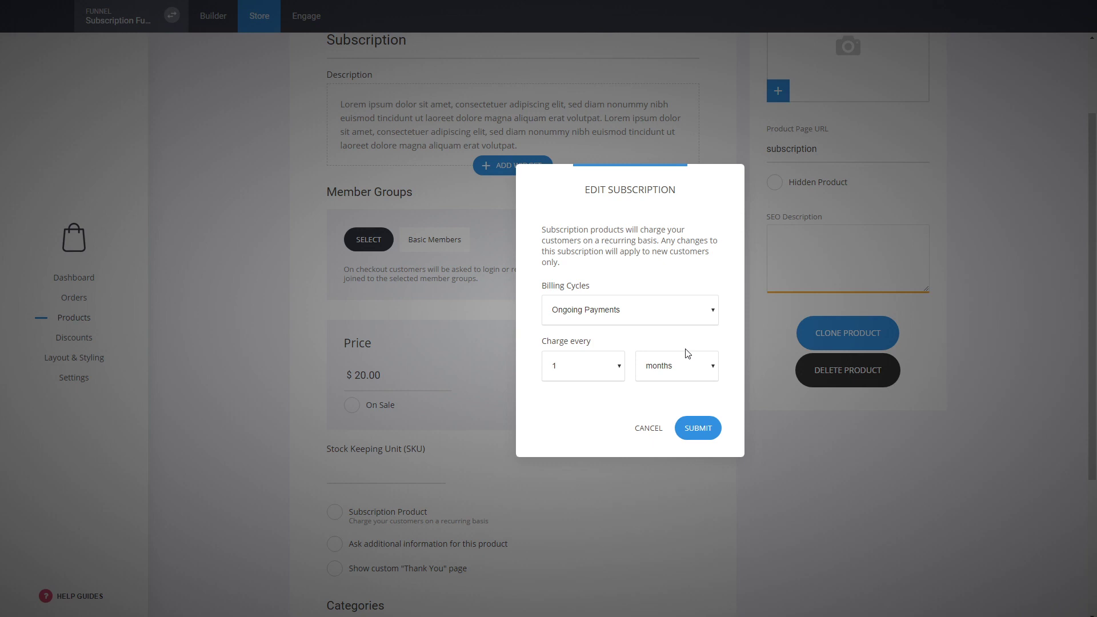
left_click(663, 367)
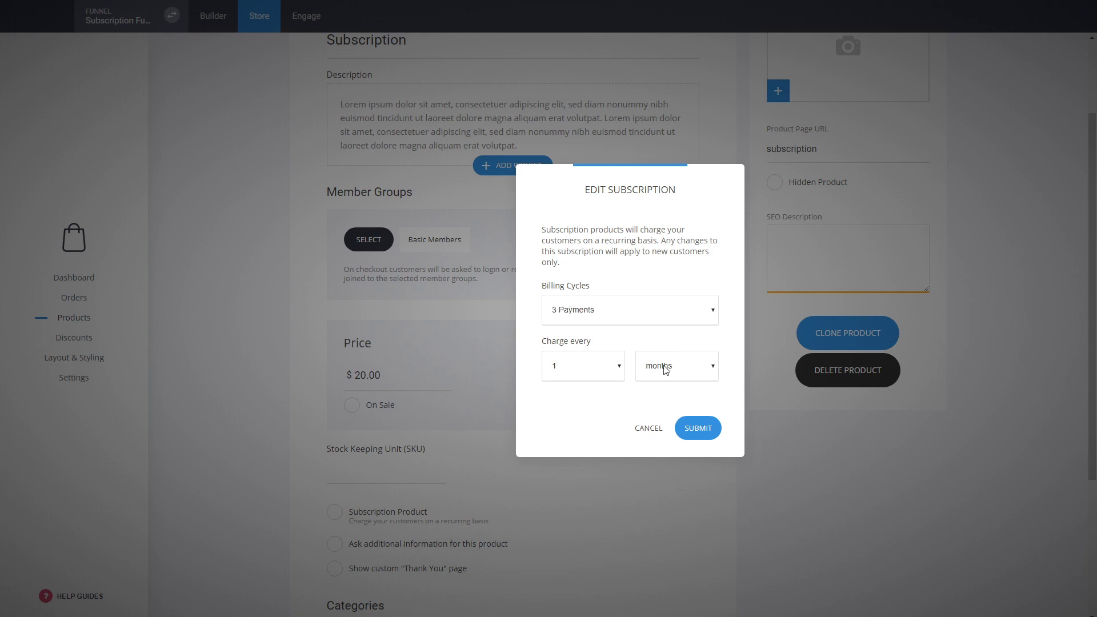
left_click(561, 316)
left_click(579, 340)
left_click(561, 493)
left_click(606, 373)
left_click(587, 387)
left_click(694, 429)
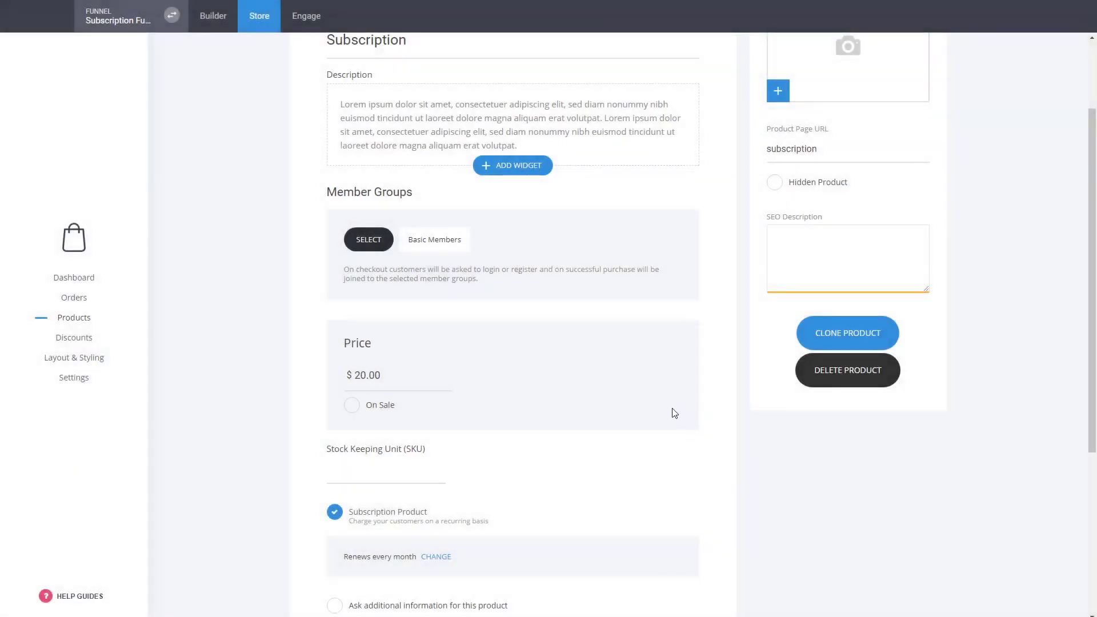
- Add the product to the WEB category and save it
scroll(673, 411, "down", 1)
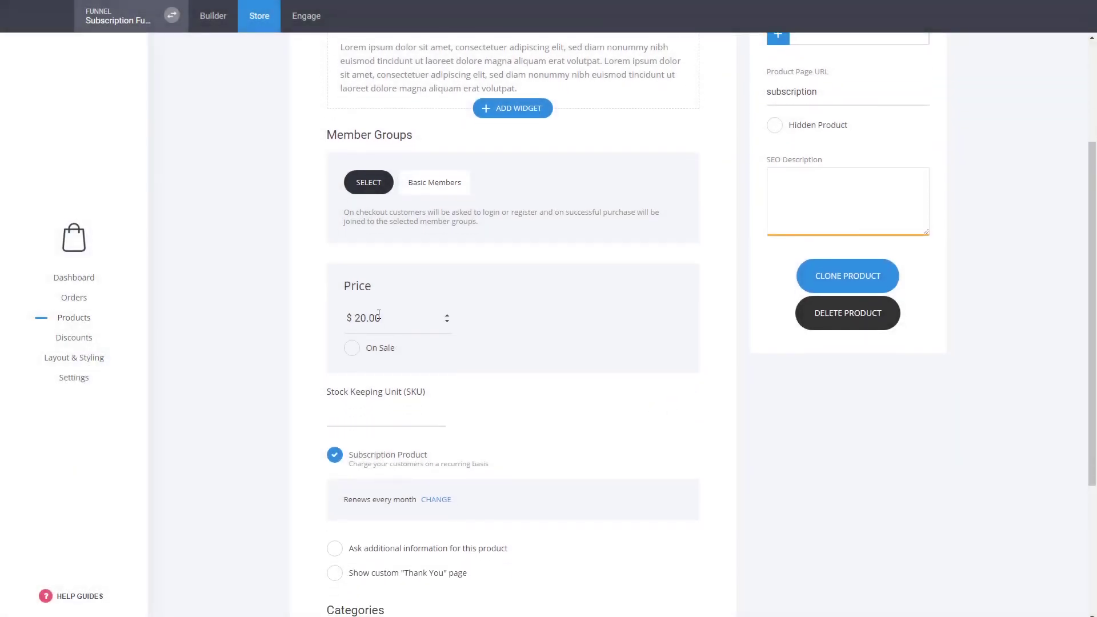
scroll(607, 367, "up", 3)
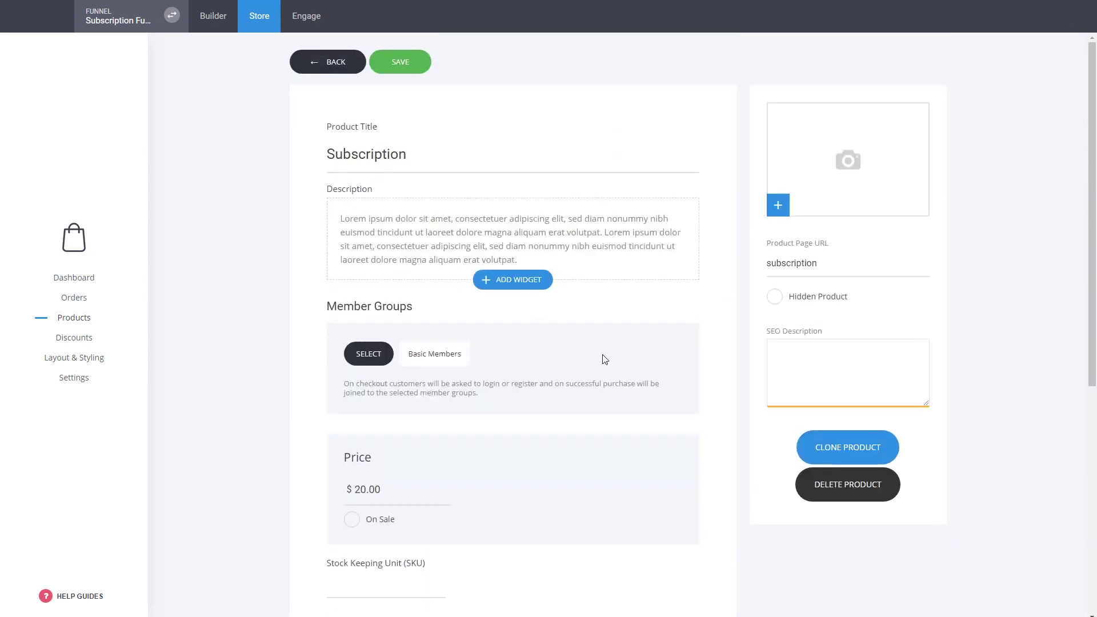
scroll(568, 345, "down", 3)
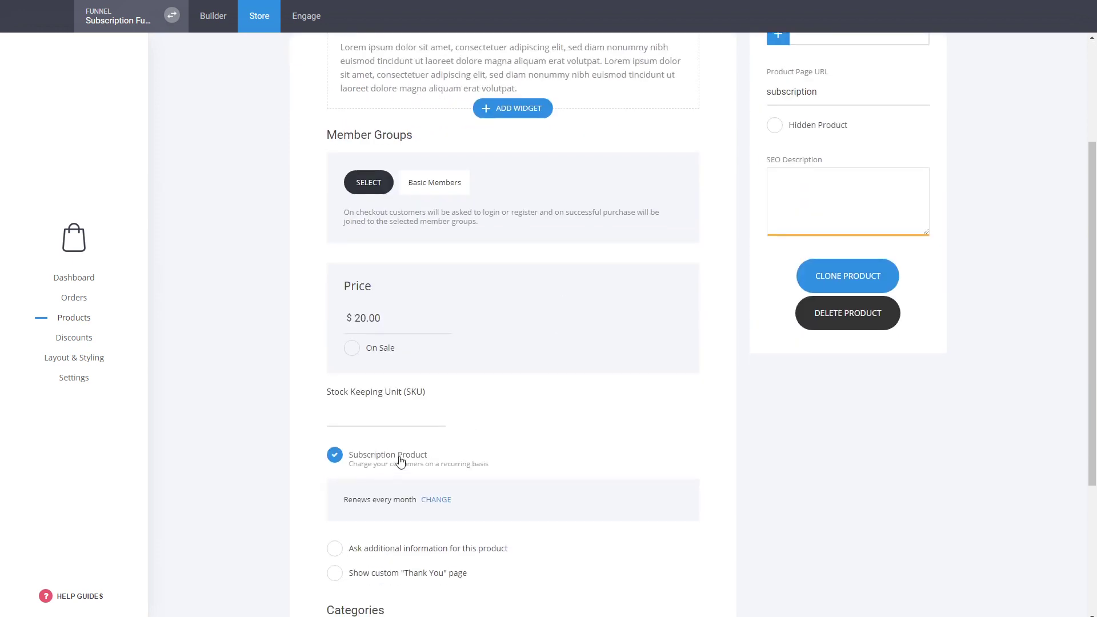
scroll(655, 454, "down", 4)
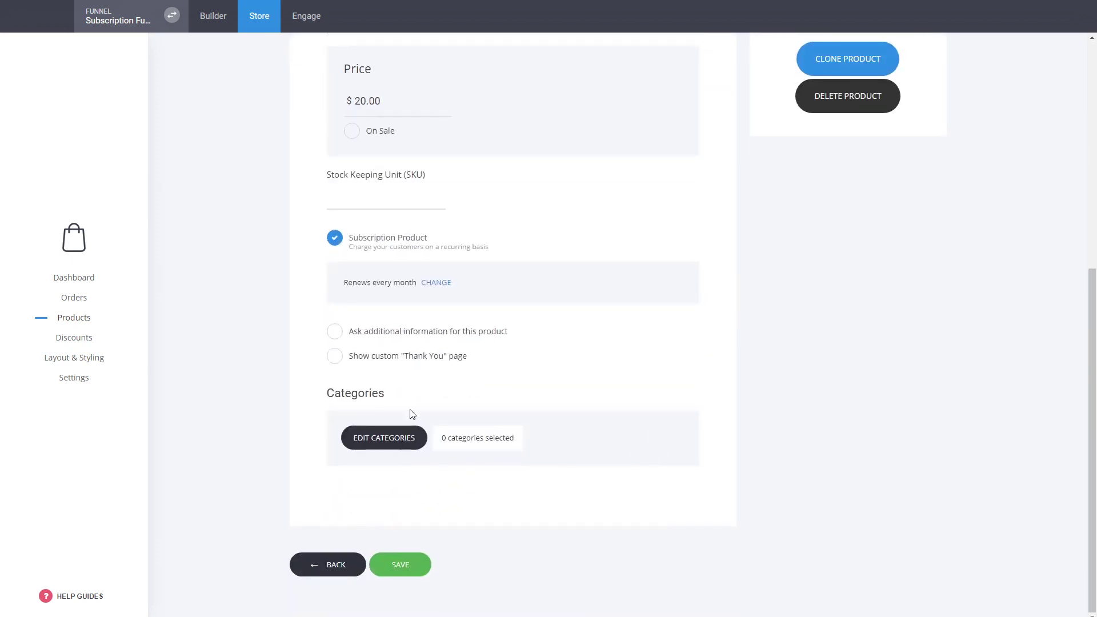
left_click(400, 435)
left_click(451, 139)
left_click(637, 265)
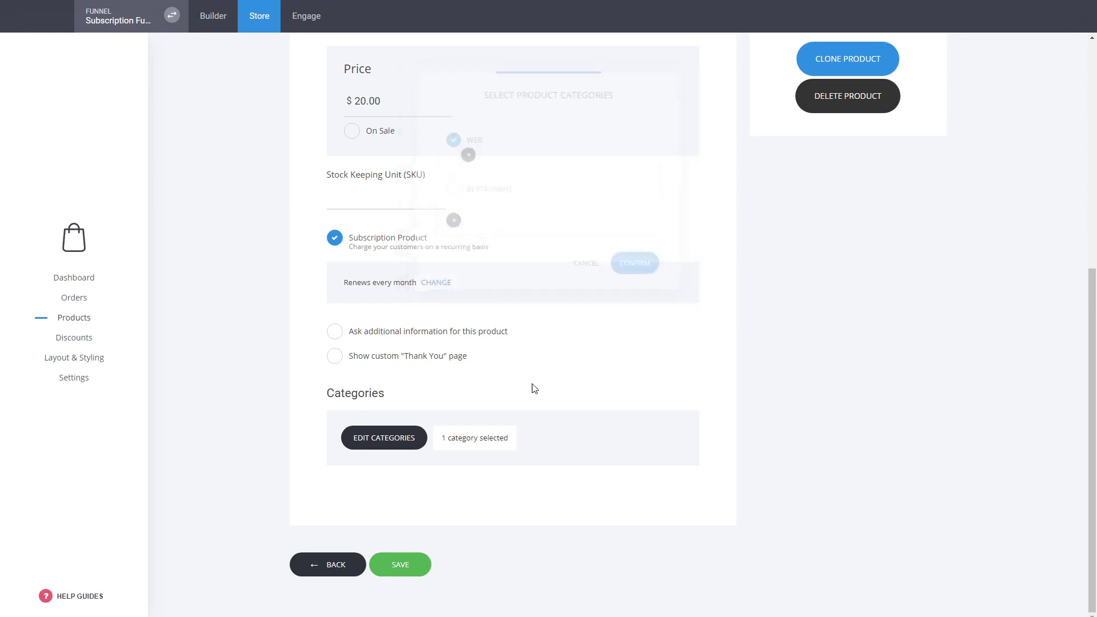
left_click(415, 565)
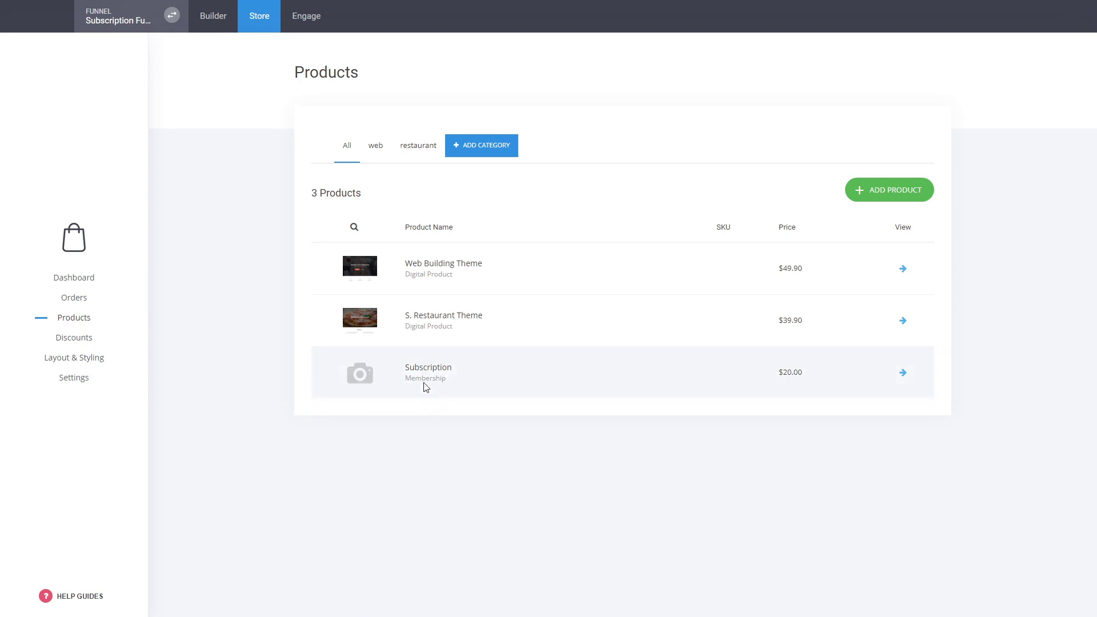
- Open the Pricing step in the builder and select the first plan's SUBSCRIBE button
left_click(225, 17)
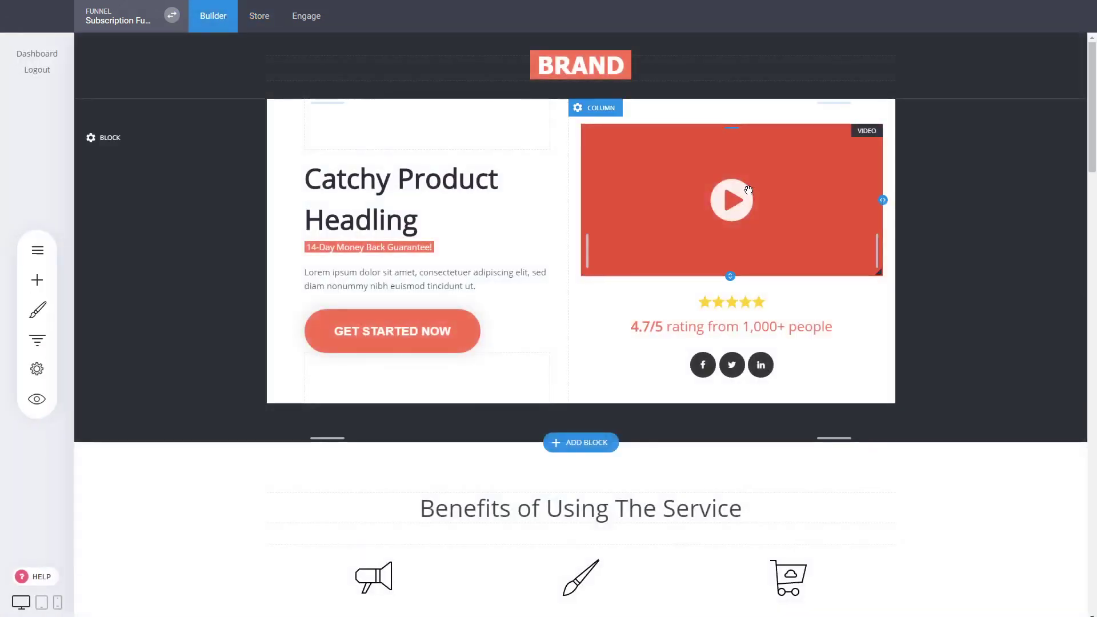
left_click(37, 340)
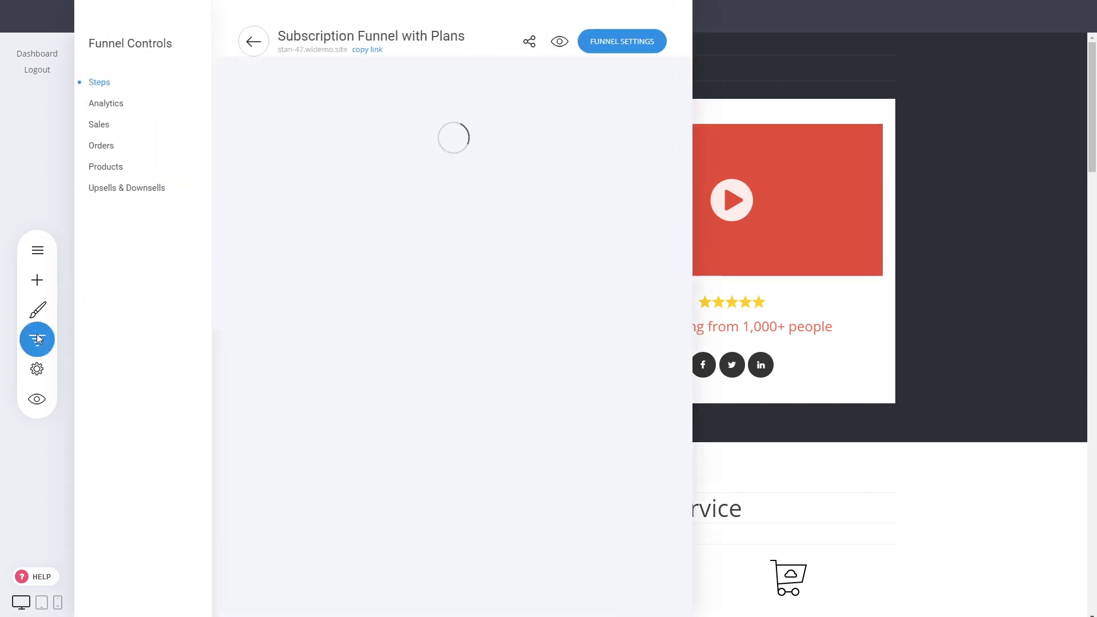
left_click(301, 237)
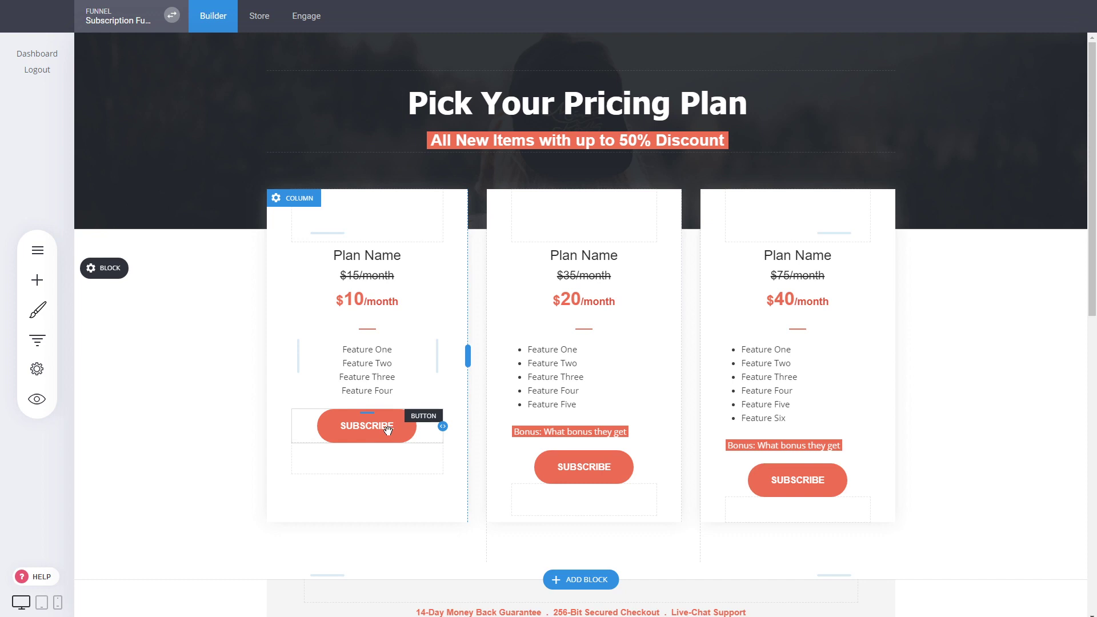
left_click(386, 430)
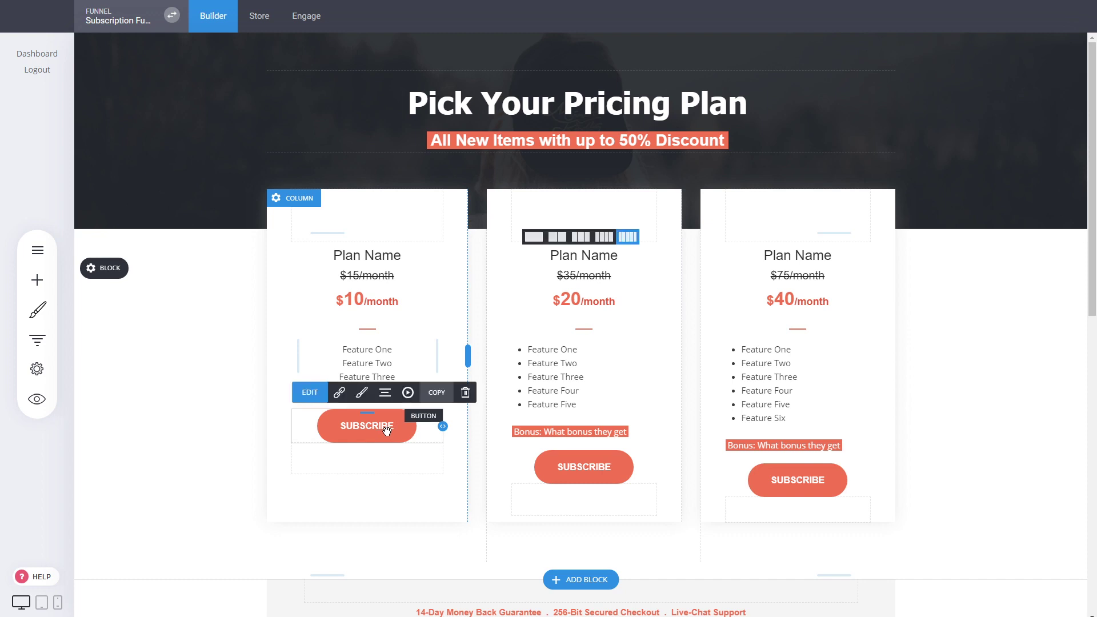
- Link the button to the Subscription store product with Buy Now, and save the page
left_click(344, 396)
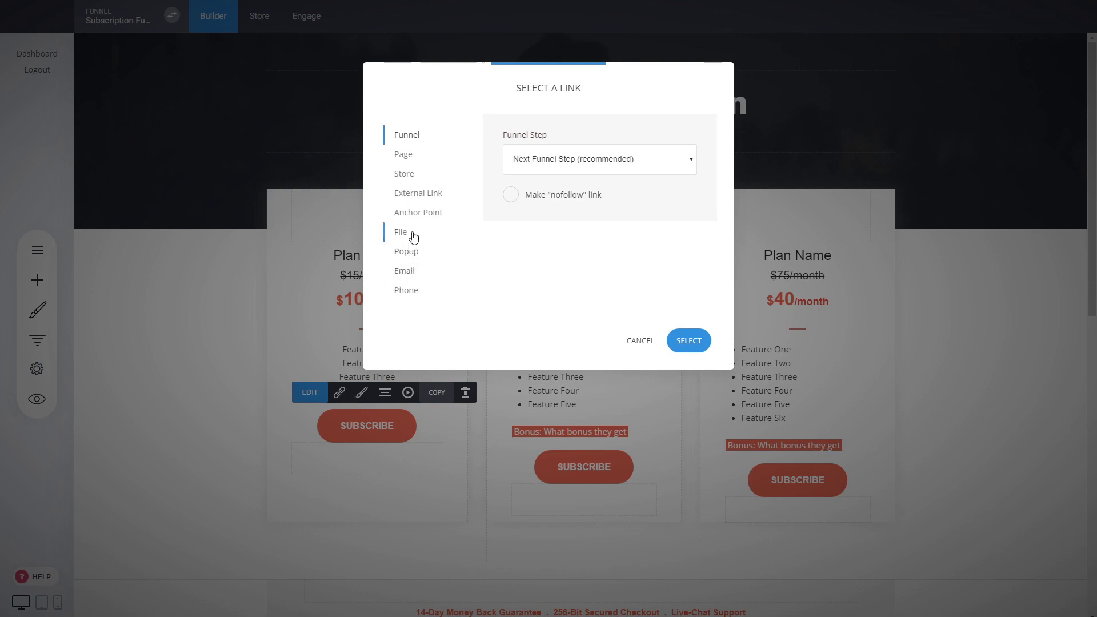
left_click(407, 175)
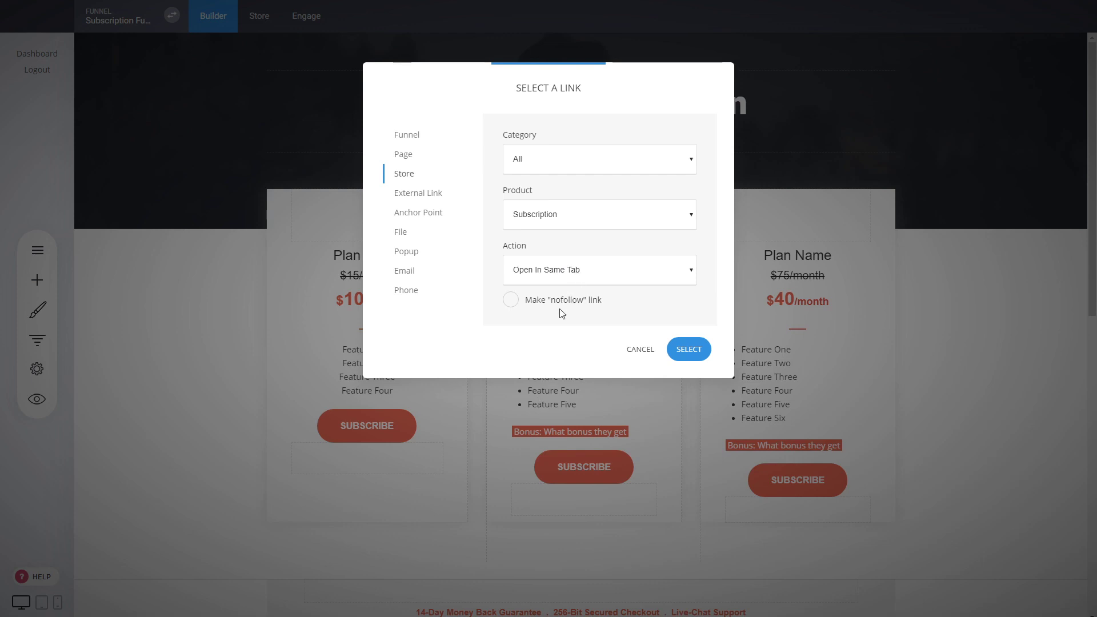
left_click(553, 326)
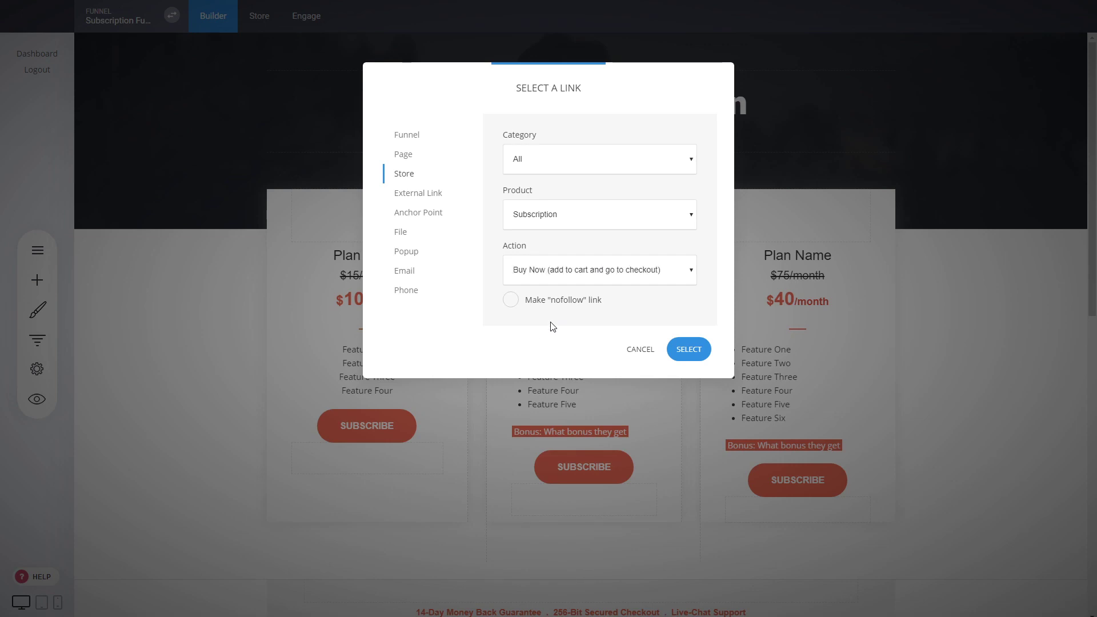
left_click(688, 348)
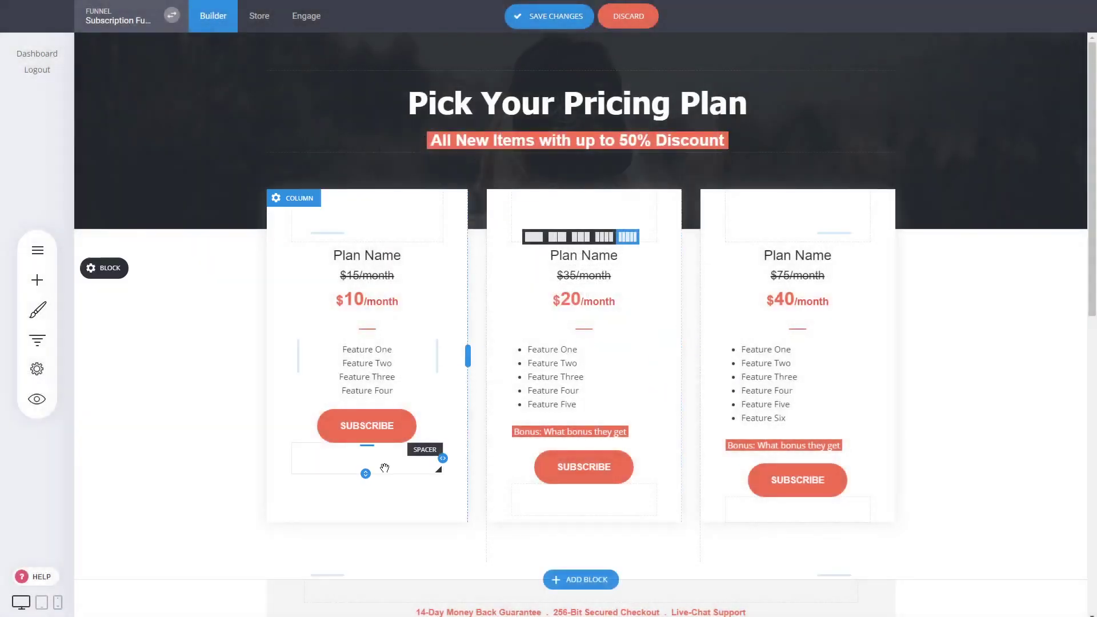
left_click(561, 19)
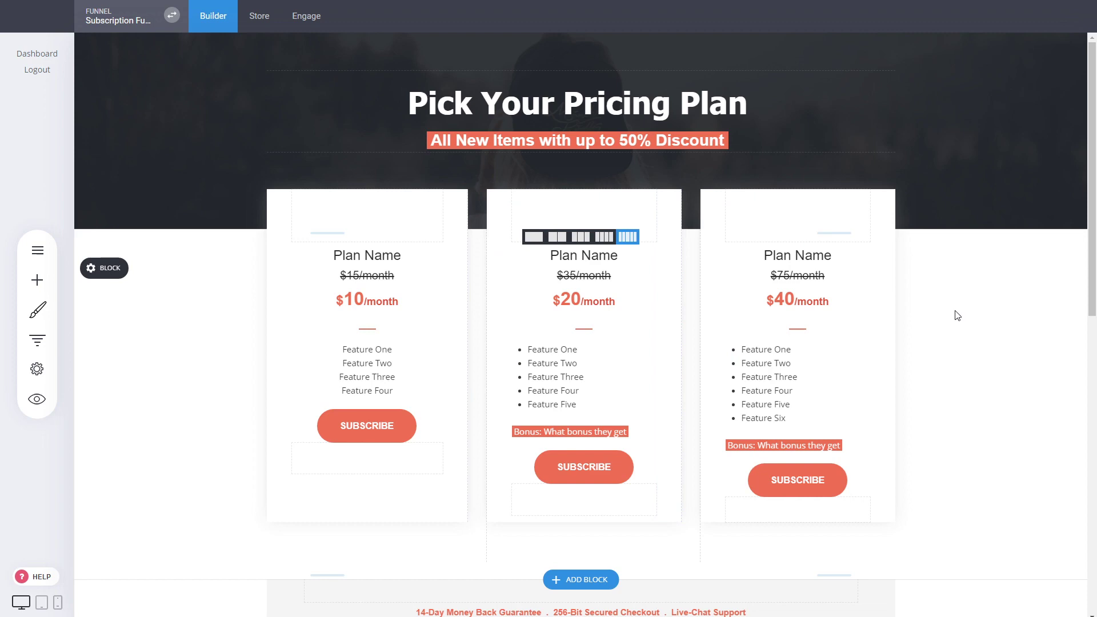
scroll(943, 325, "down", 5)
scroll(943, 325, "up", 5)
- Switch the Payment page's checkout products element to Cart Checkout and save
left_click(37, 340)
left_click(295, 277)
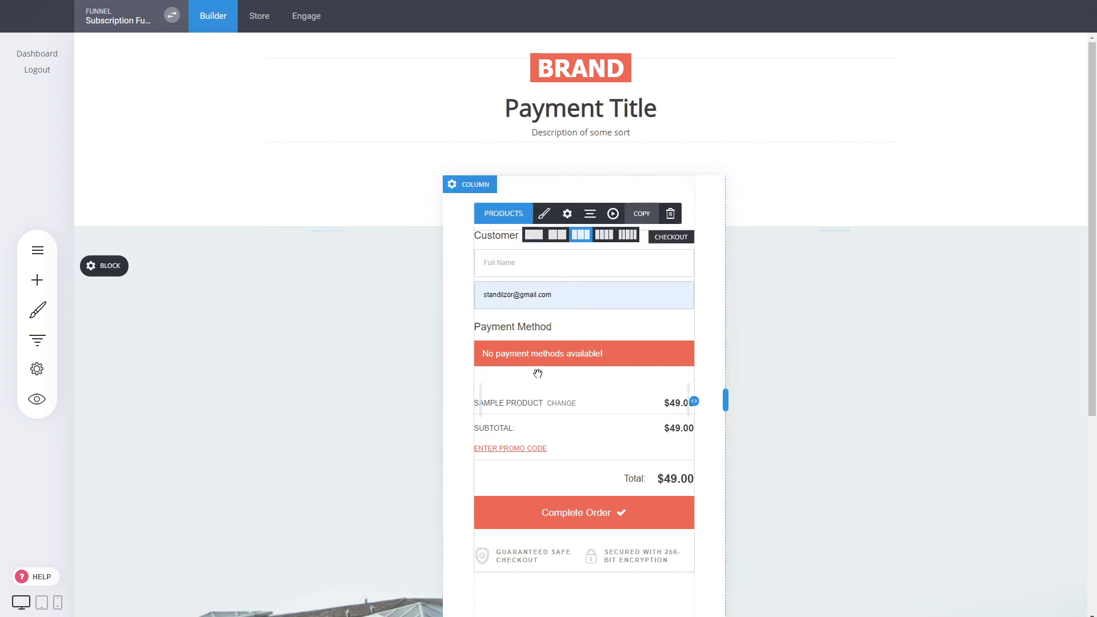
left_click(526, 218)
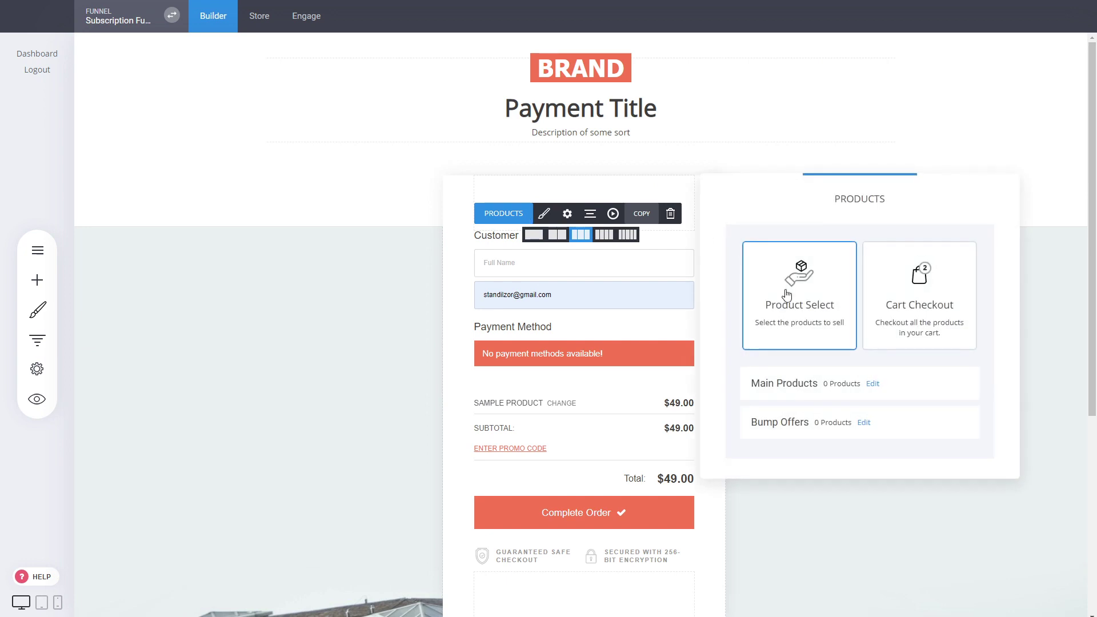
left_click(931, 311)
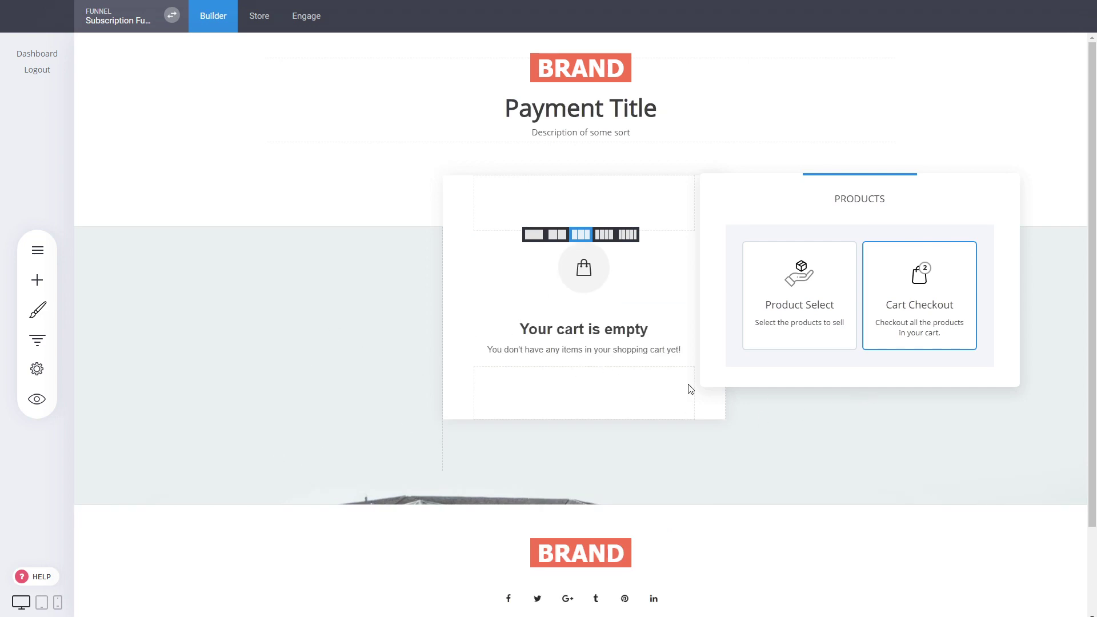
left_click(578, 319)
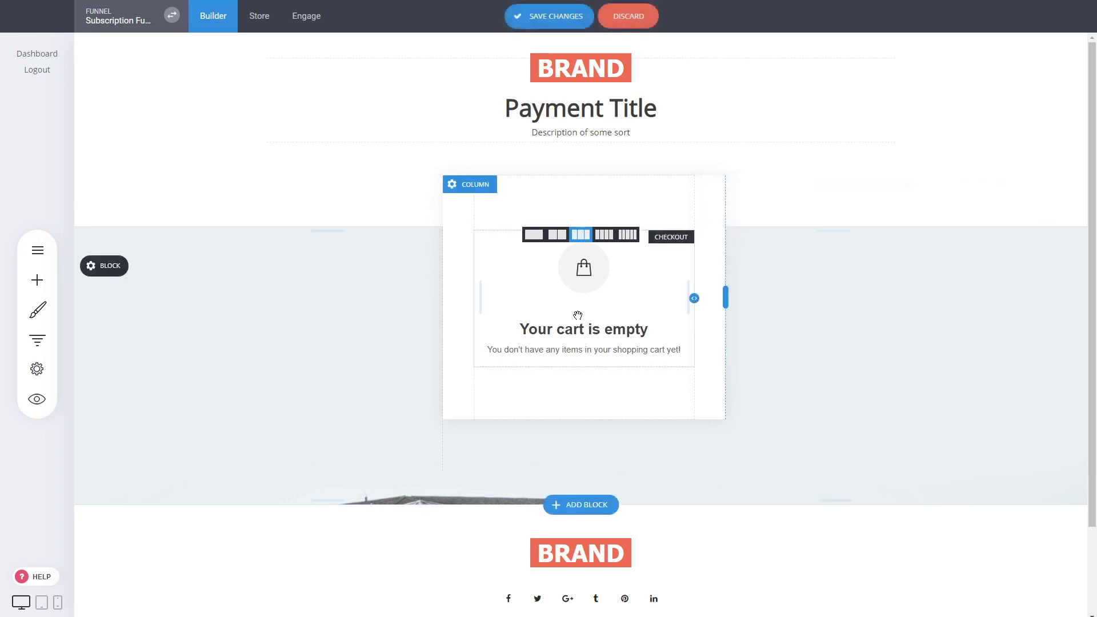
left_click(557, 21)
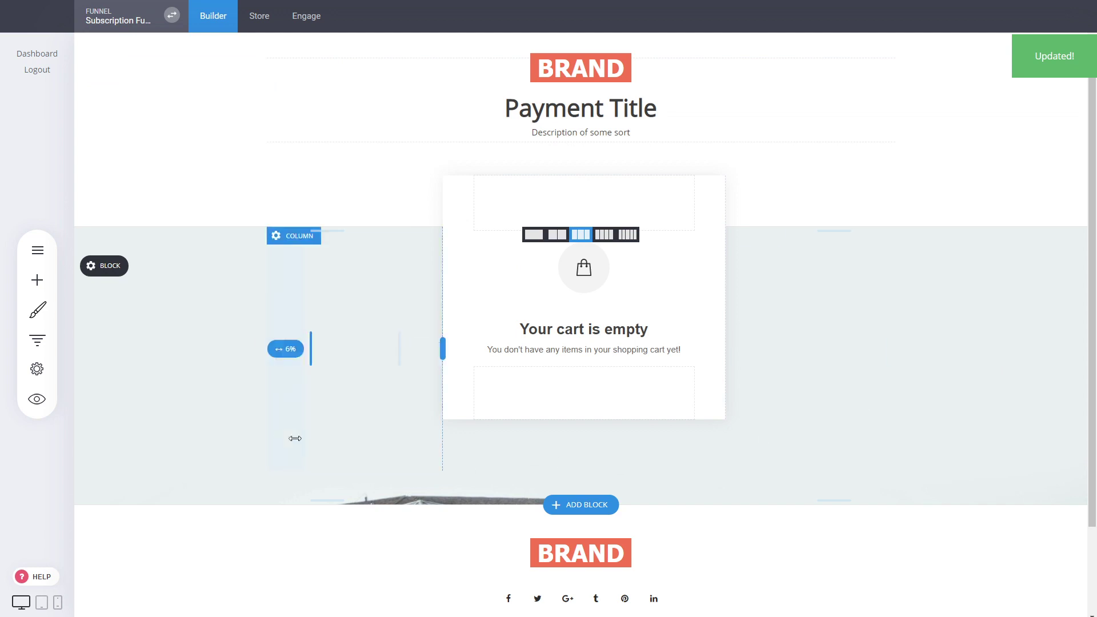
- Open the Thank You step and select its CALL TO ACTION button and 'manage my subscription' text
left_click(37, 340)
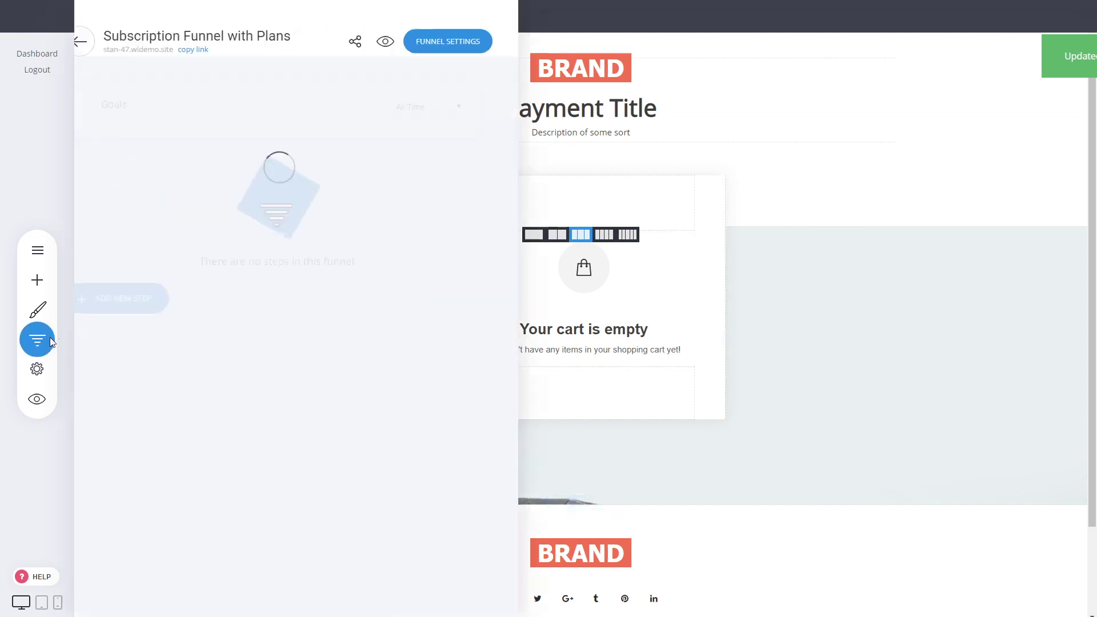
left_click(312, 320)
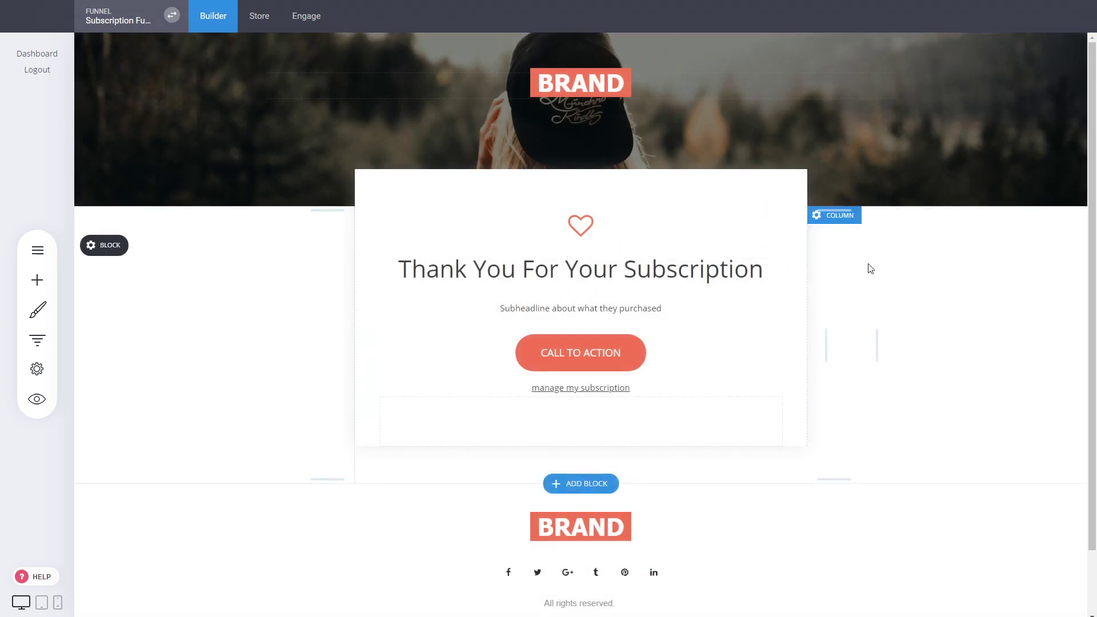
left_click(615, 359)
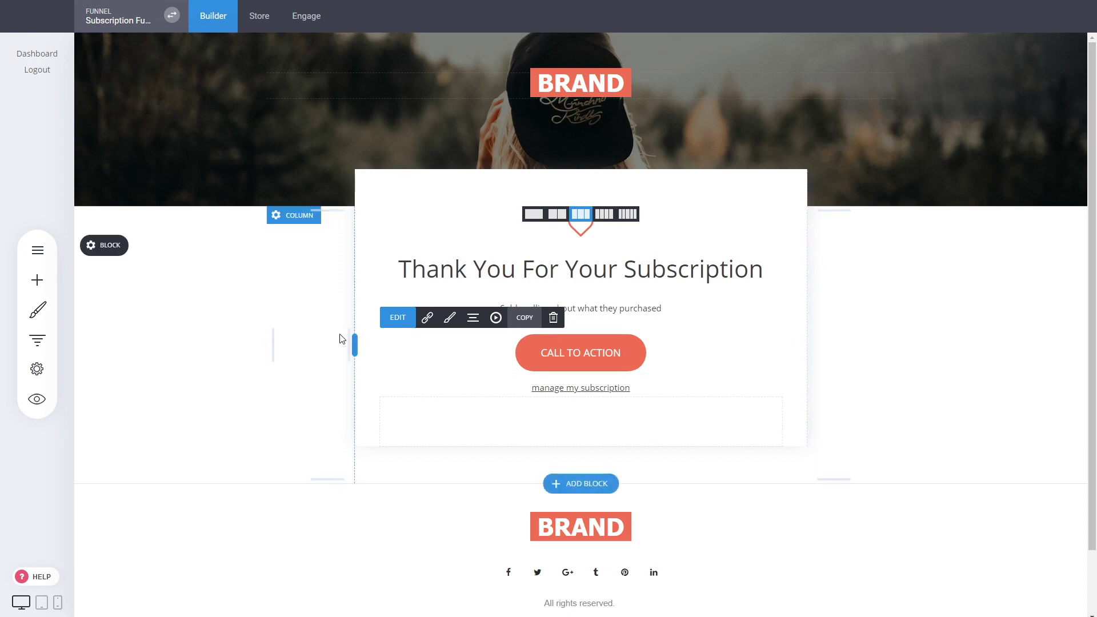
left_click(652, 389)
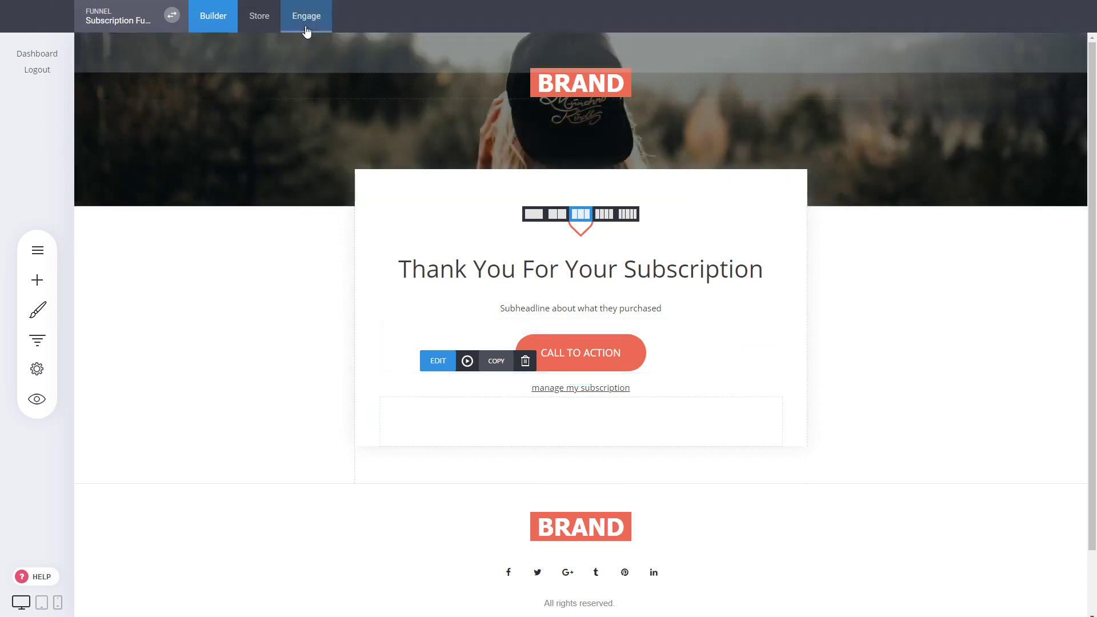
- Point the Basic Members group's after-login page to the Landing page
left_click(306, 23)
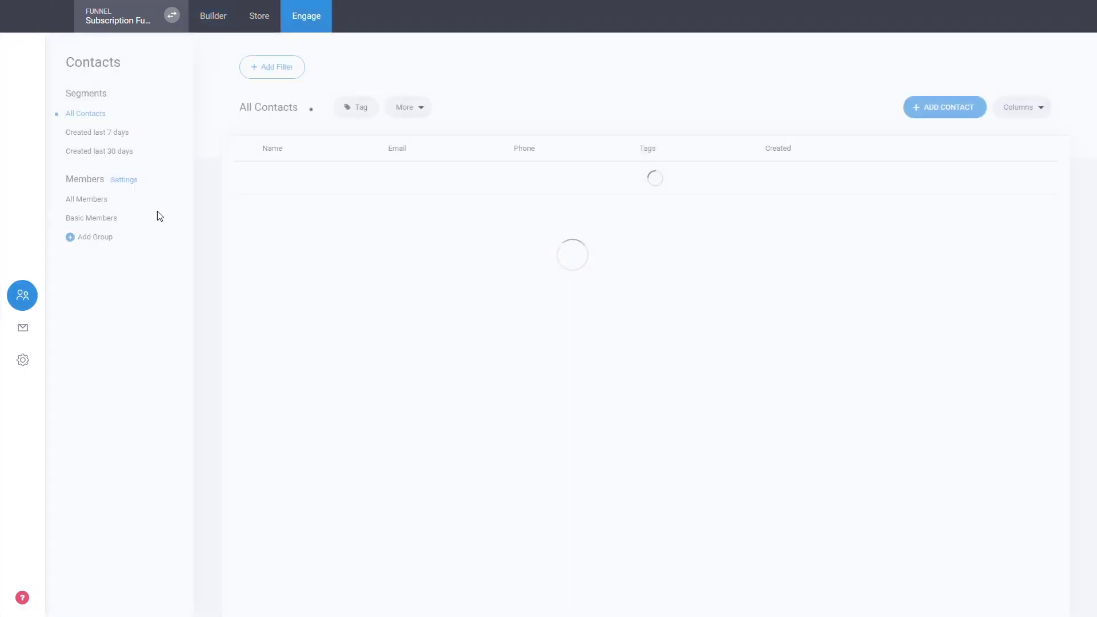
left_click(110, 218)
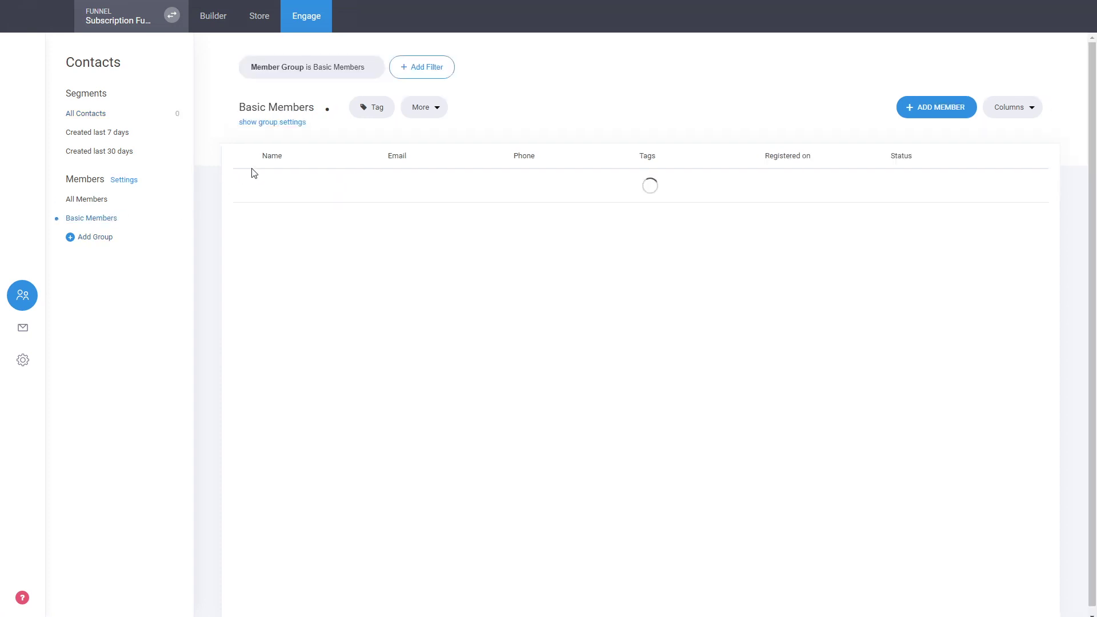
left_click(302, 123)
left_click(321, 203)
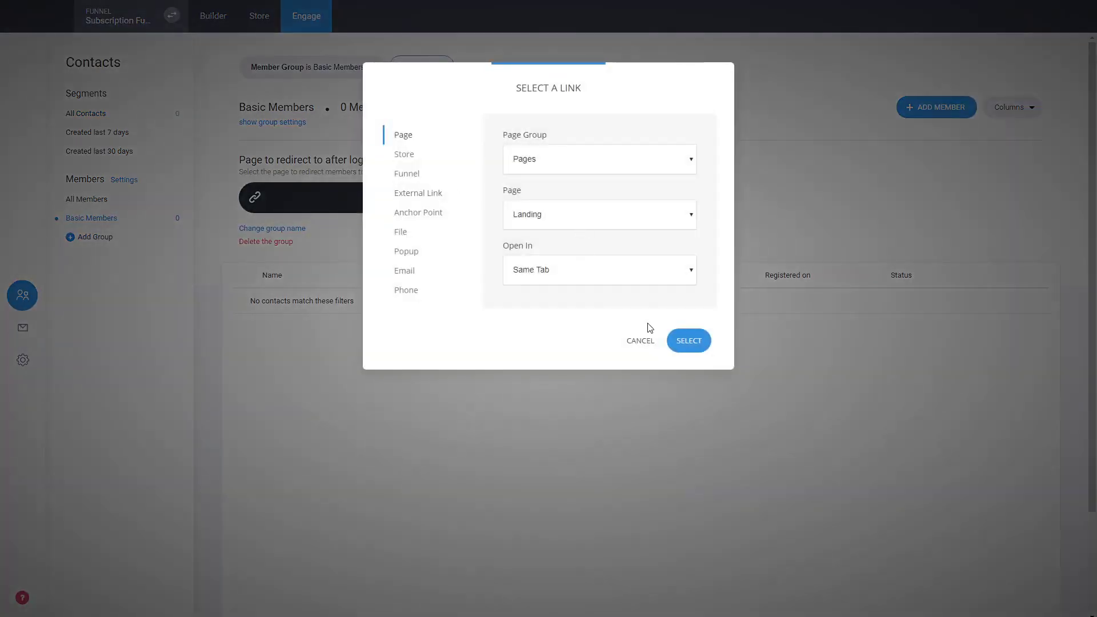
left_click(699, 343)
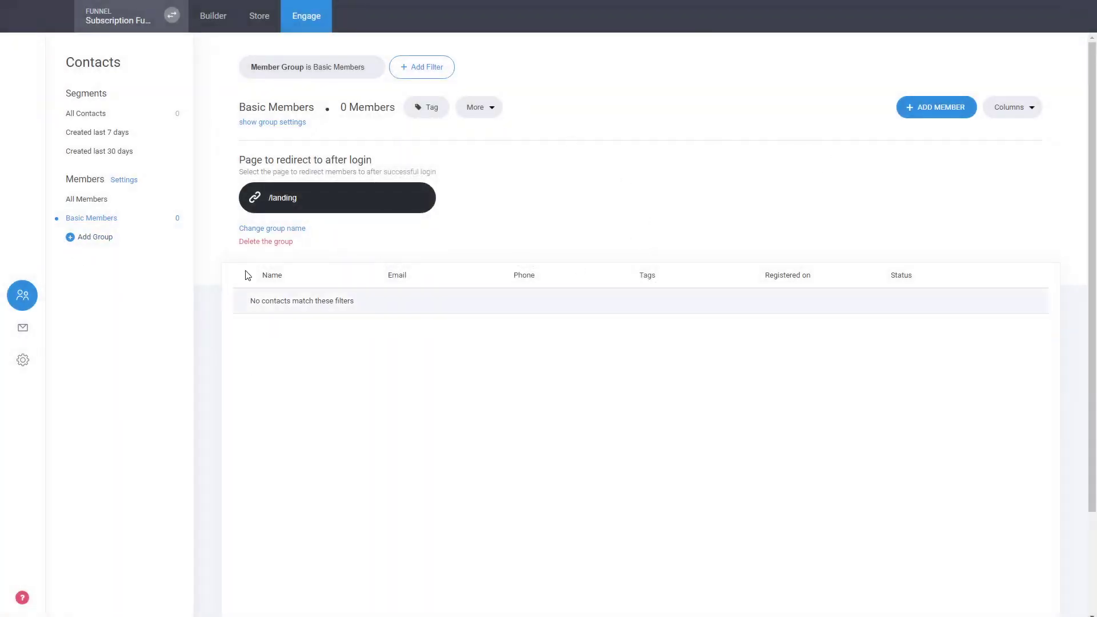
- Recheck the group settings showing the /landing redirect, then return to the page editor
left_click(288, 123)
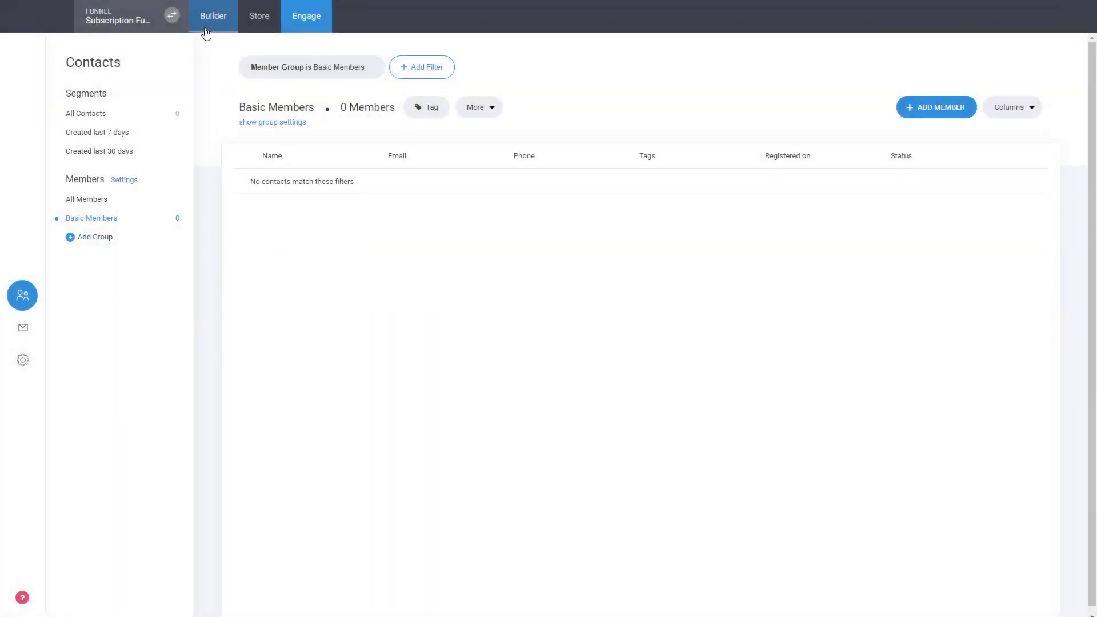
left_click(278, 122)
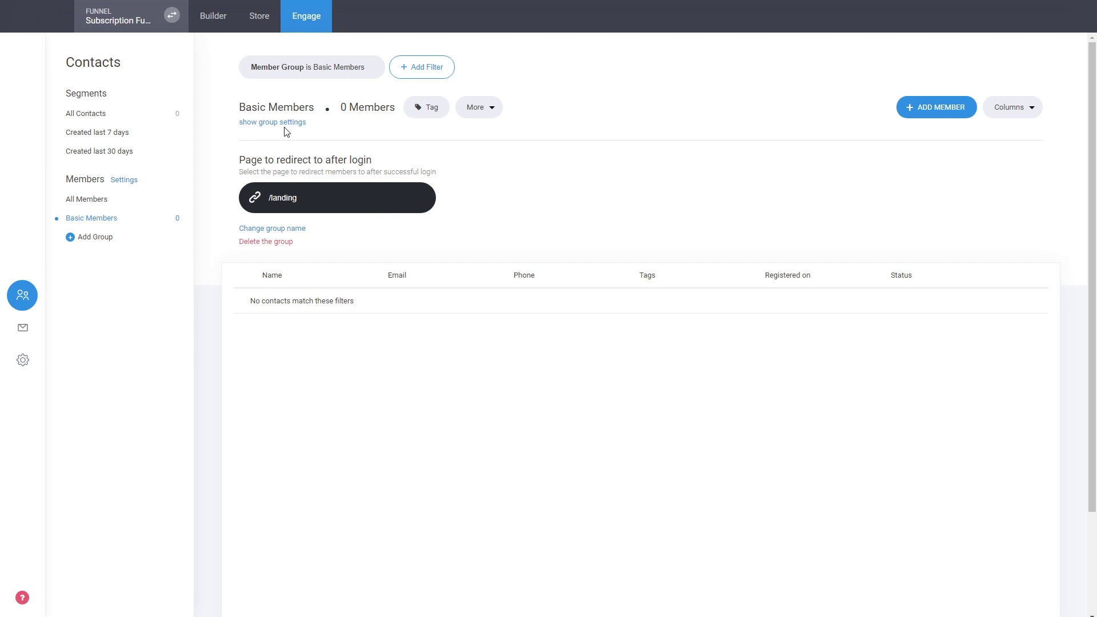
left_click(284, 123)
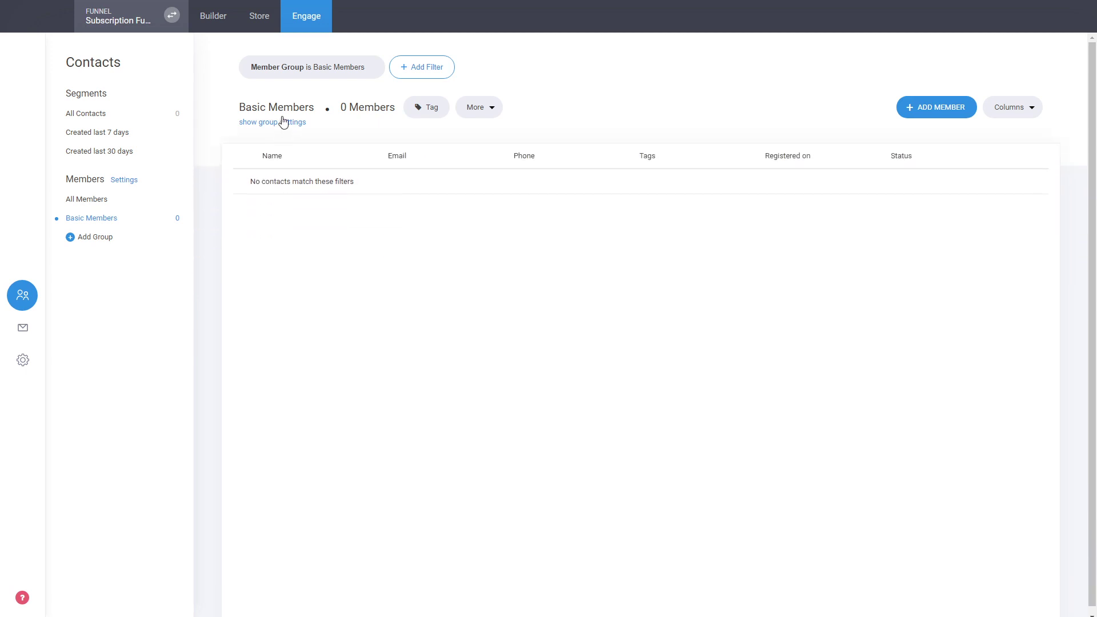
left_click(213, 25)
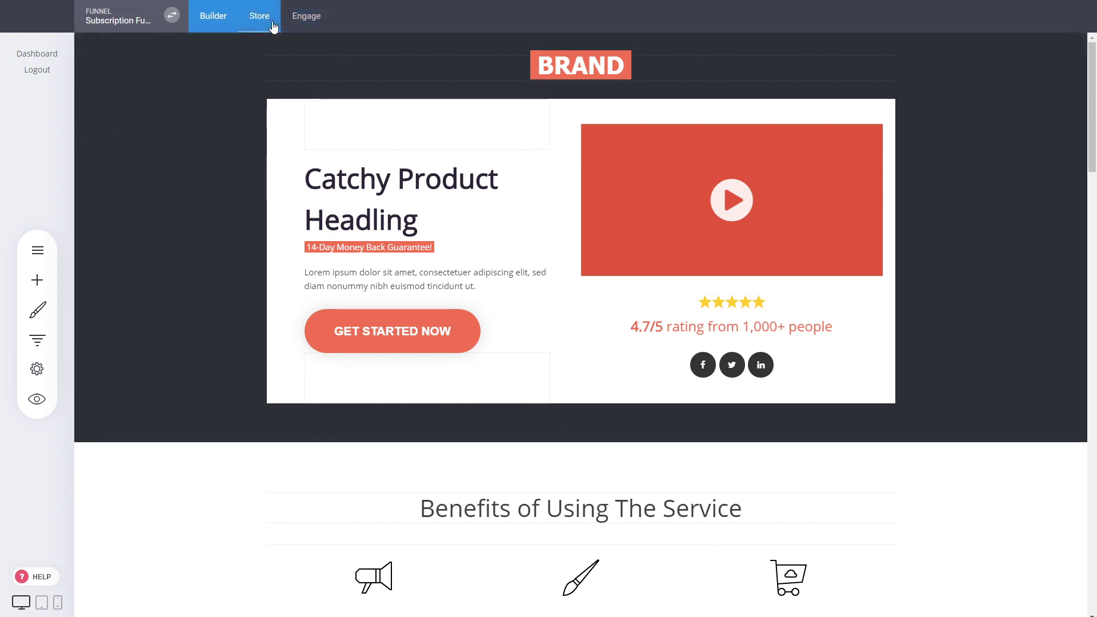
- Bring up the store's payment provider settings from the store dashboard
left_click(37, 340)
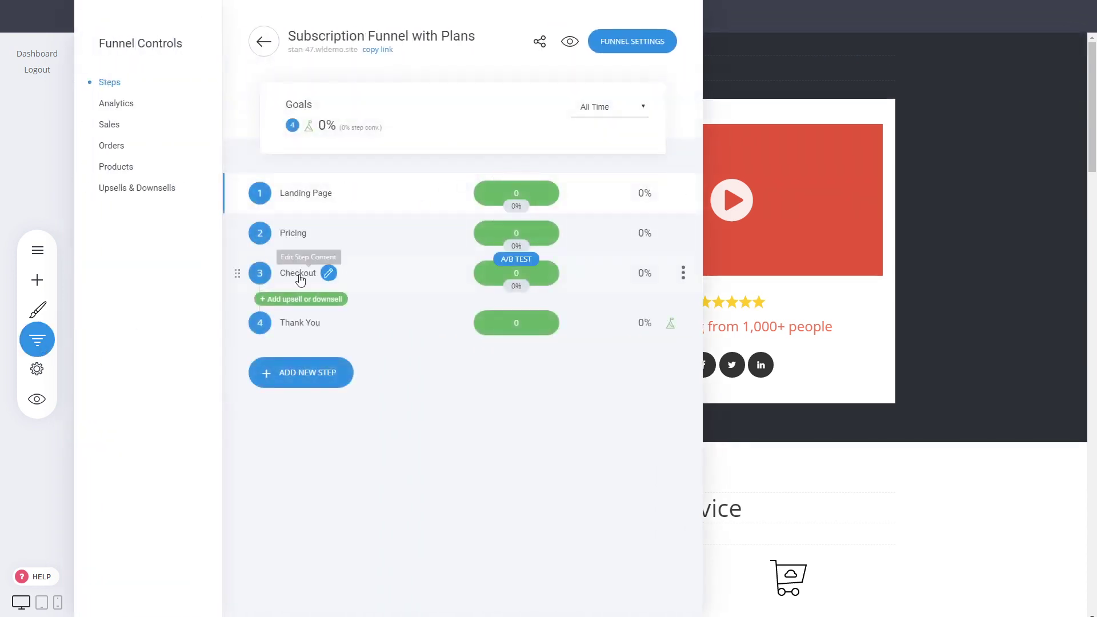
left_click(896, 257)
left_click(260, 19)
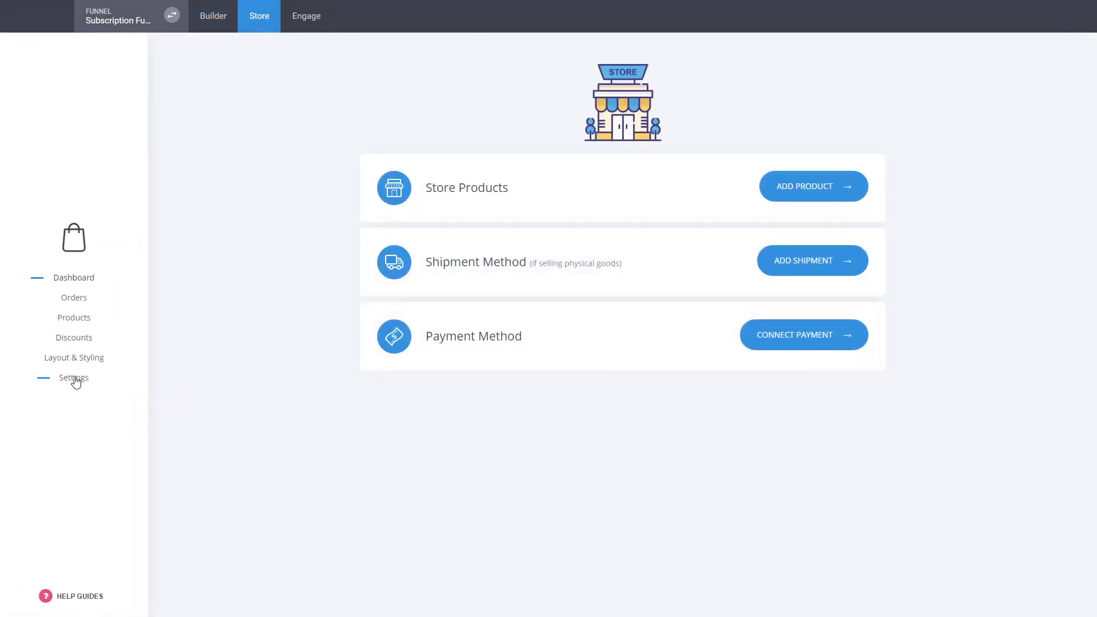
left_click(80, 380)
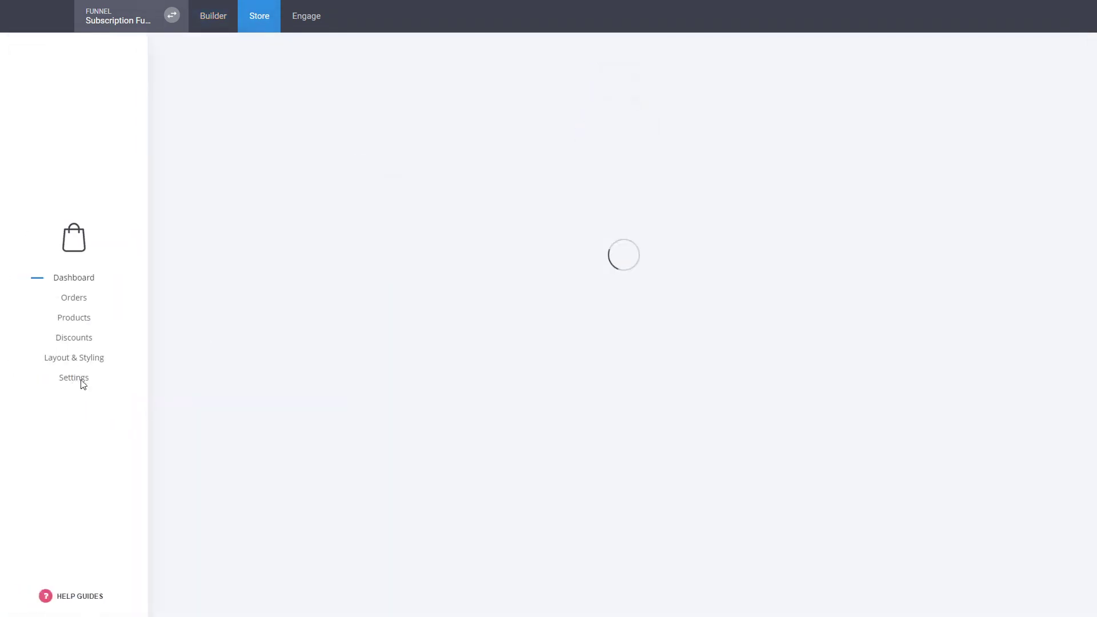
left_click(470, 130)
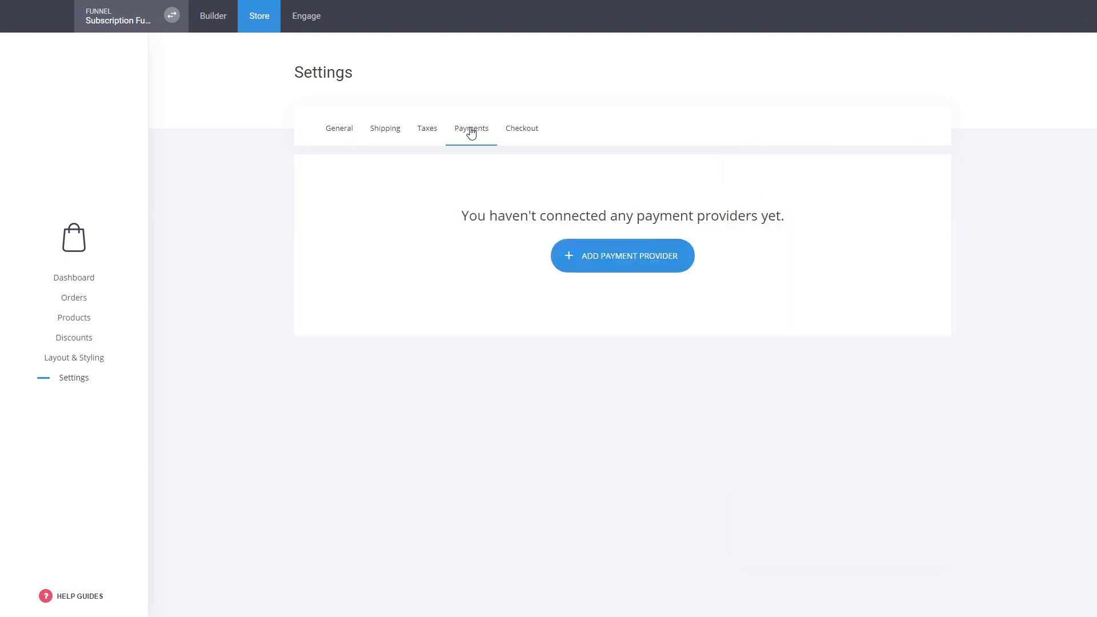
left_click_drag(464, 215, 786, 225)
left_click(788, 227)
- Add Stripe as the store's payment provider and return to the page editor
left_click(634, 262)
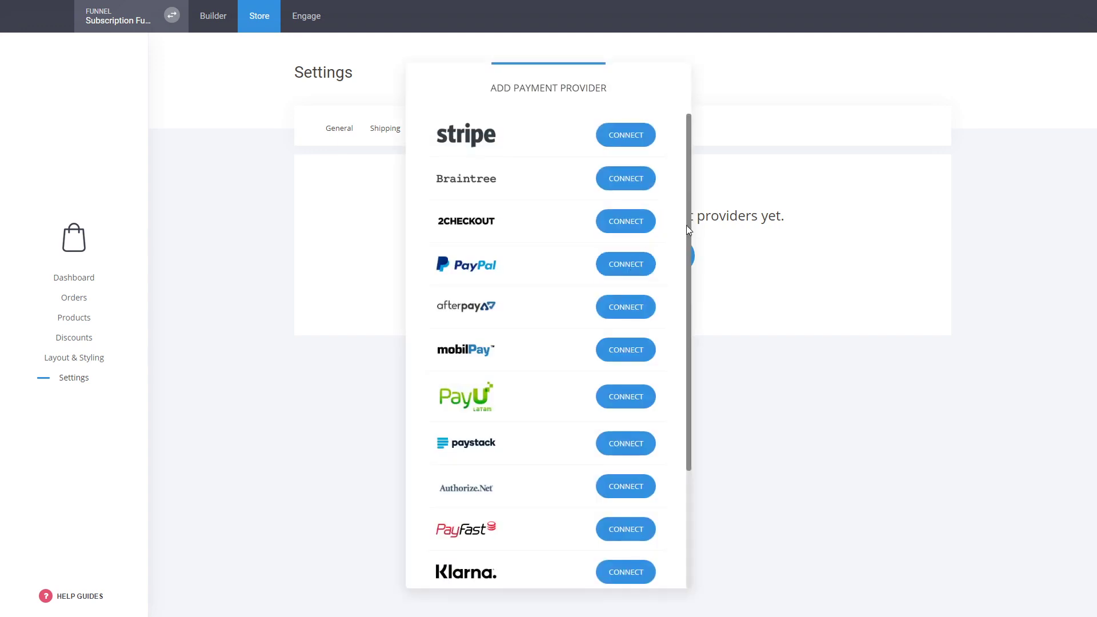
scroll(656, 357, "down", 3)
scroll(504, 369, "up", 3)
scroll(529, 347, "down", 3)
scroll(529, 346, "up", 3)
left_click(639, 140)
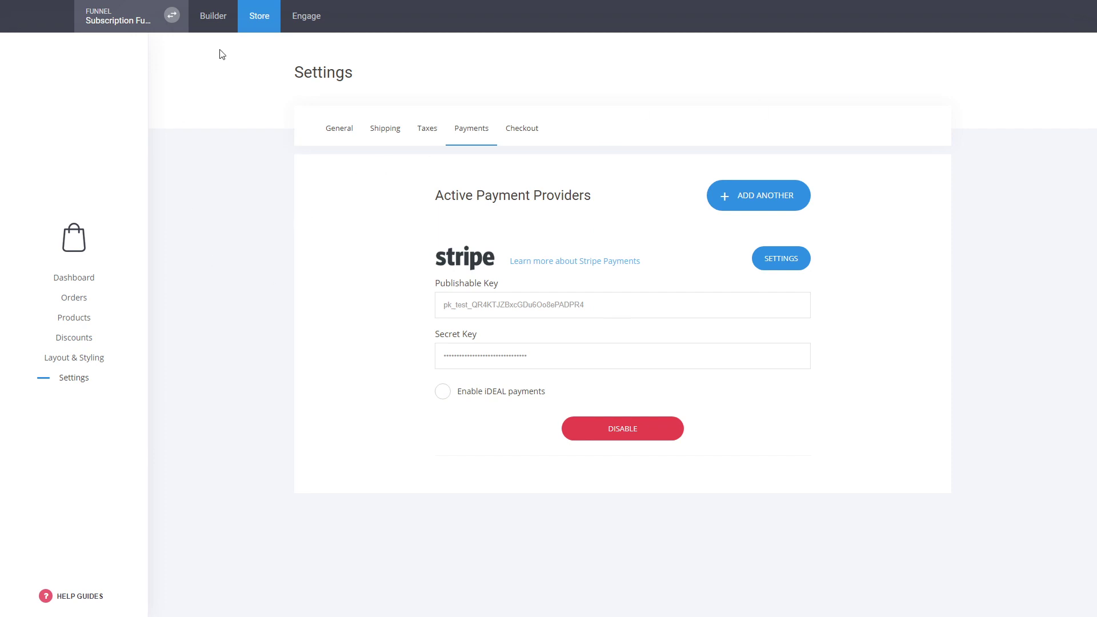
left_click(215, 24)
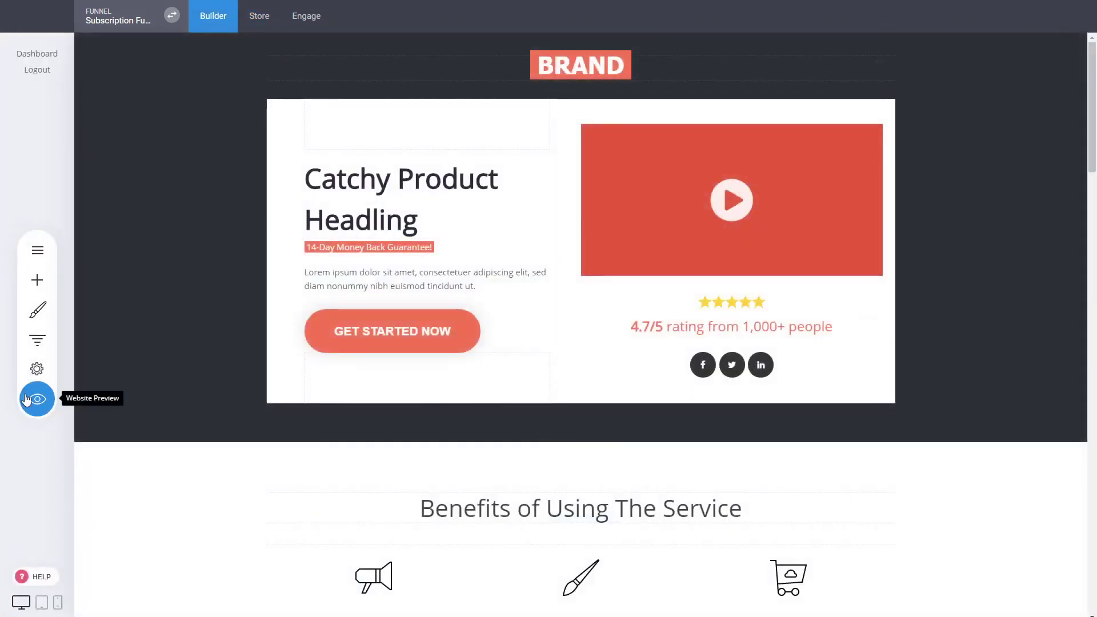
- Preview the funnel and follow the landing page button to the $10/$20/$40 Pricing page
left_click(27, 399)
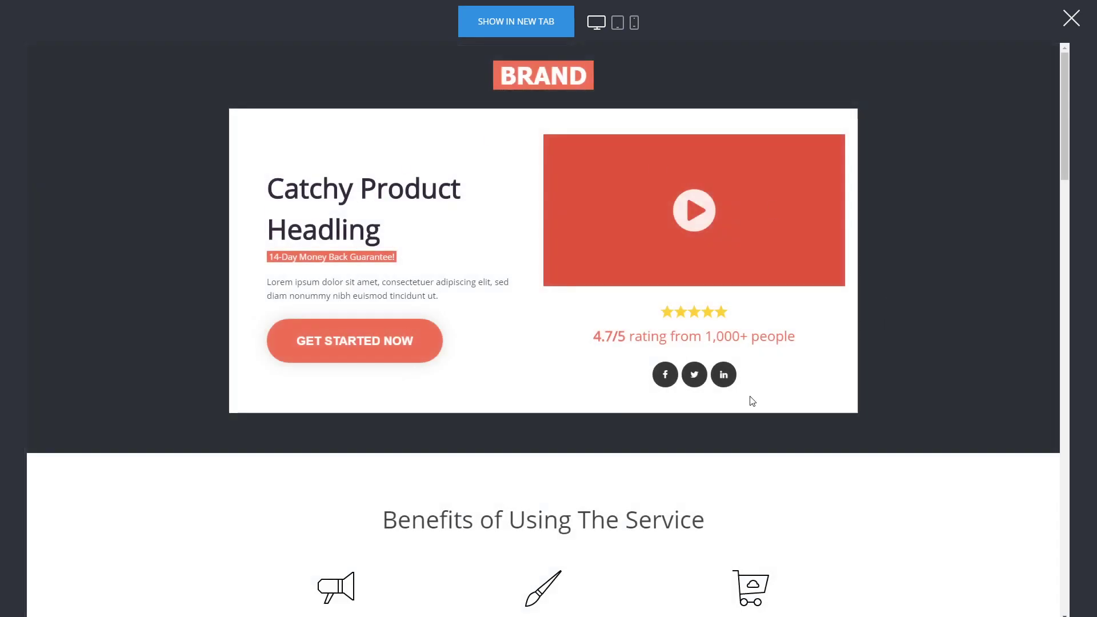
scroll(644, 368, "down", 5)
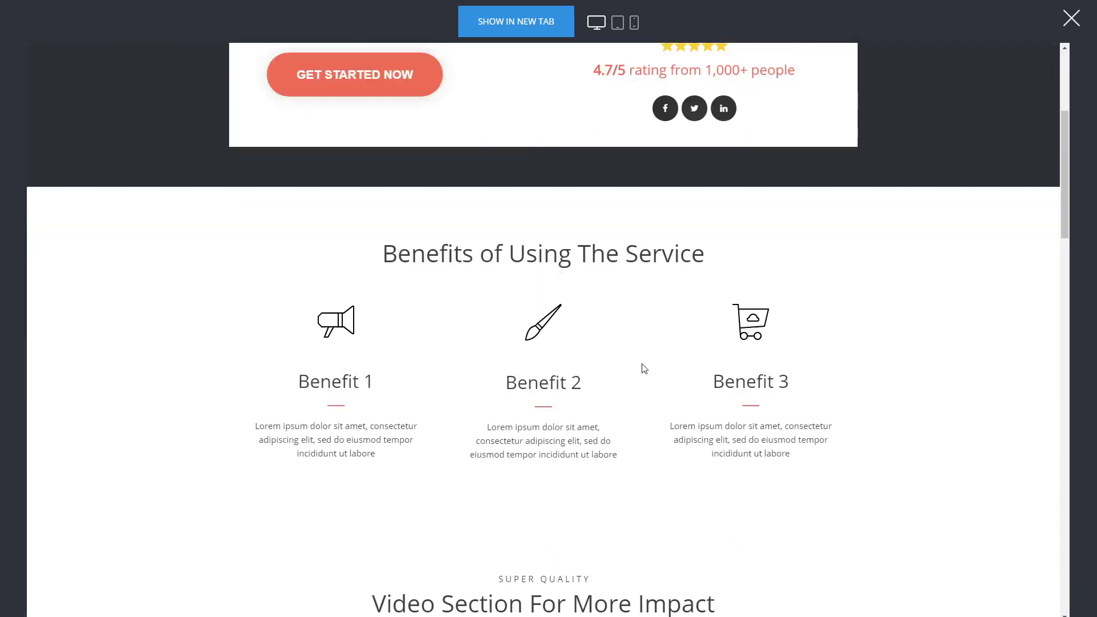
scroll(749, 345, "down", 11)
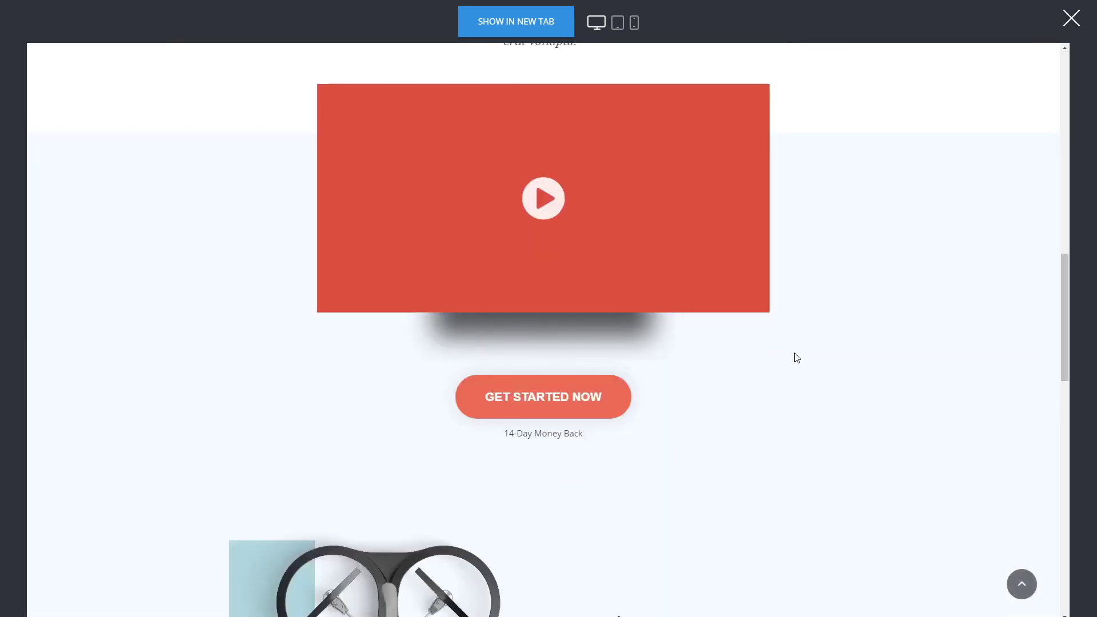
scroll(742, 342, "down", 5)
scroll(465, 306, "down", 6)
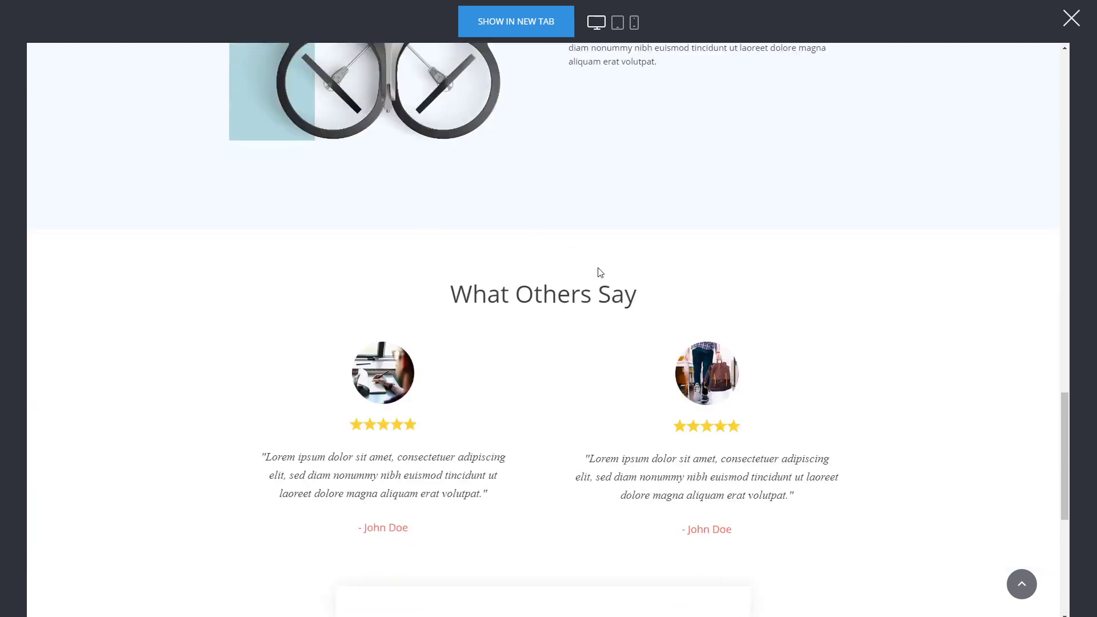
scroll(598, 275, "down", 6)
left_click(557, 429)
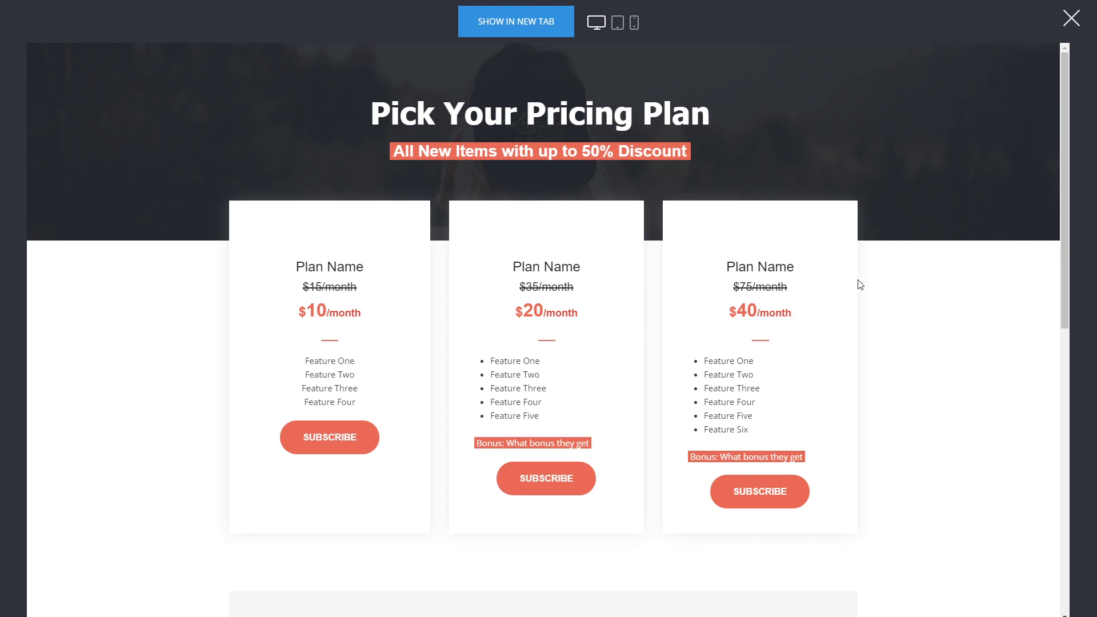
scroll(858, 283, "down", 7)
scroll(372, 326, "down", 3)
scroll(429, 417, "up", 5)
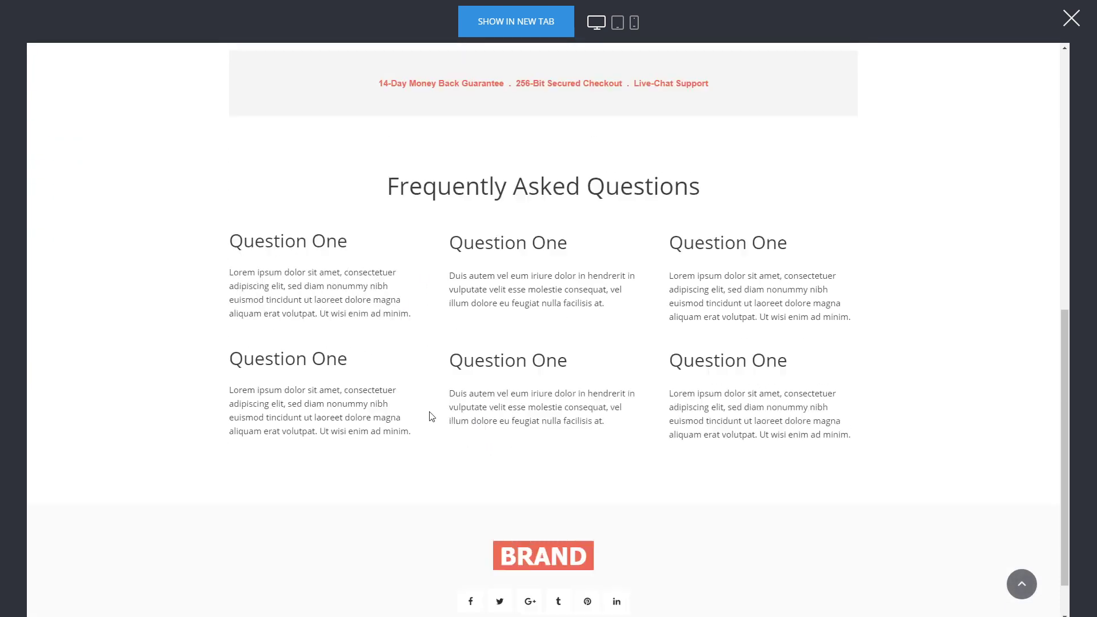
scroll(280, 306, "up", 4)
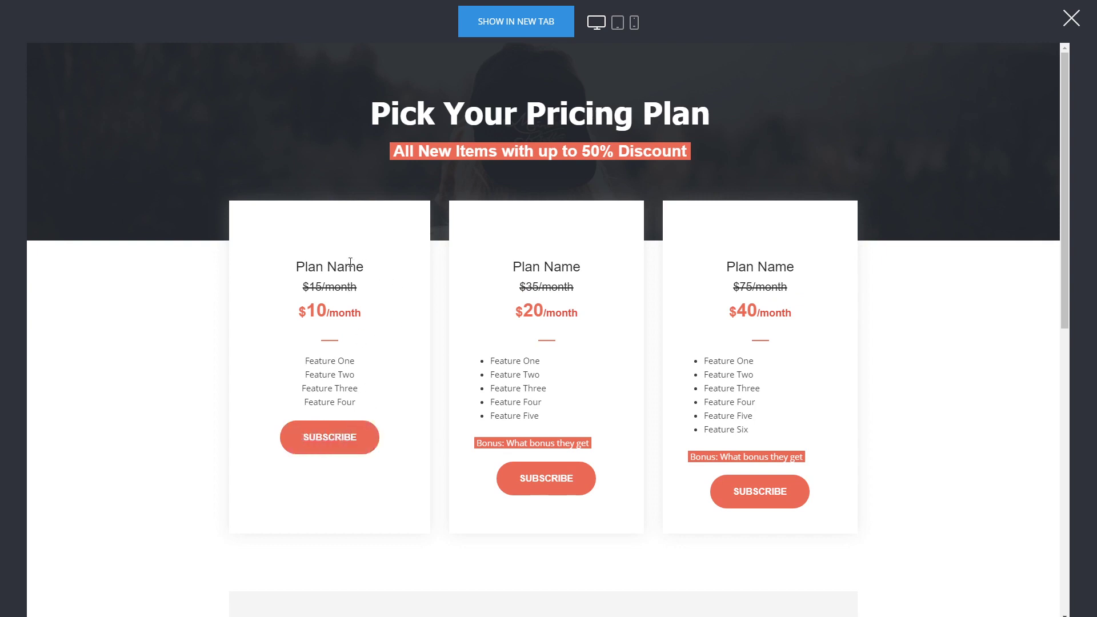
- Subscribe to the first plan and fill in the customer's name, e-mail and password twice
left_click(351, 448)
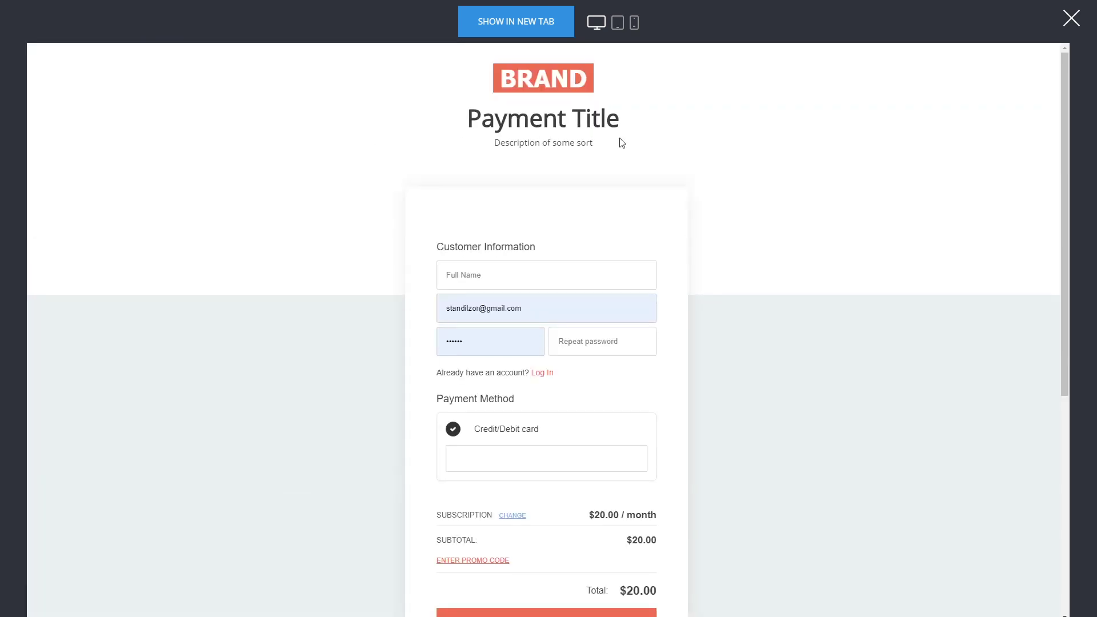
triple_click(509, 297)
key("BackSpace")
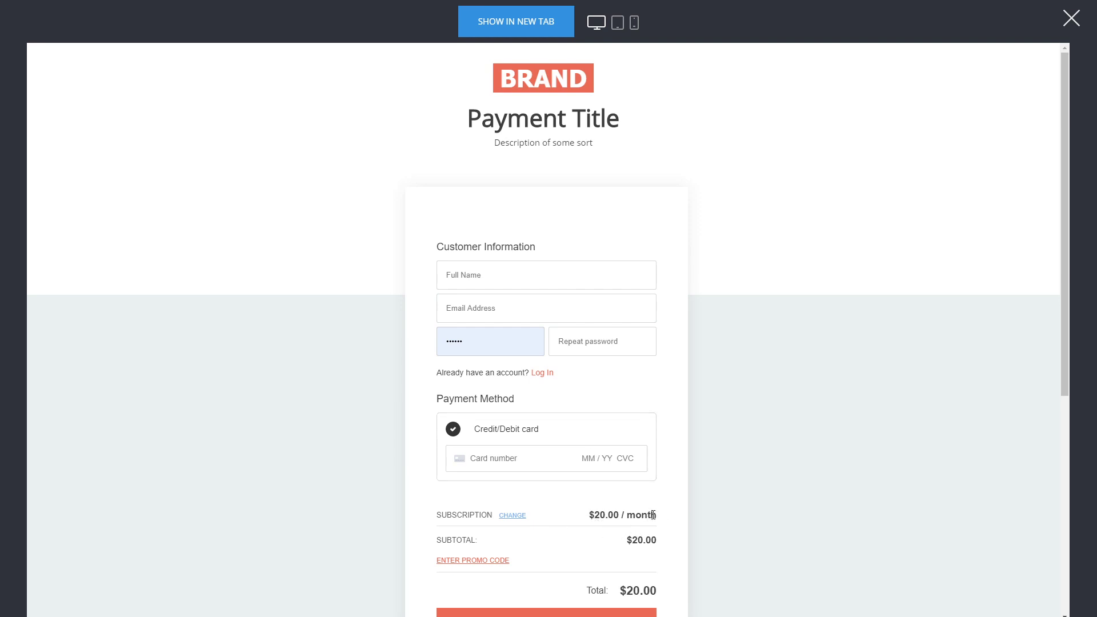
left_click(501, 273)
type("dsadsadas")
left_click(456, 306)
type("dsa")
type("com")
key("Tab")
type("dsadsa")
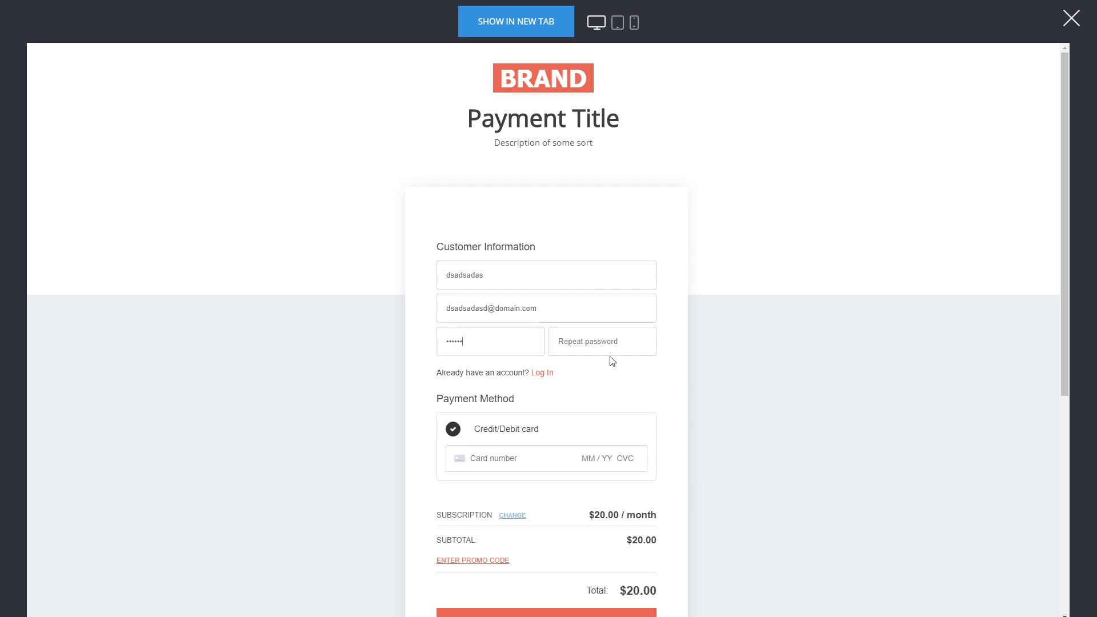
left_click(615, 344)
type("dsadsa")
scroll(670, 325, "down", 1)
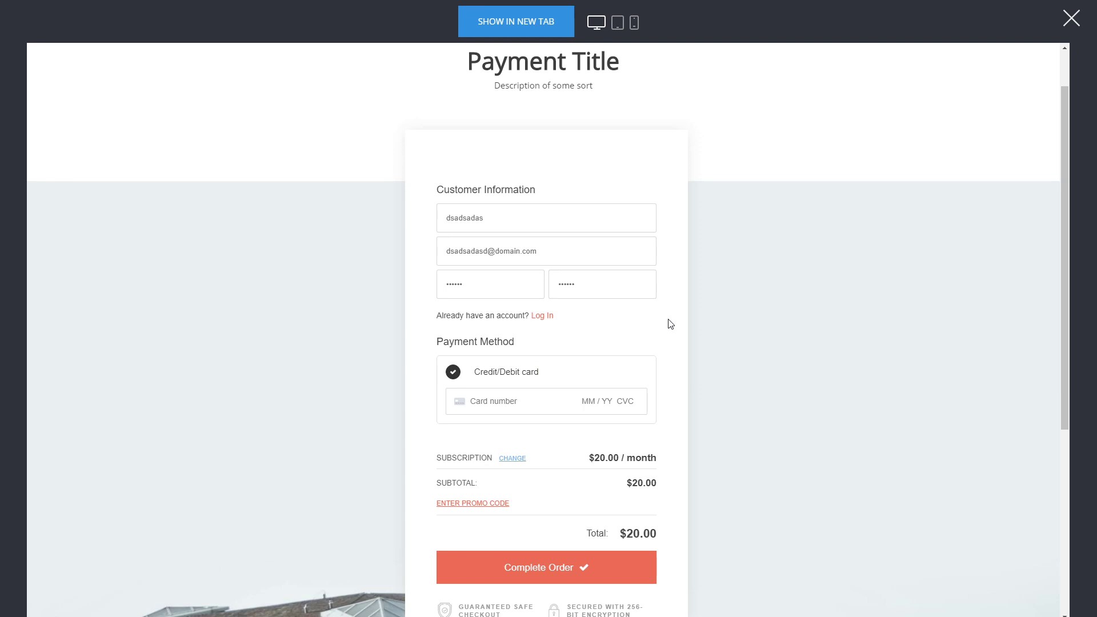
left_click(539, 401)
type("4242 424")
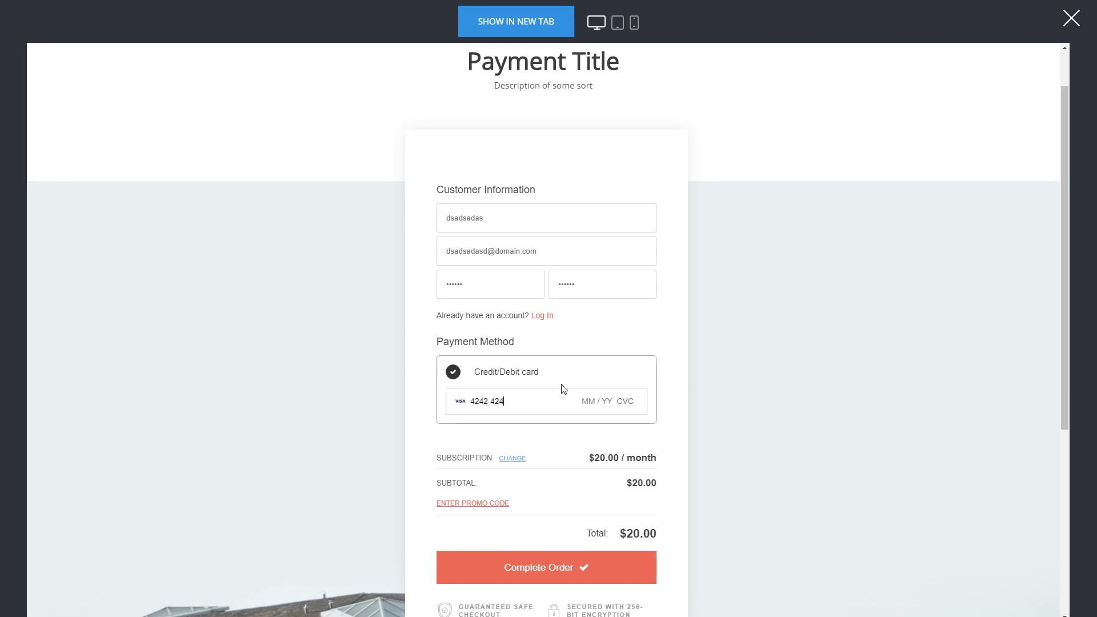
type("2 4242 4242 04 / 24 242")
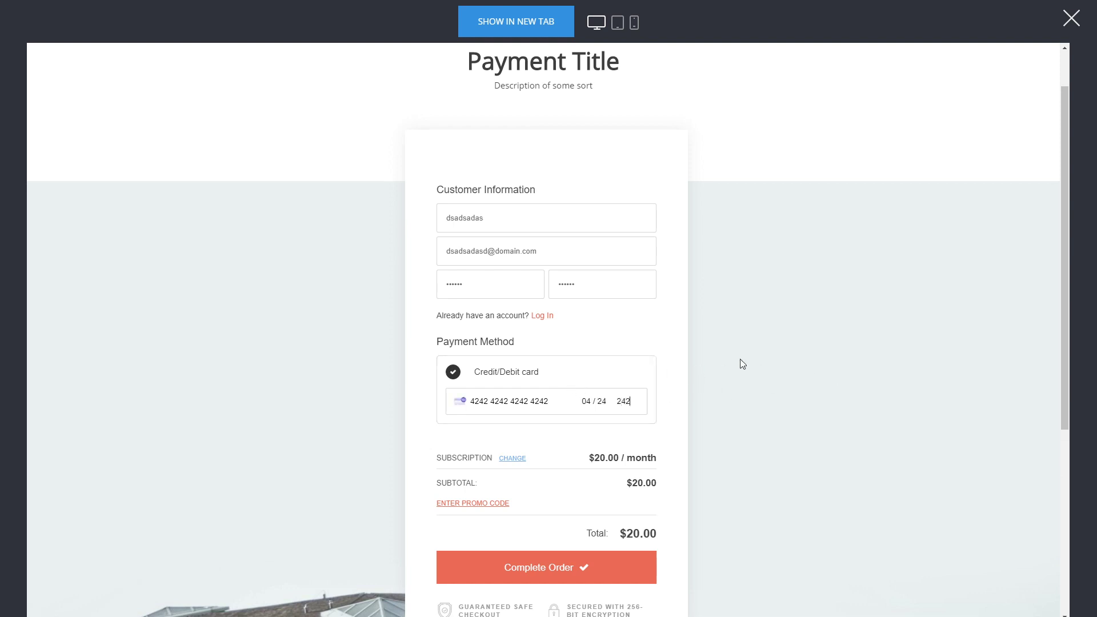
scroll(676, 342, "down", 2)
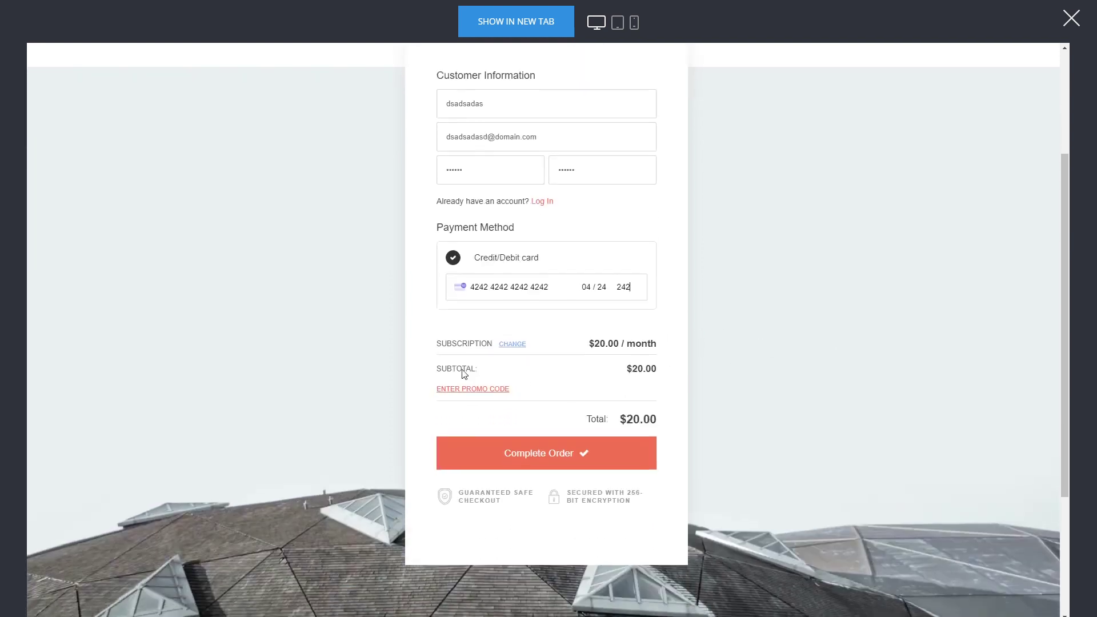
- Complete the test order and open the member's $20.00 Subscription management page
left_click(585, 453)
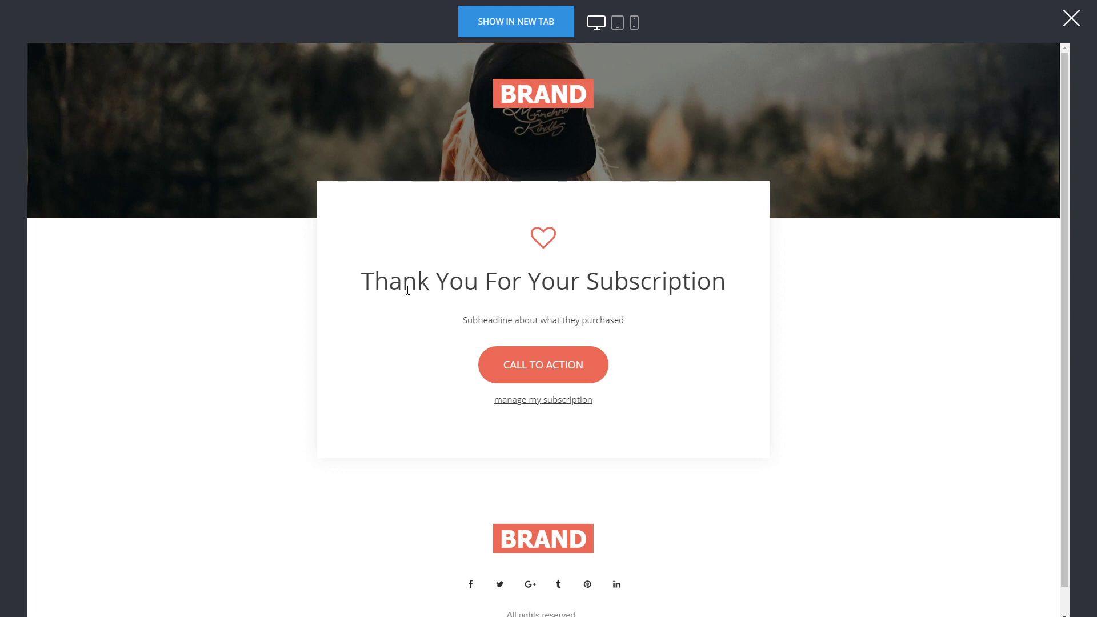
left_click(555, 407)
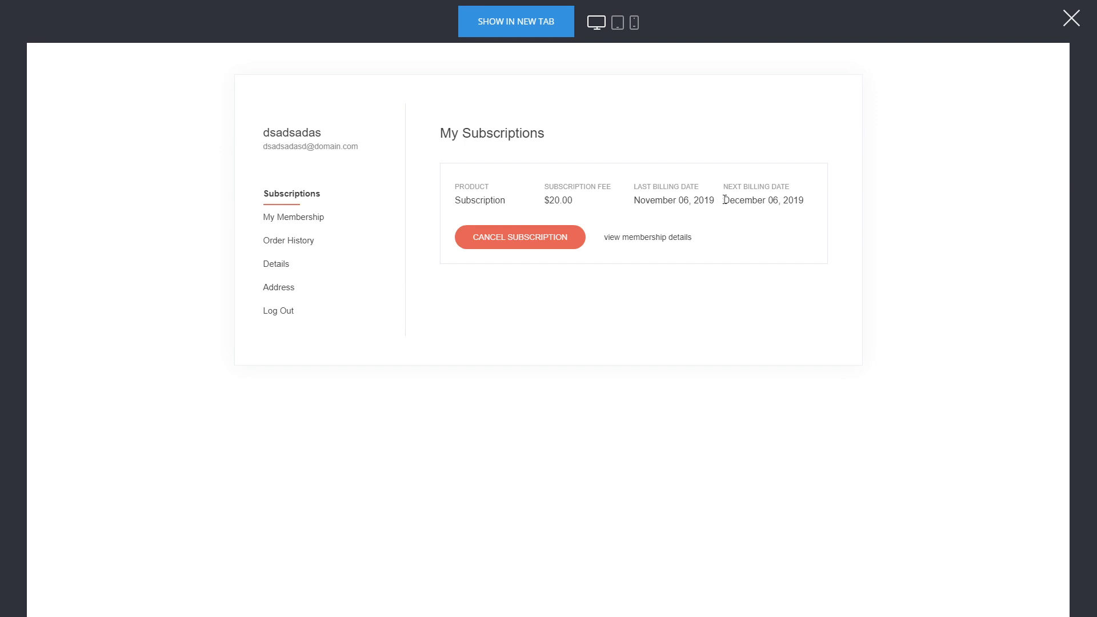
- Highlight the next billing date on the My Subscriptions listing
left_click_drag(725, 200, 804, 201)
left_click(802, 201)
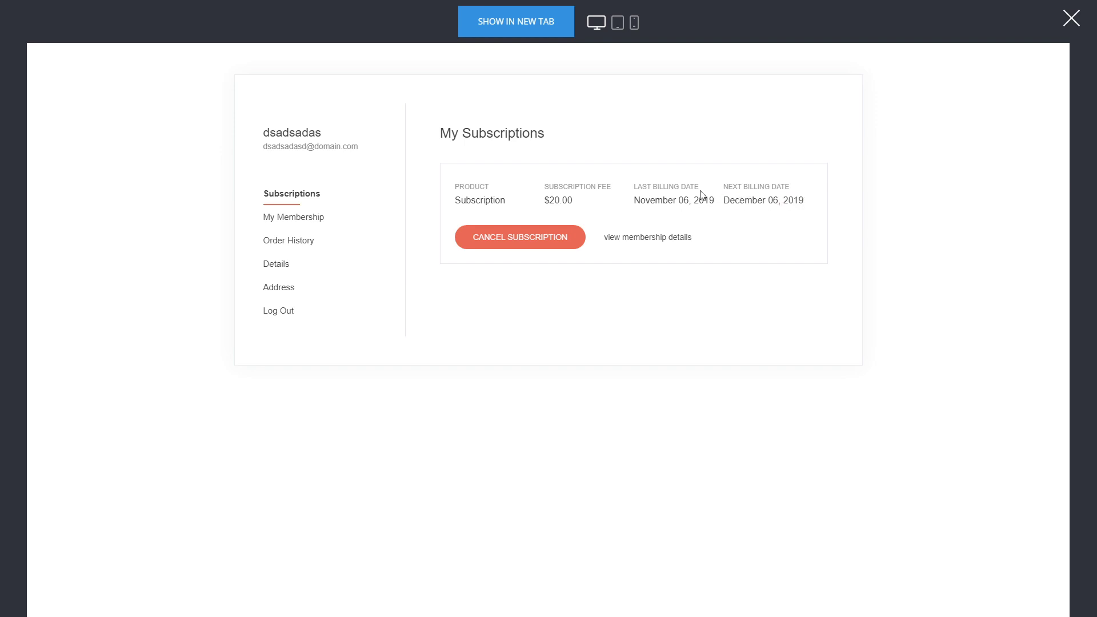
left_click_drag(777, 202, 752, 201)
left_click(741, 201)
- Browse the member's groups, order history and account details, then open the membership page
left_click(275, 217)
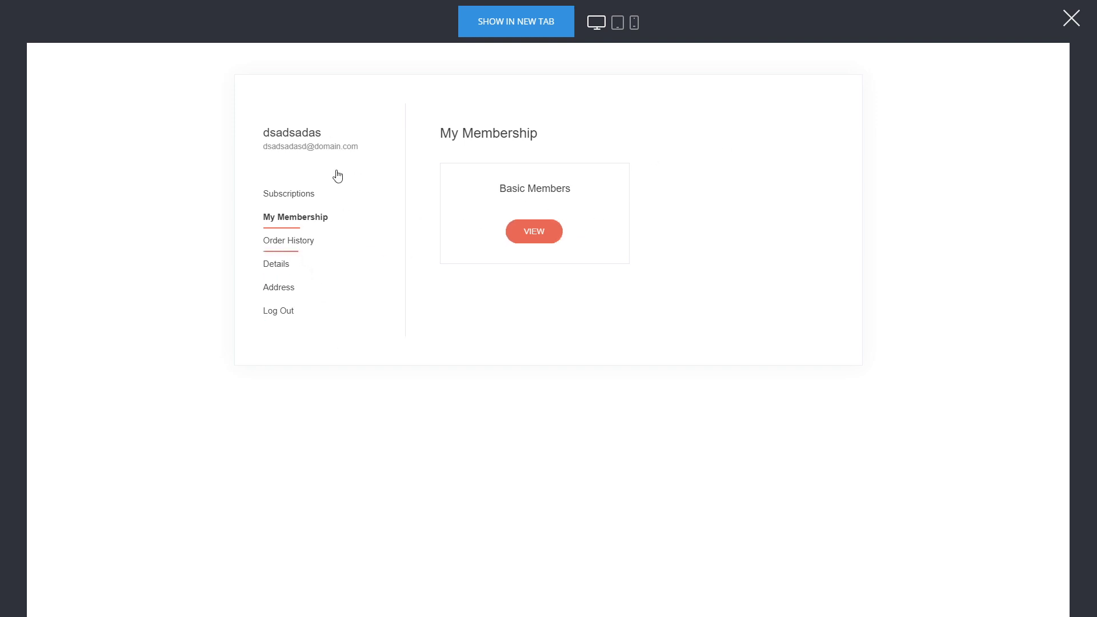
left_click(778, 173)
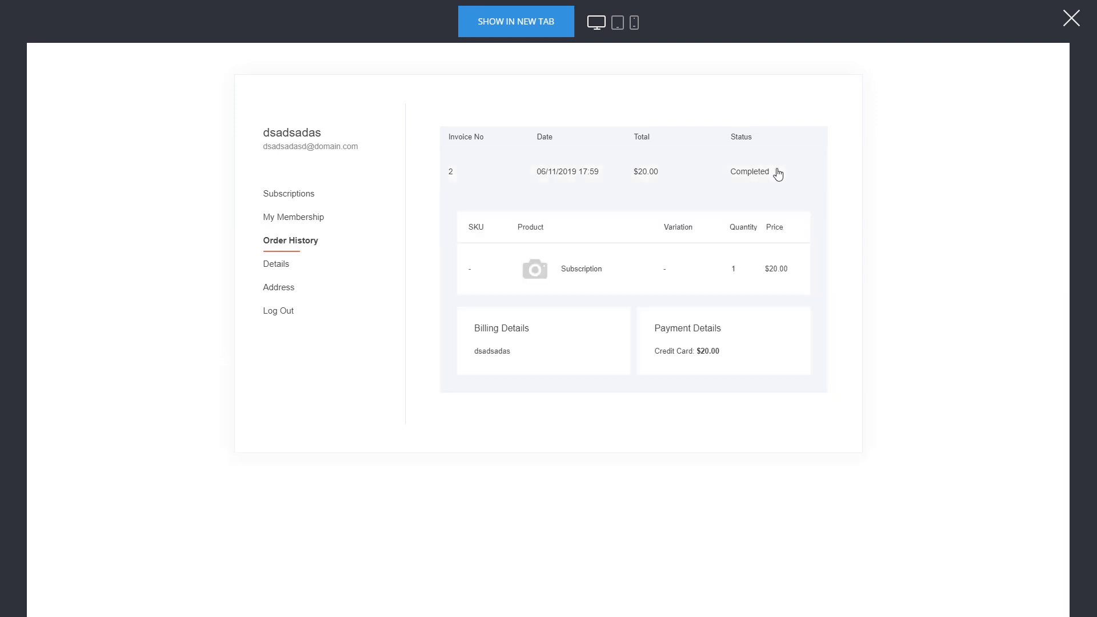
left_click(726, 173)
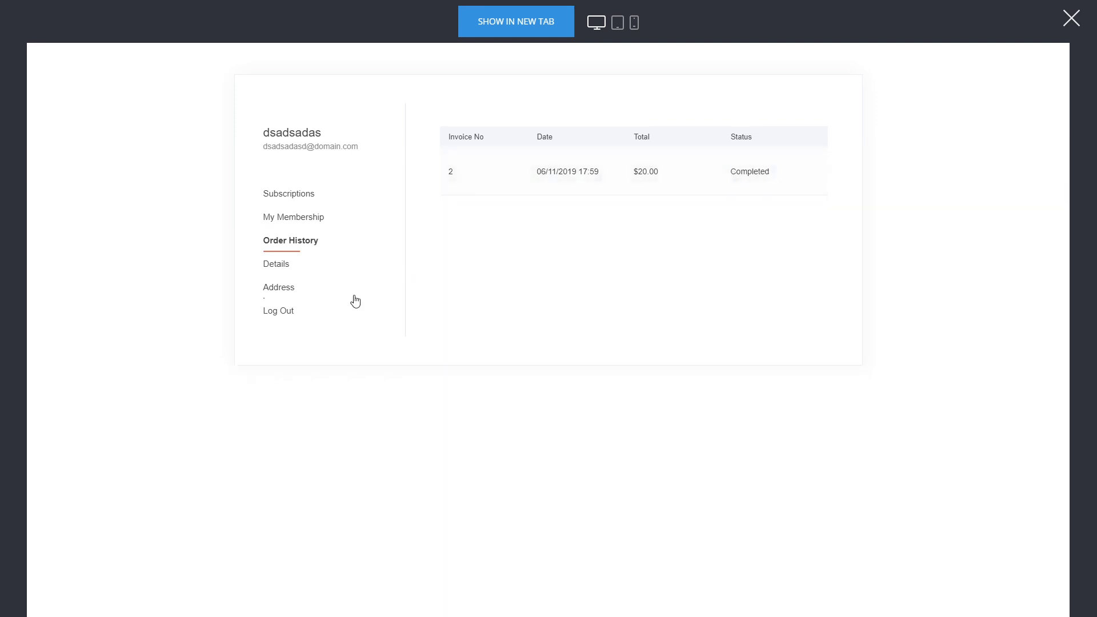
left_click(281, 266)
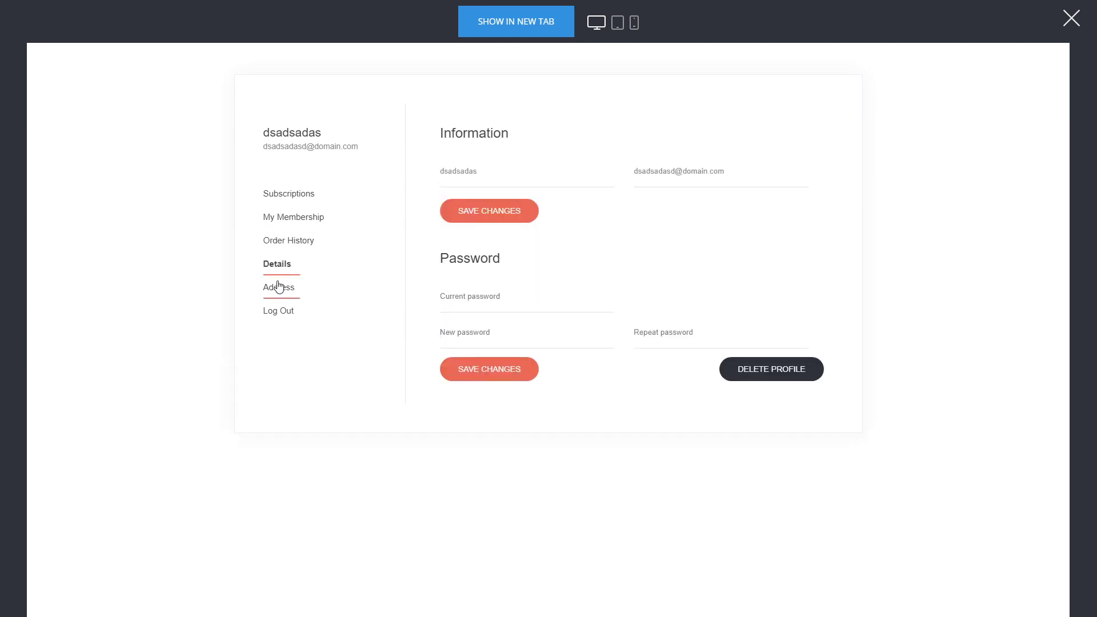
left_click(294, 195)
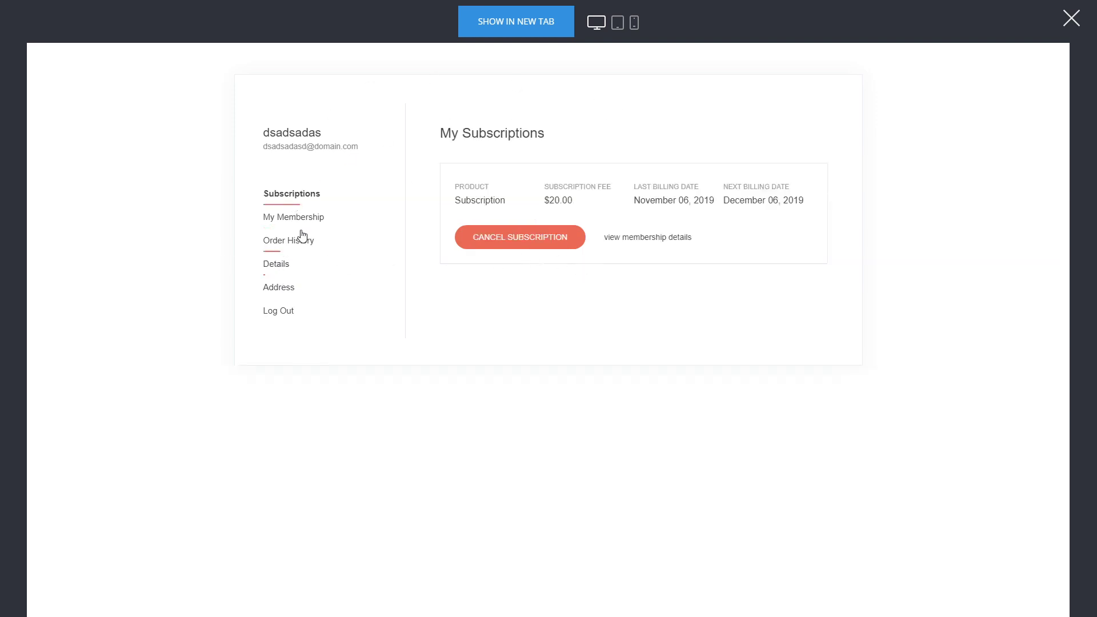
left_click(330, 220)
left_click(553, 238)
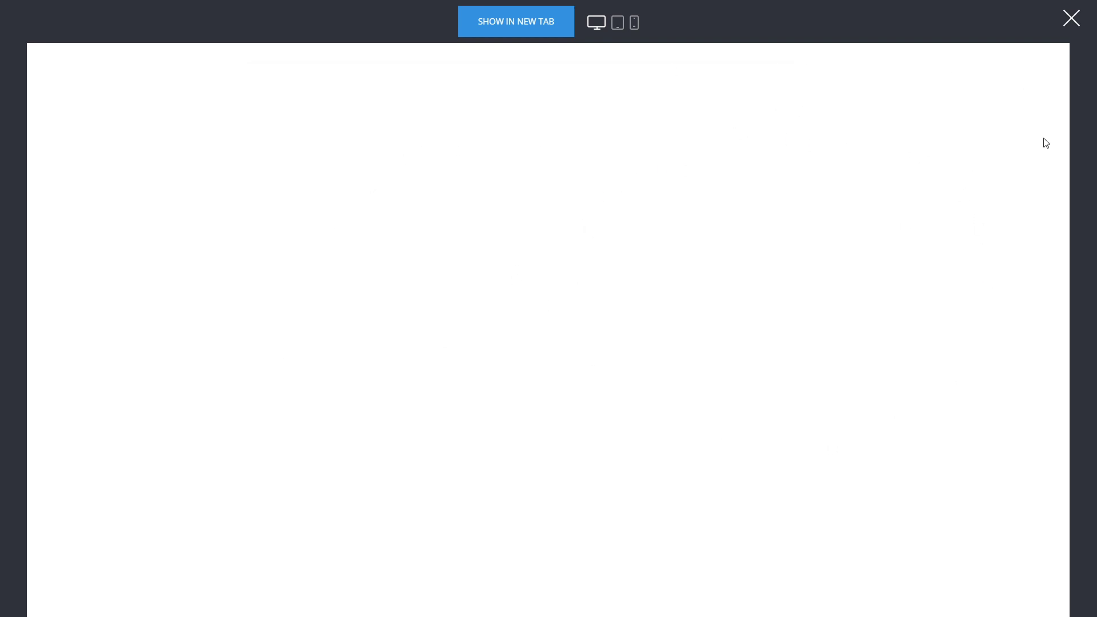
- Close the preview and check Funnel Controls' Products and Sales: Subscription, 1 order, $20.00
left_click(1071, 19)
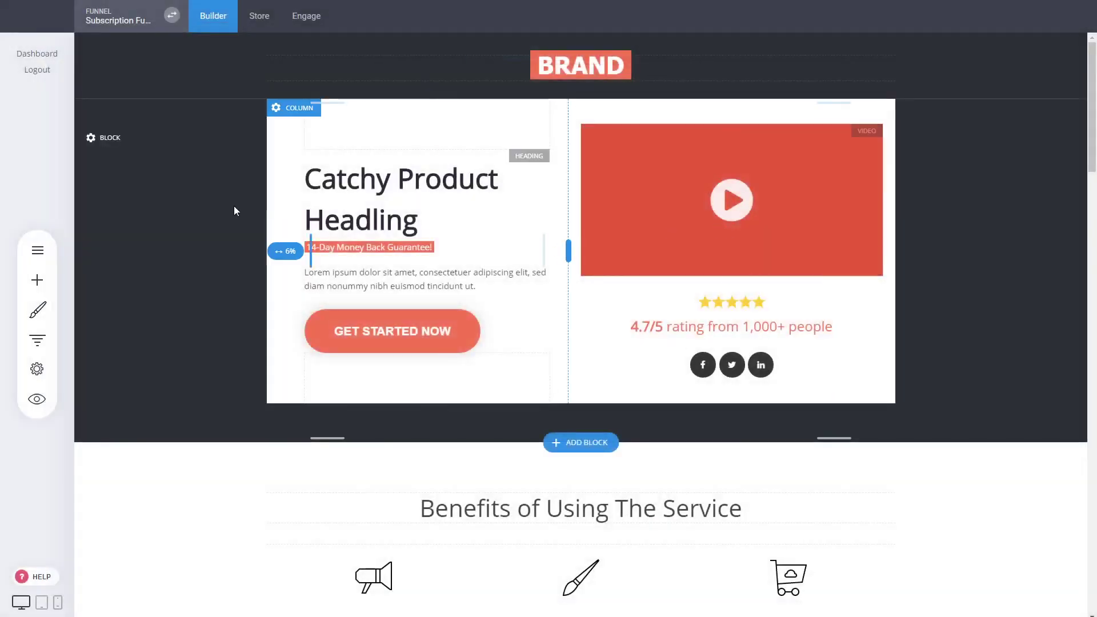
left_click(37, 340)
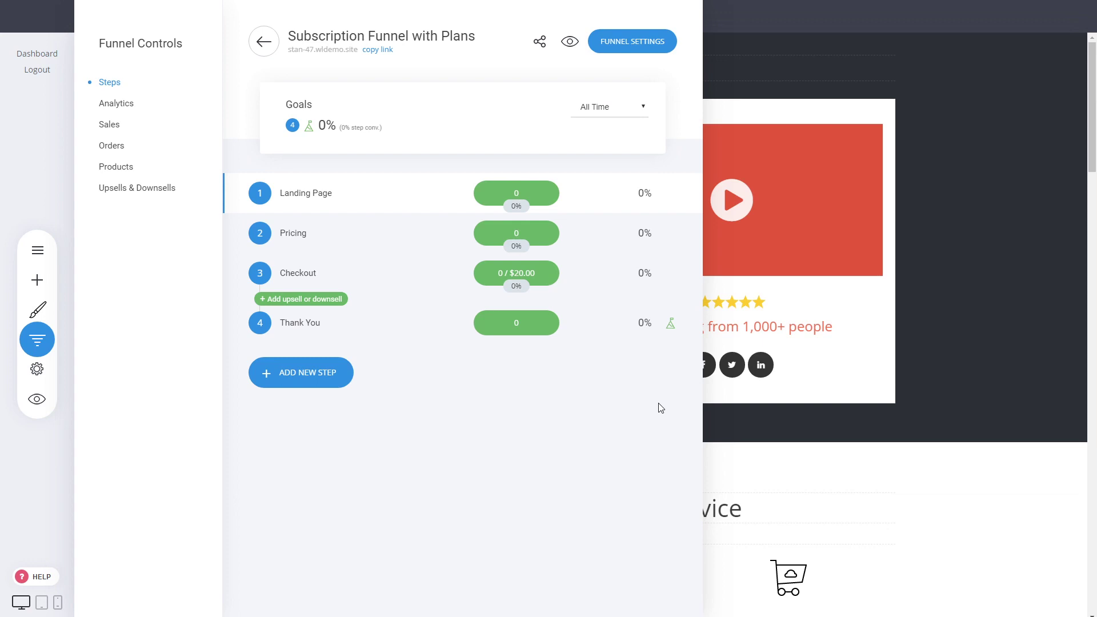
left_click(798, 316)
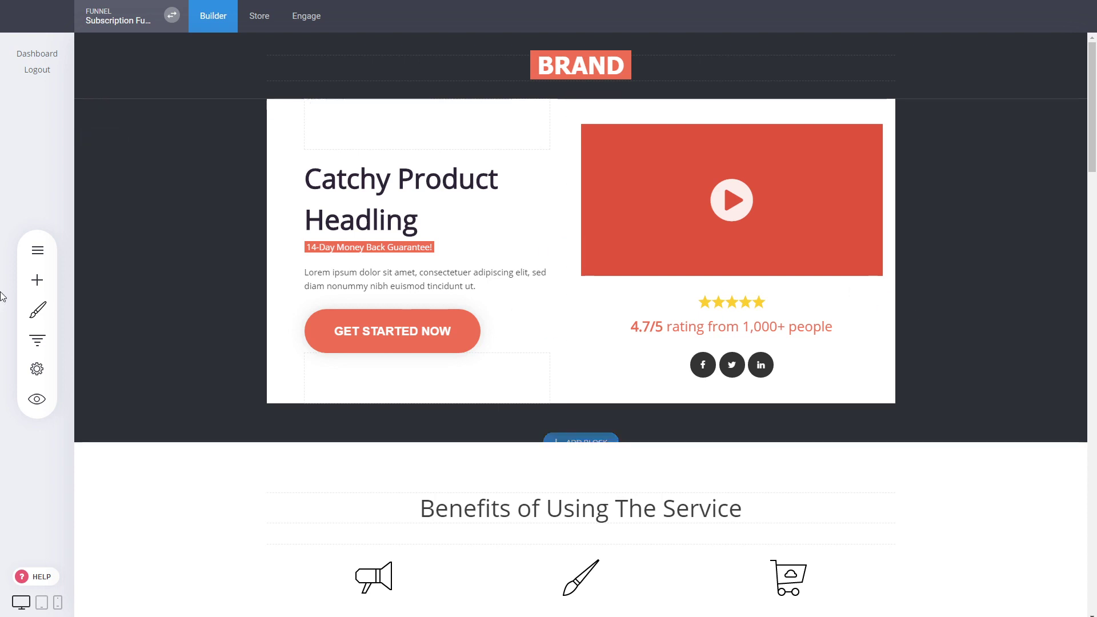
left_click(37, 340)
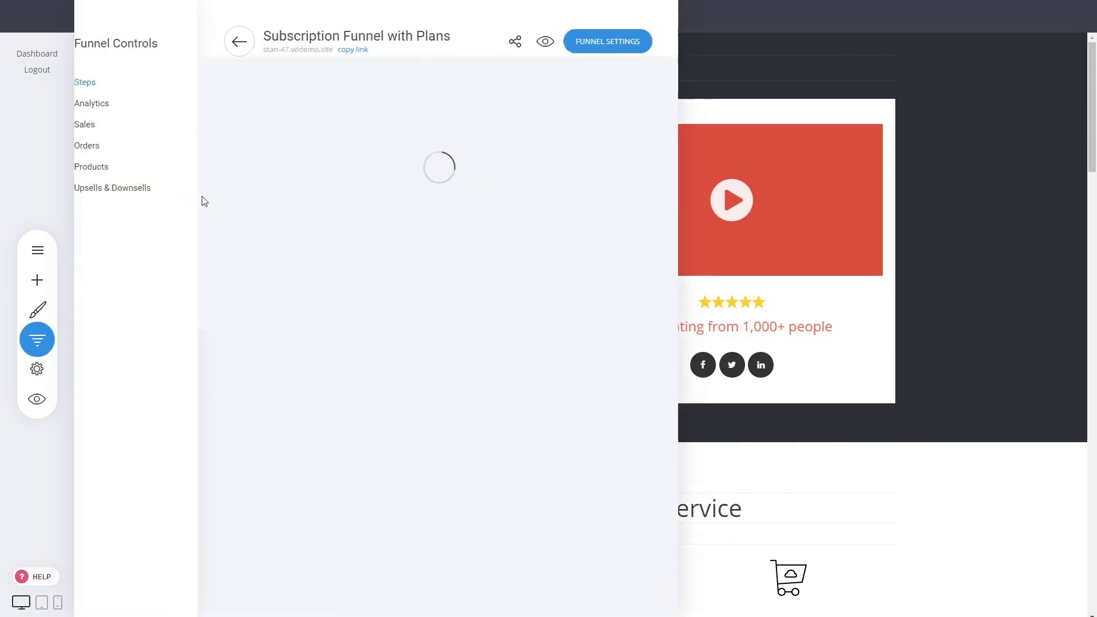
left_click(122, 171)
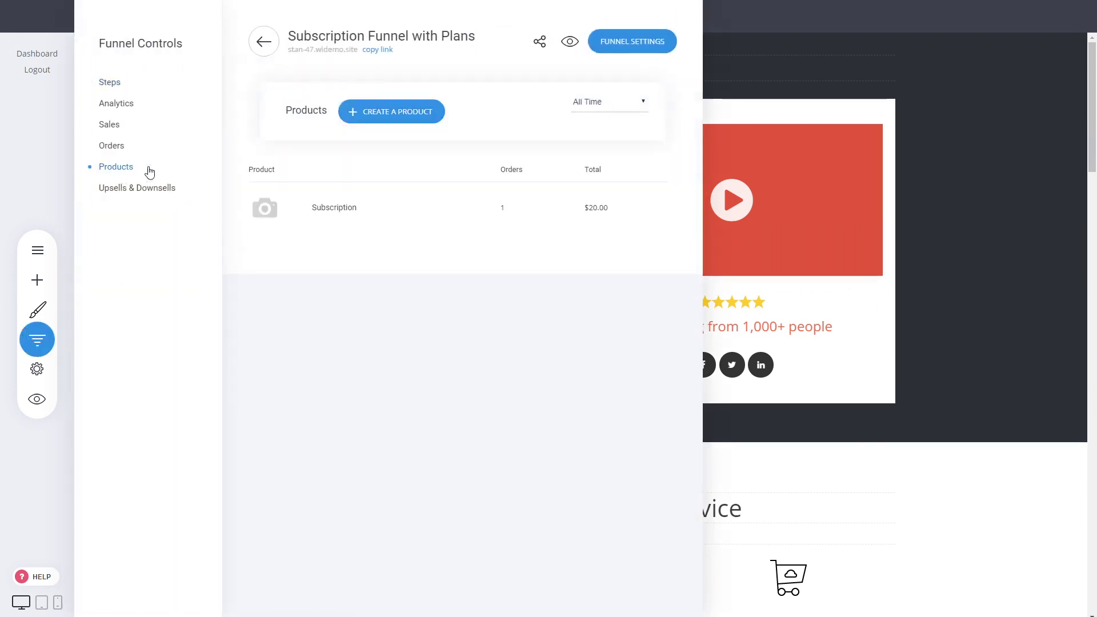
left_click(109, 126)
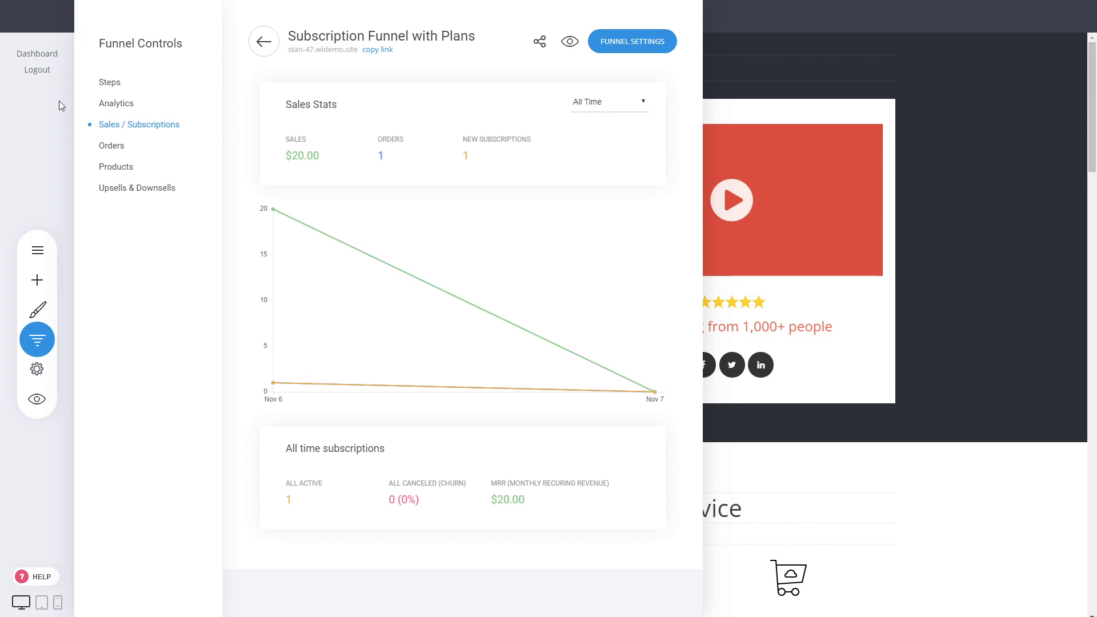
- Create a funnel named 'Subscription with 1 Product' from the Subscription with 1 Product template
left_click(851, 240)
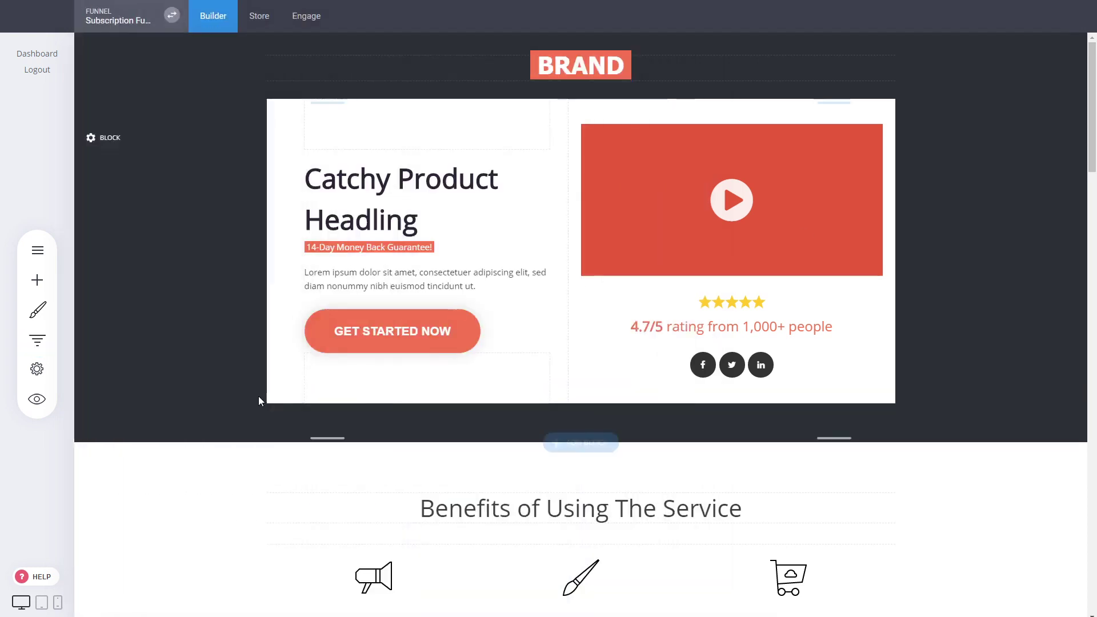
left_click(41, 340)
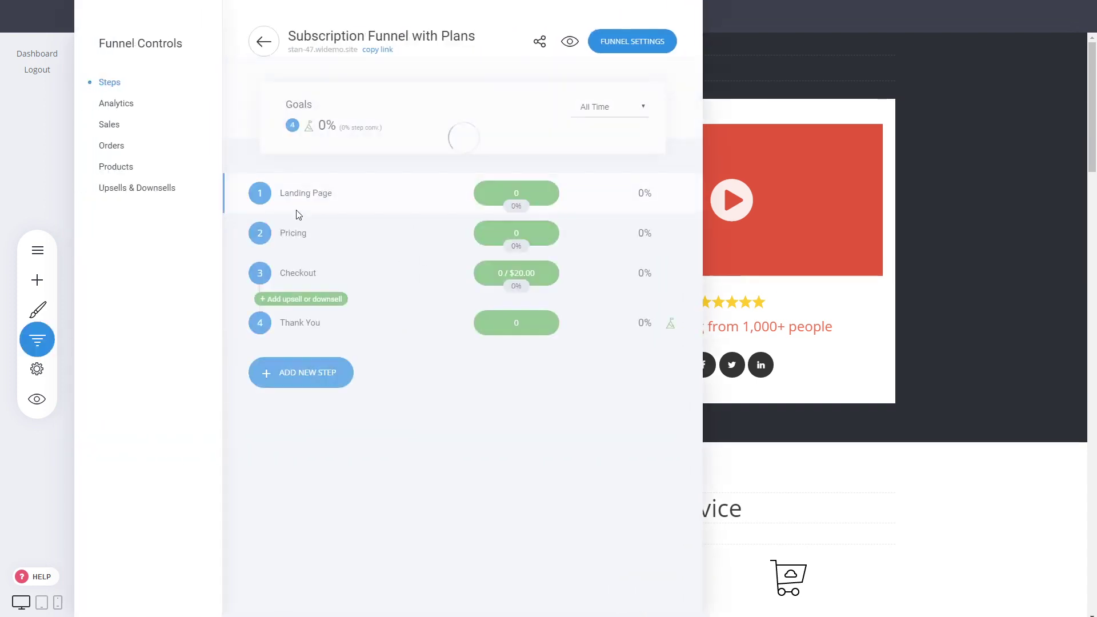
left_click(973, 256)
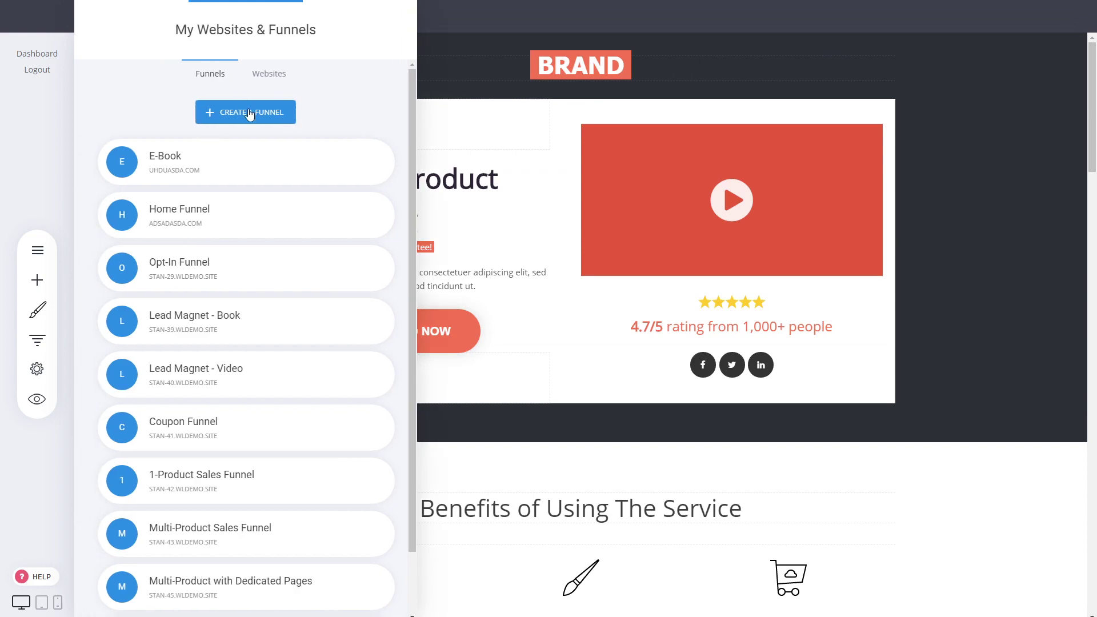
left_click(247, 112)
scroll(221, 292, "down", 5)
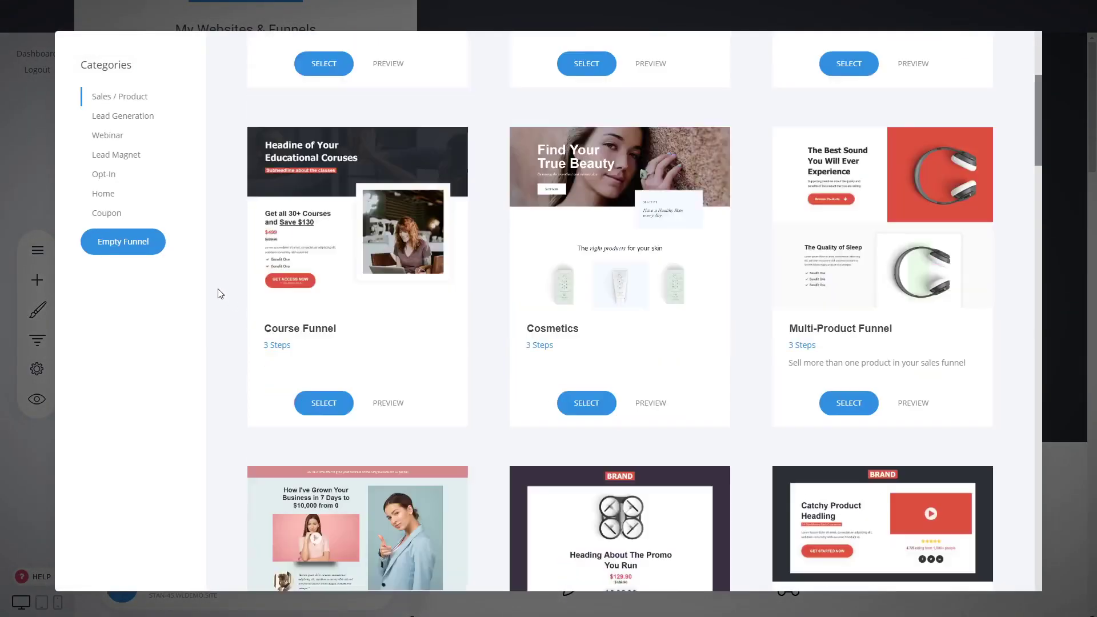
scroll(221, 292, "down", 8)
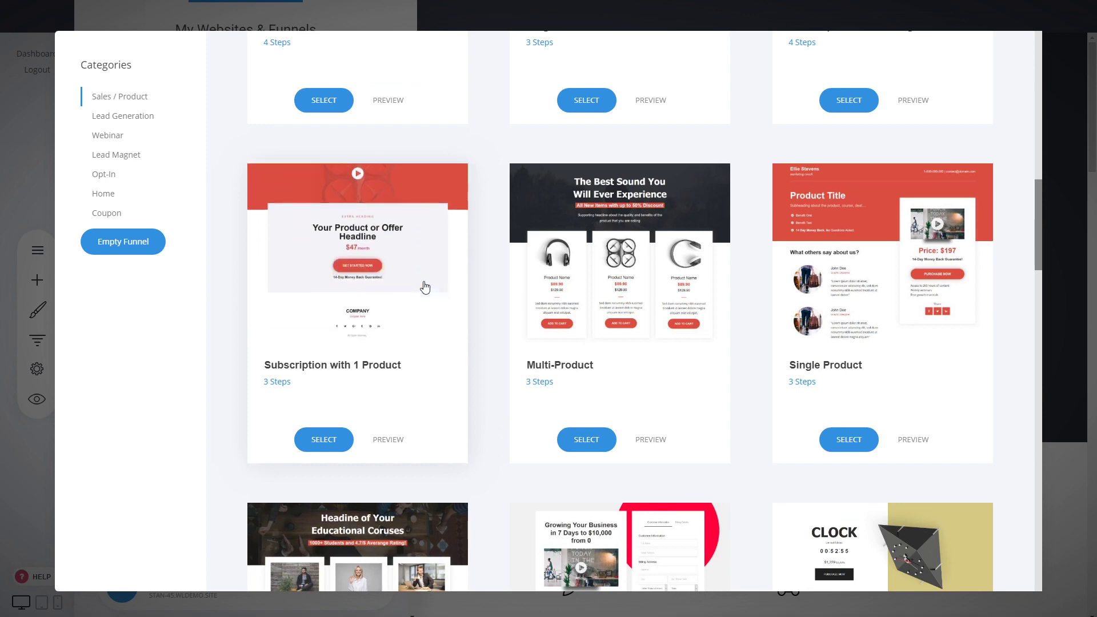
left_click(424, 288)
left_click(511, 147)
type("Sub")
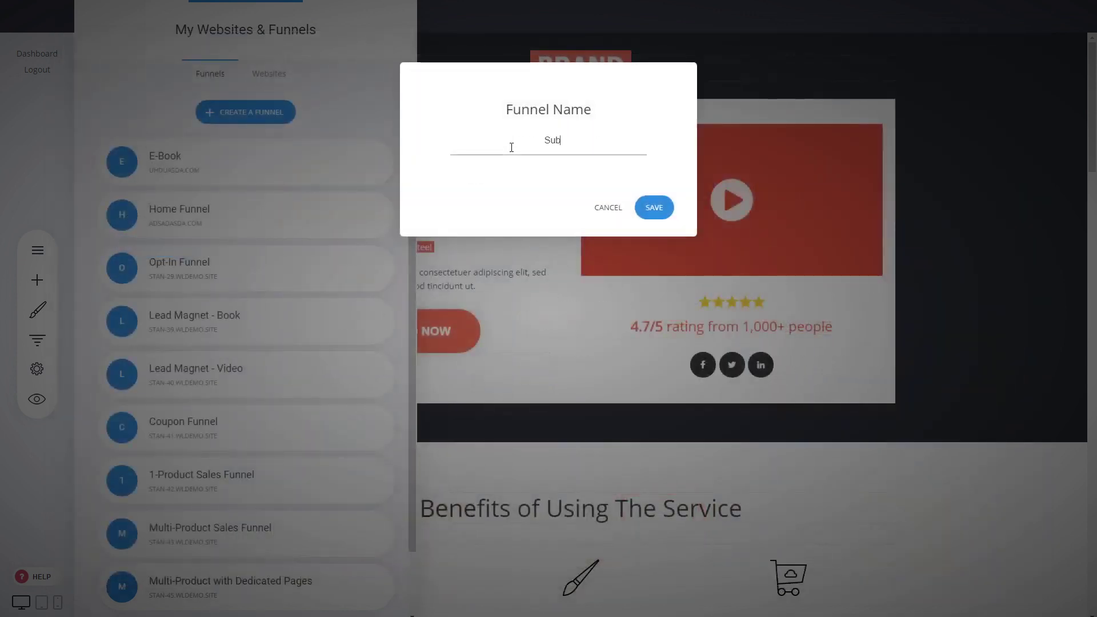
type("scription with 1 Product")
left_click(660, 212)
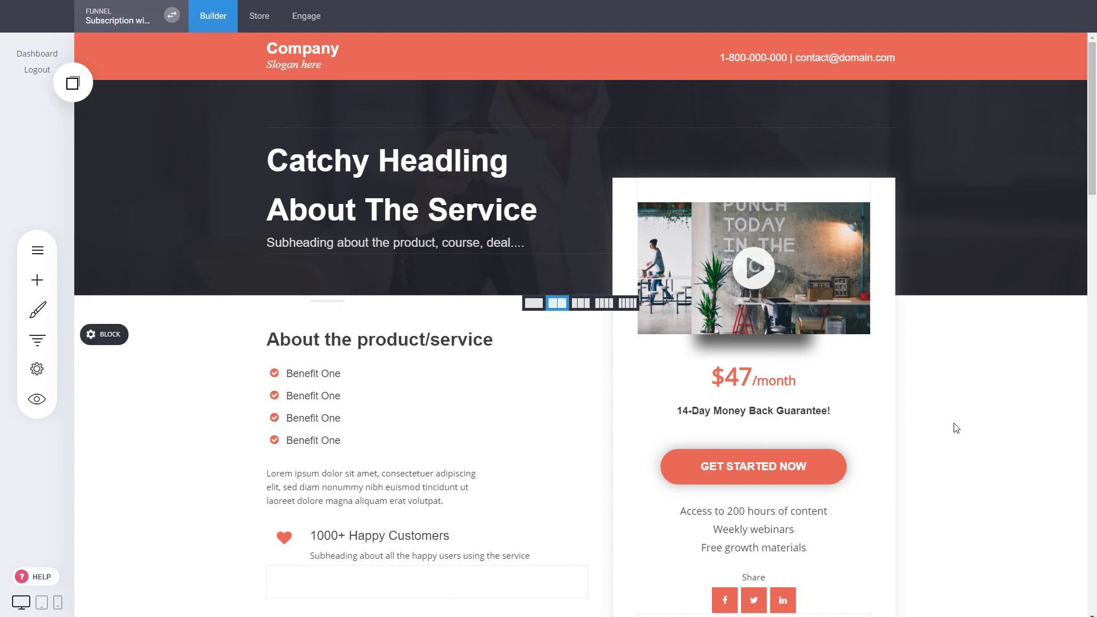
- Scroll through the new landing page, then list the Landing Page, Checkout and Thank You steps
scroll(956, 428, "down", 2)
scroll(526, 490, "up", 2)
scroll(937, 437, "down", 5)
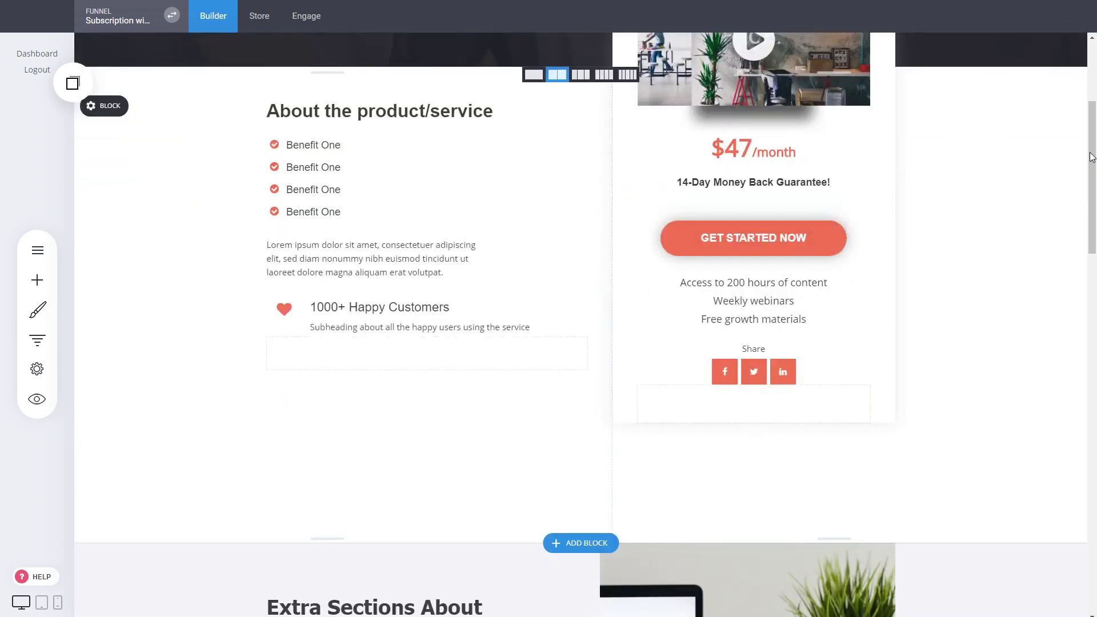
scroll(1095, 150, "down", 6)
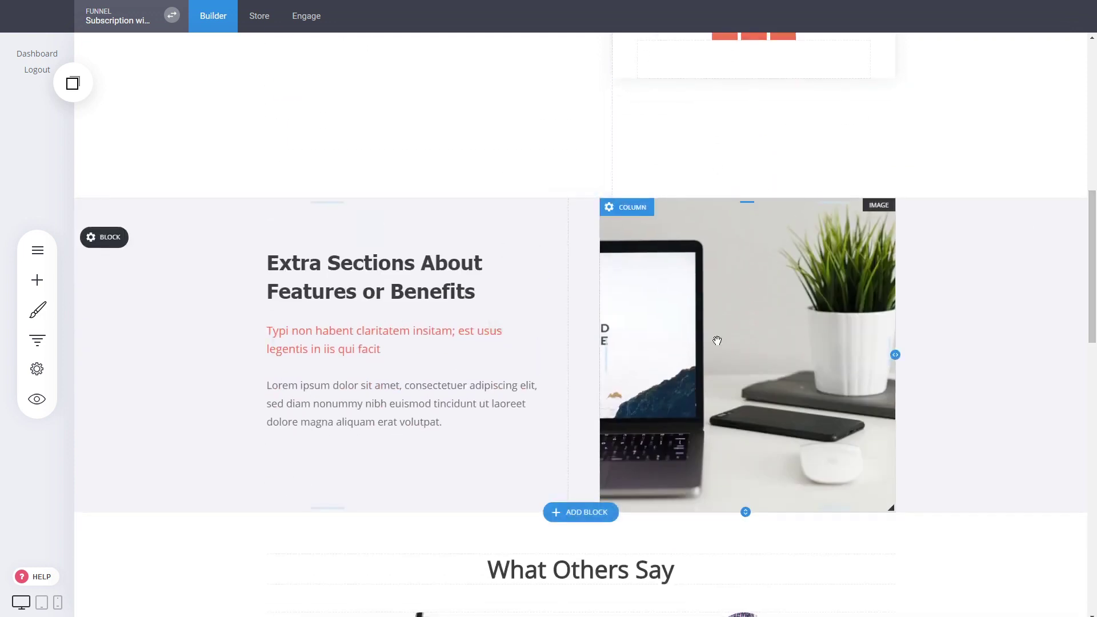
scroll(948, 379, "down", 6)
scroll(766, 372, "down", 5)
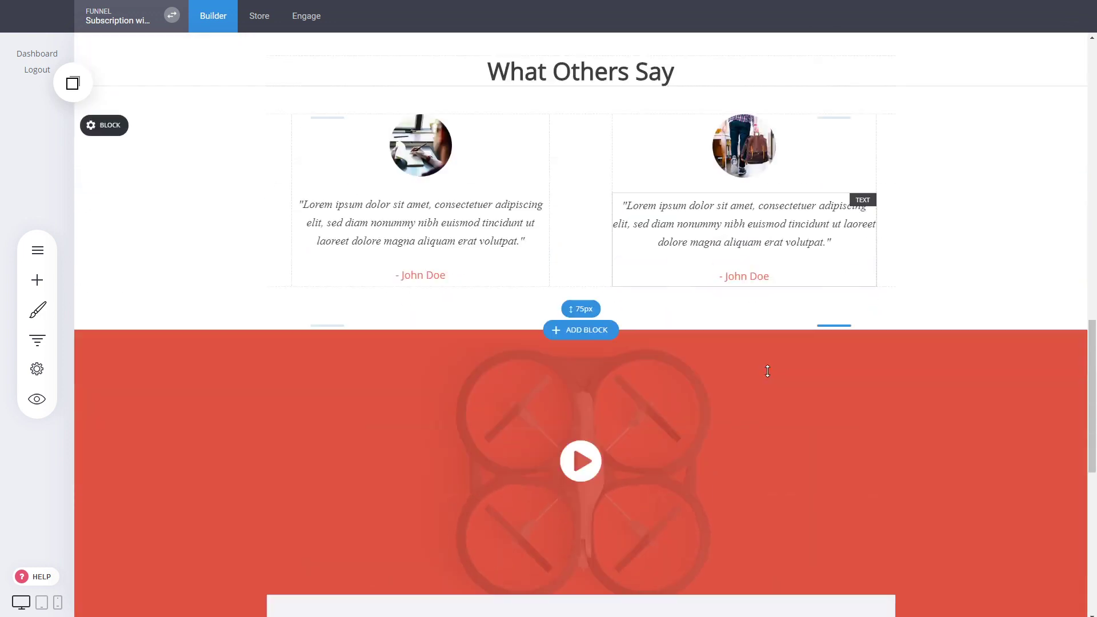
scroll(996, 411, "down", 4)
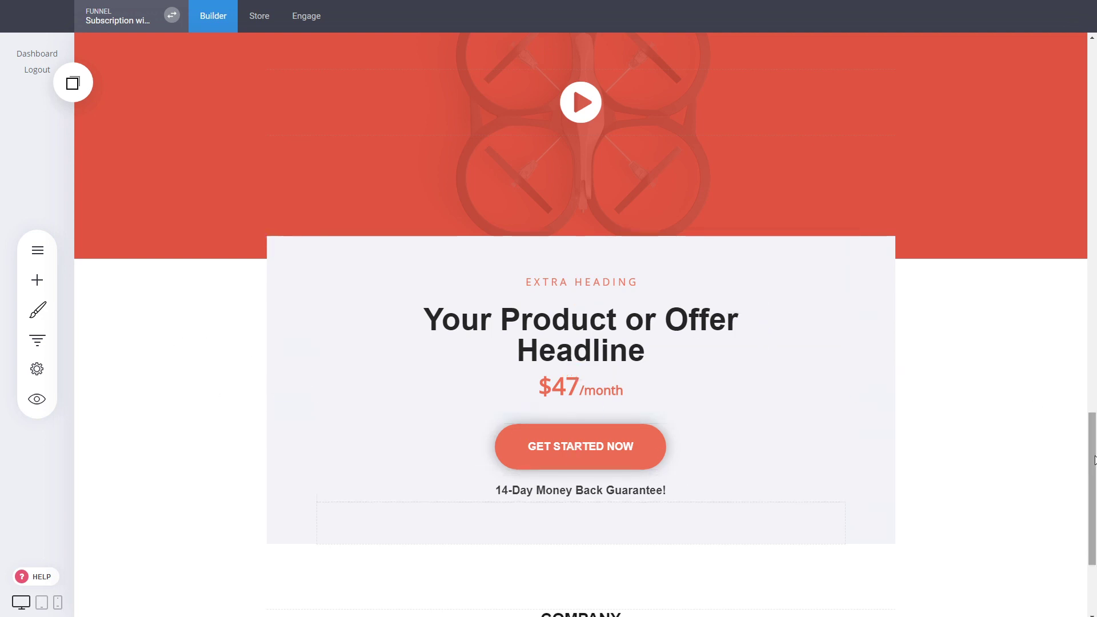
left_click_drag(1094, 443, 1065, 74)
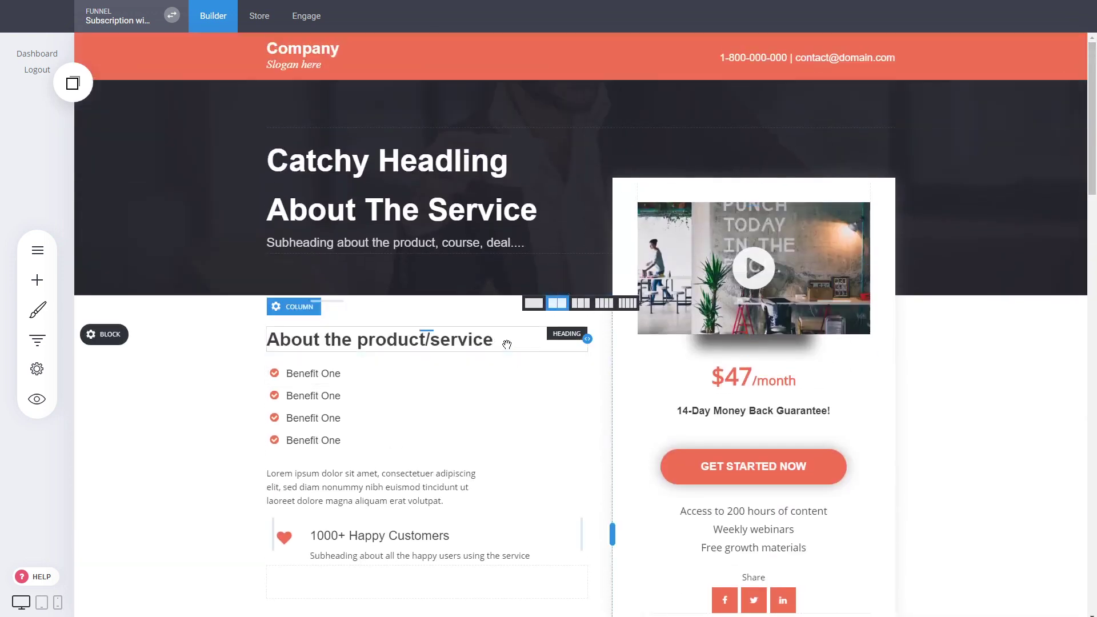
left_click(37, 340)
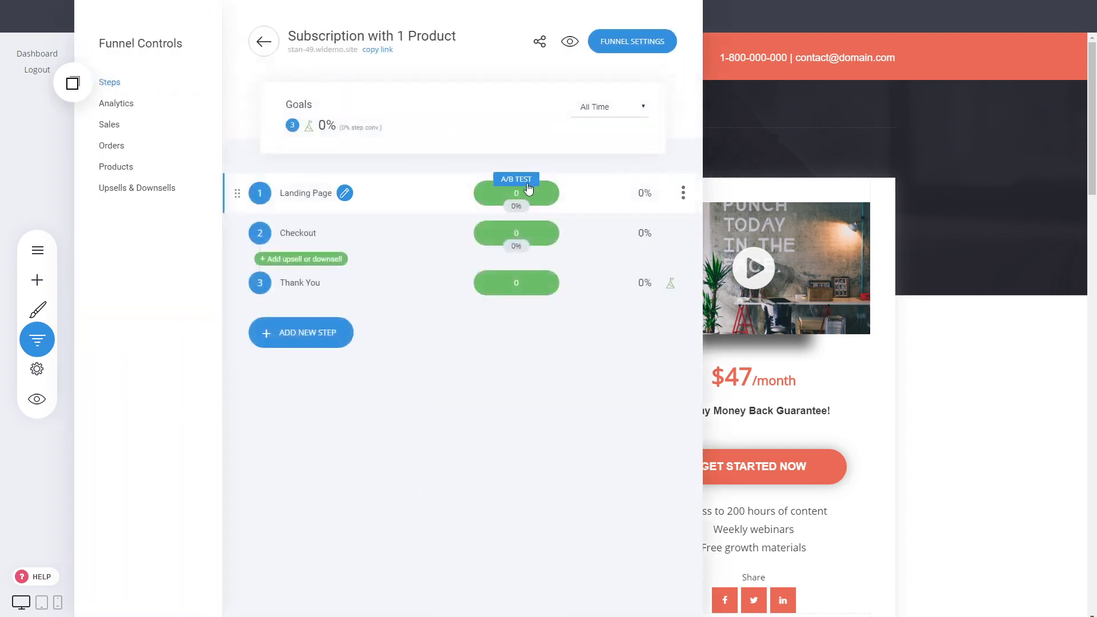
- Open the funnel's Checkout step page for editing
left_click(527, 184)
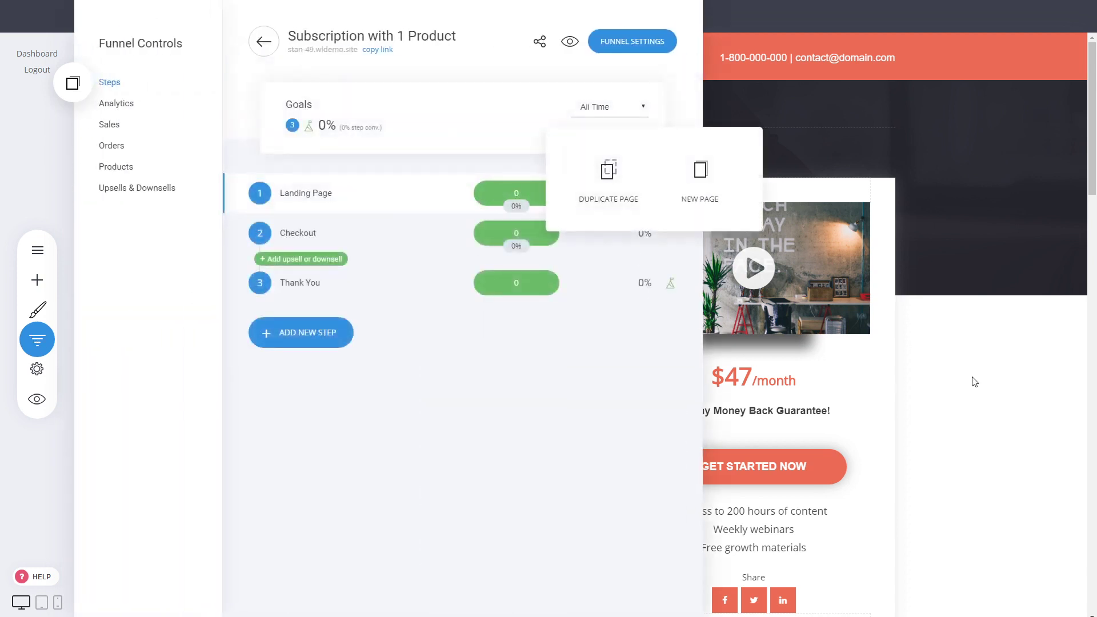
left_click(987, 380)
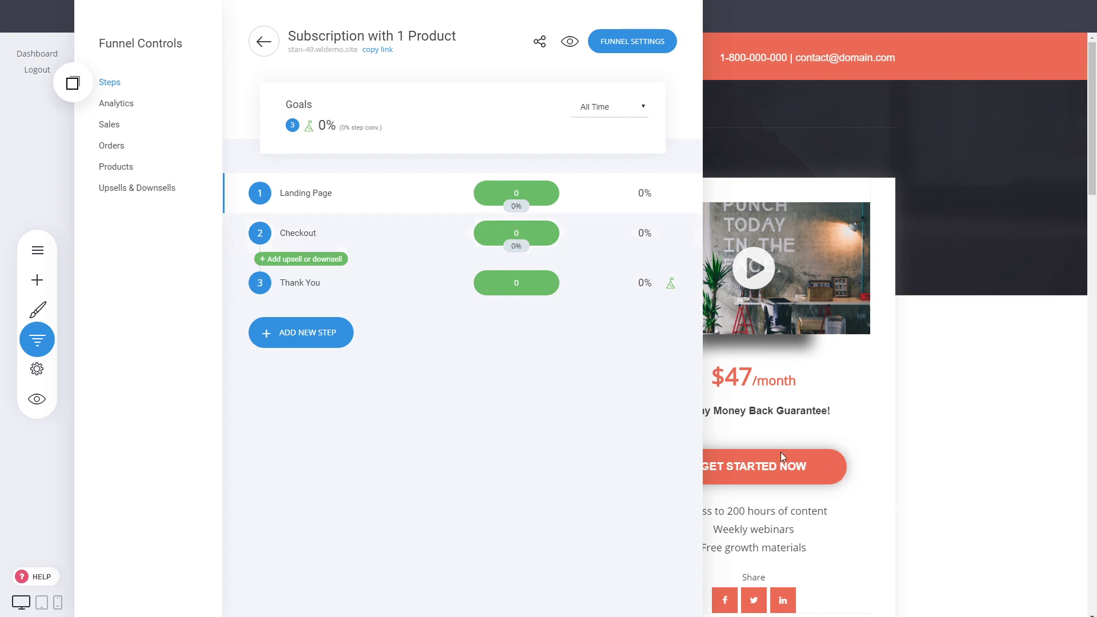
left_click(301, 237)
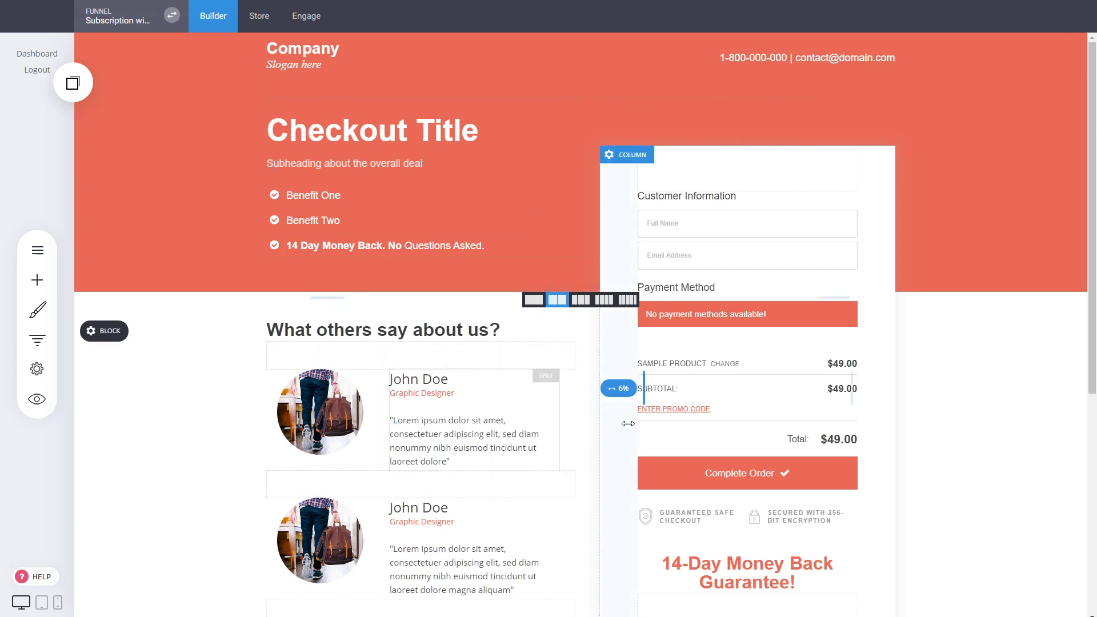
scroll(495, 372, "down", 5)
scroll(925, 437, "up", 5)
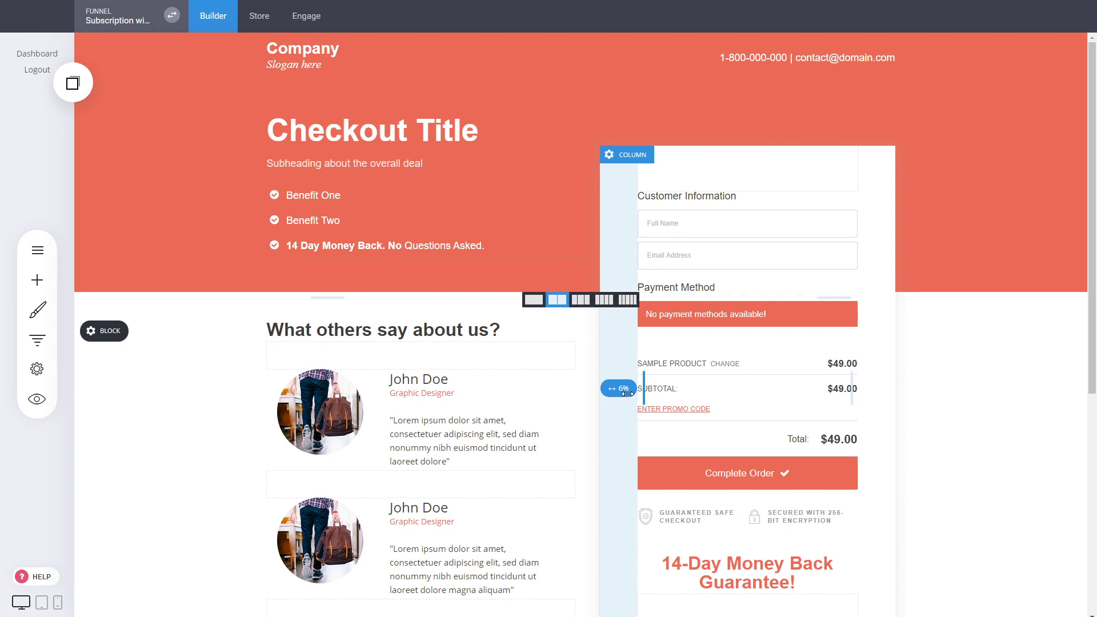
- Review the checkout form's main products, then go to the store awaiting activation
left_click(757, 400)
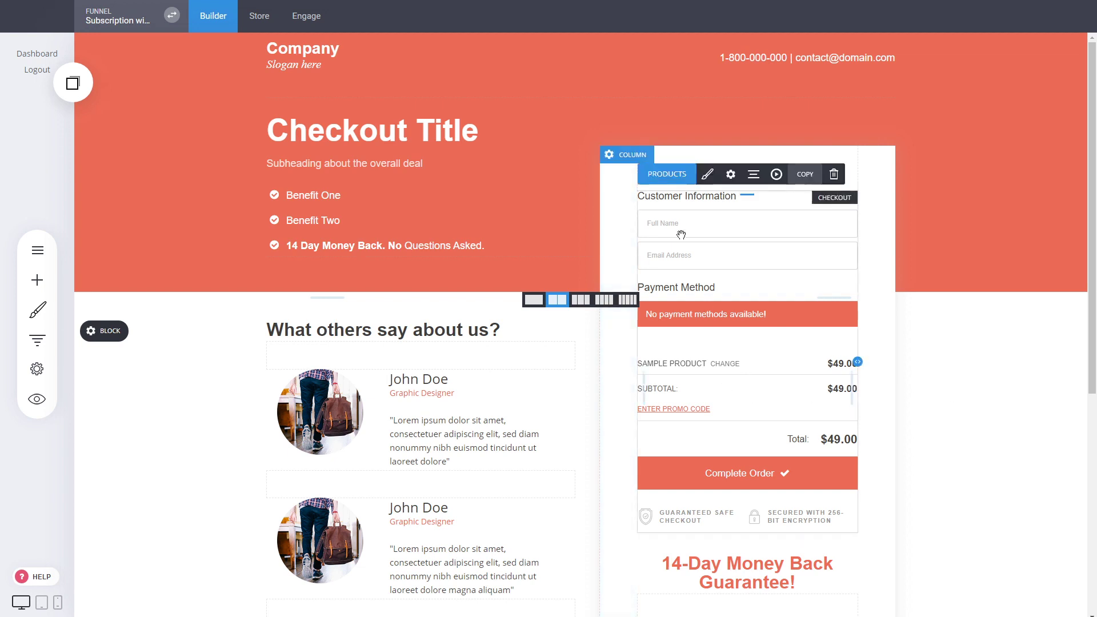
left_click(668, 174)
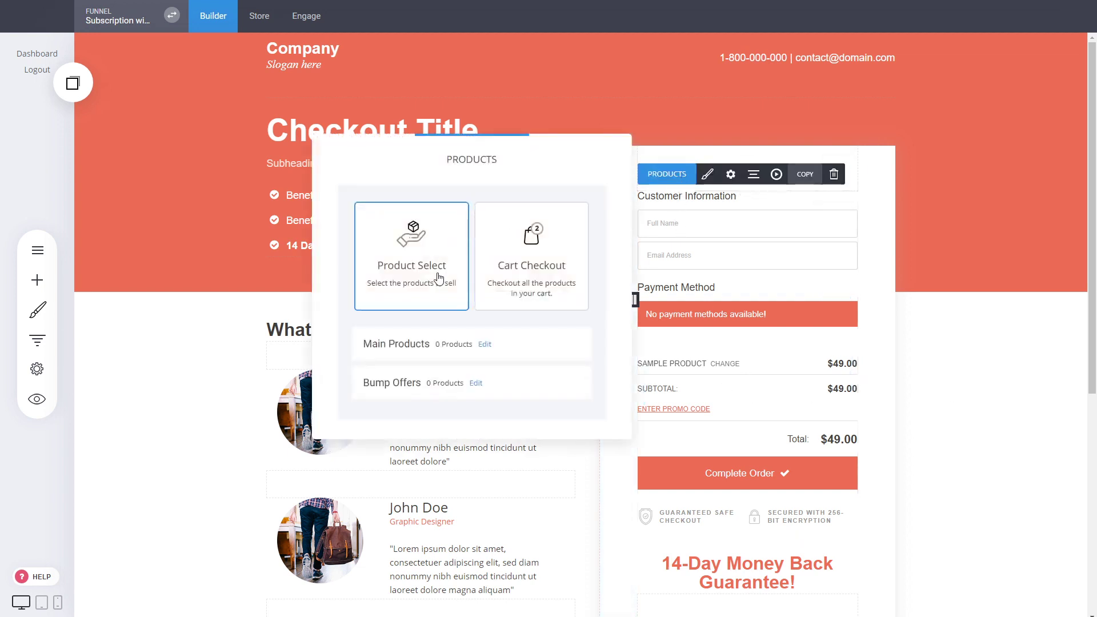
left_click(490, 345)
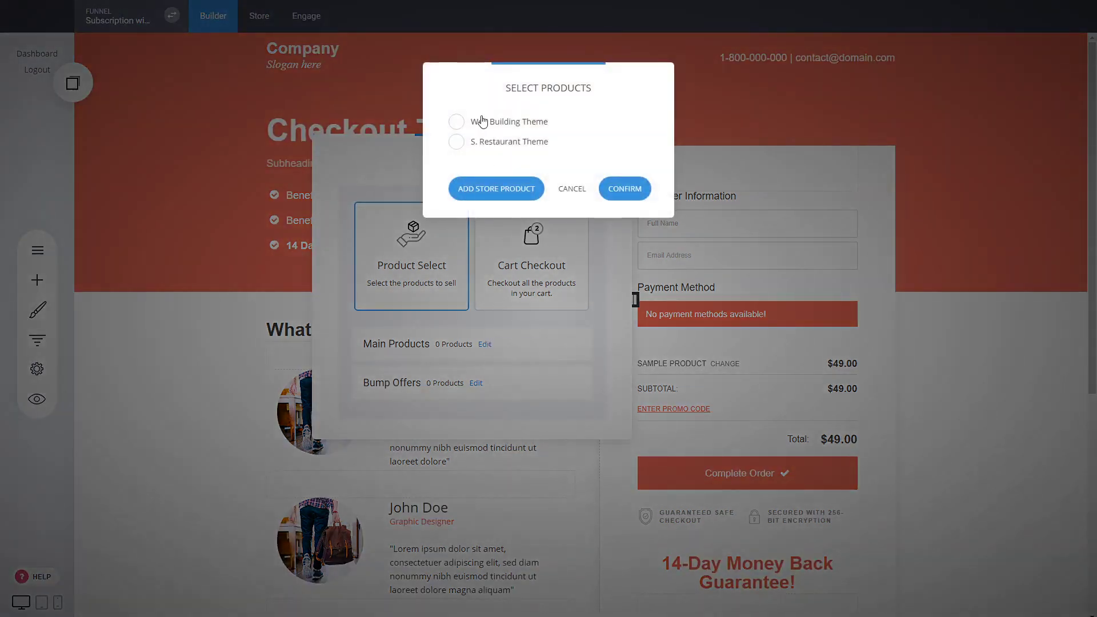
left_click(569, 189)
left_click(294, 103)
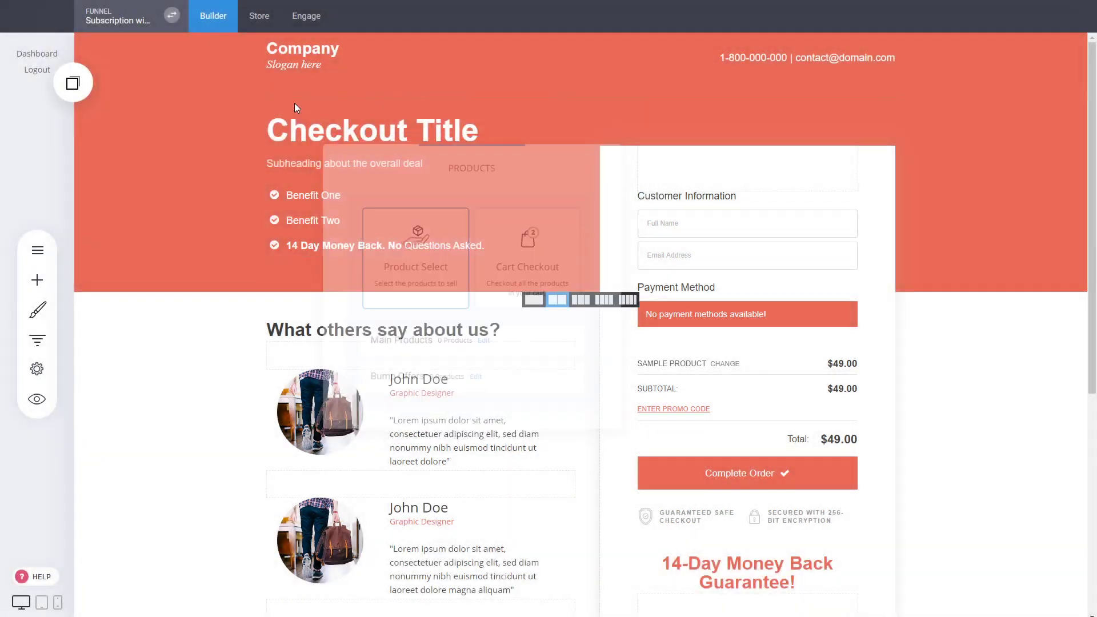
left_click(269, 19)
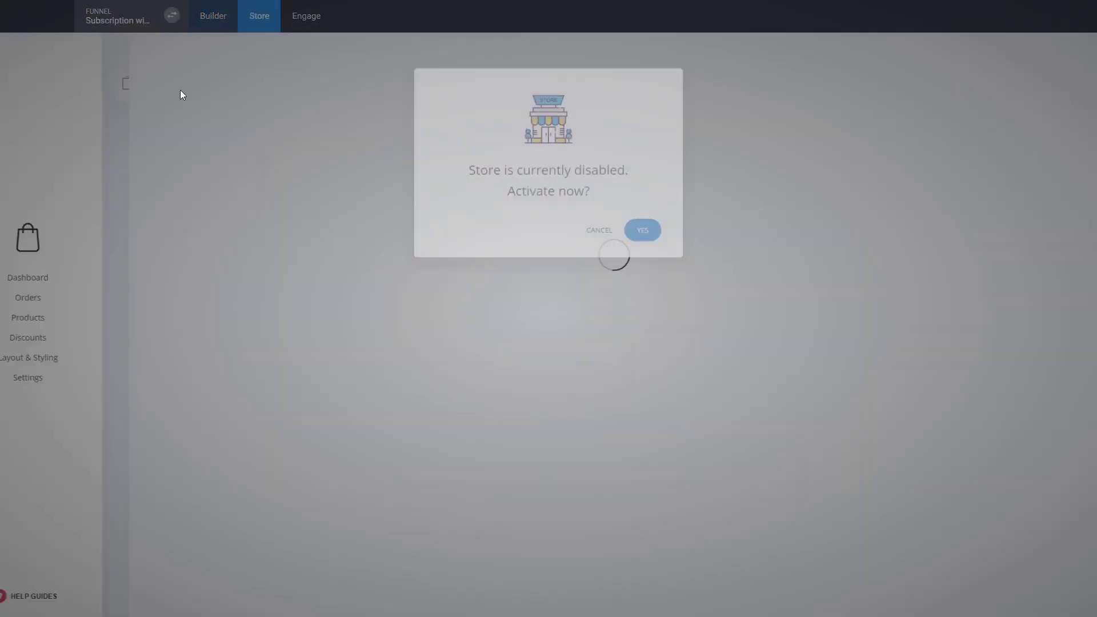
- Activate the funnel's store, start a new service-type product, then return to the page builder
left_click(644, 233)
left_click(81, 317)
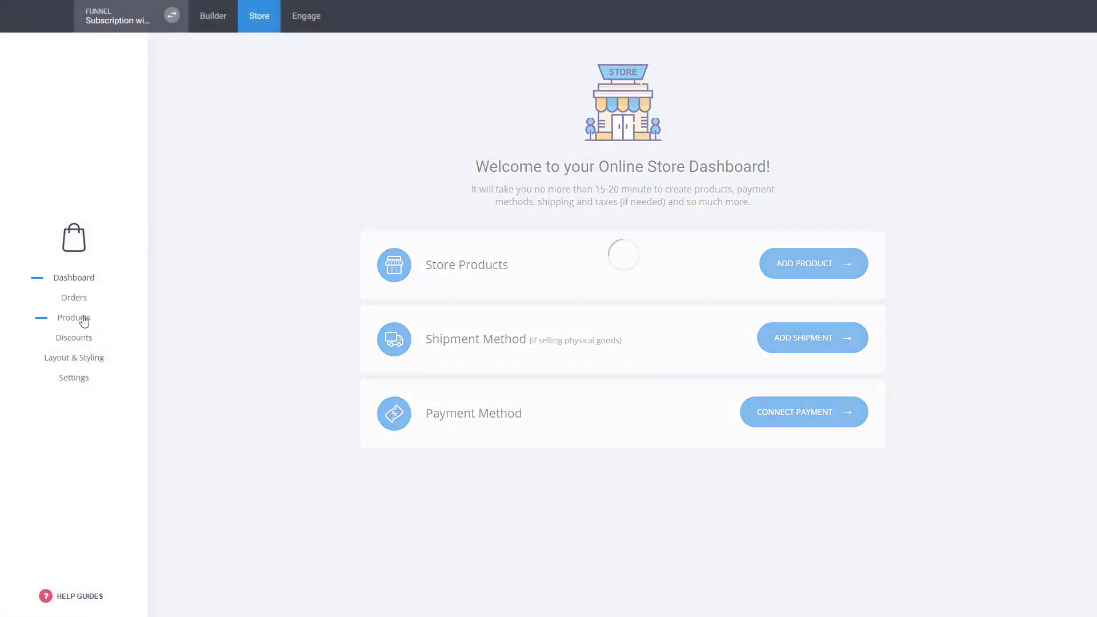
left_click(875, 200)
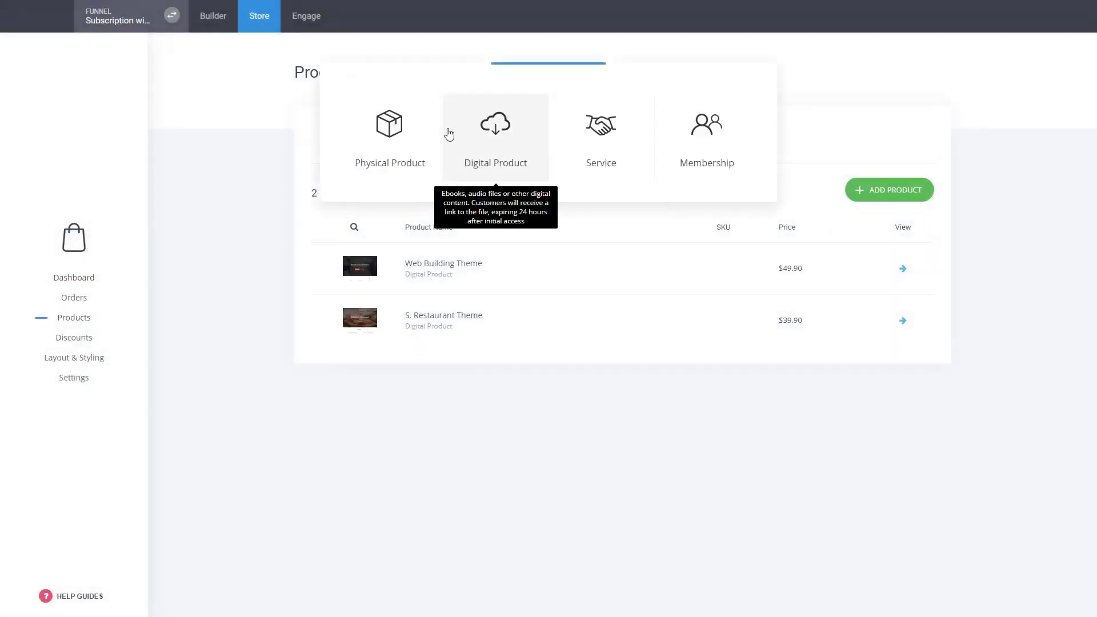
left_click(628, 164)
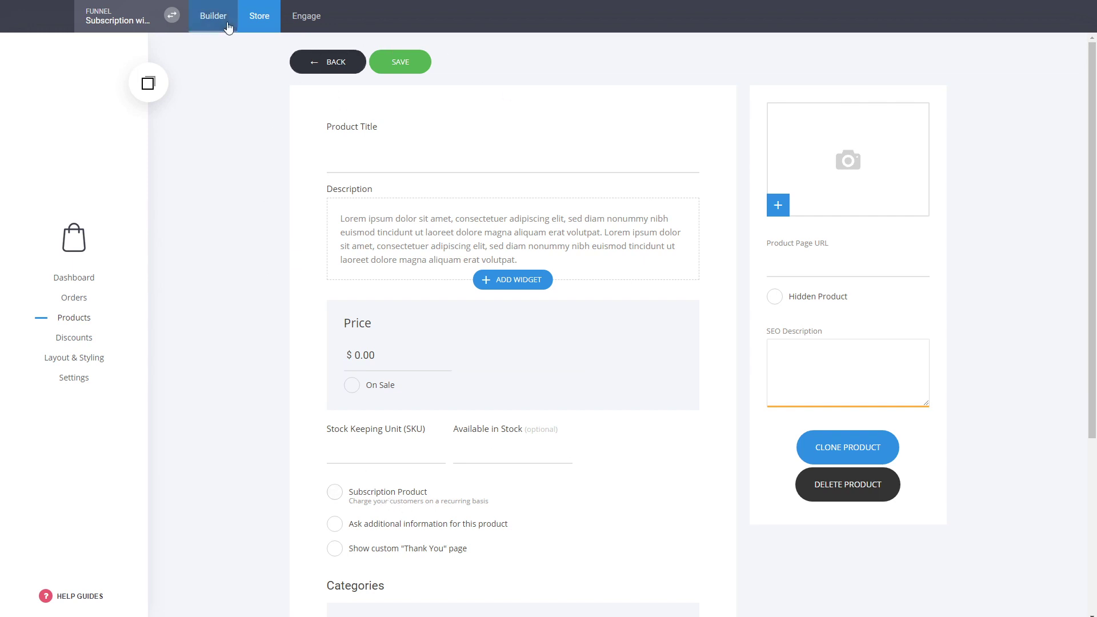
left_click(205, 21)
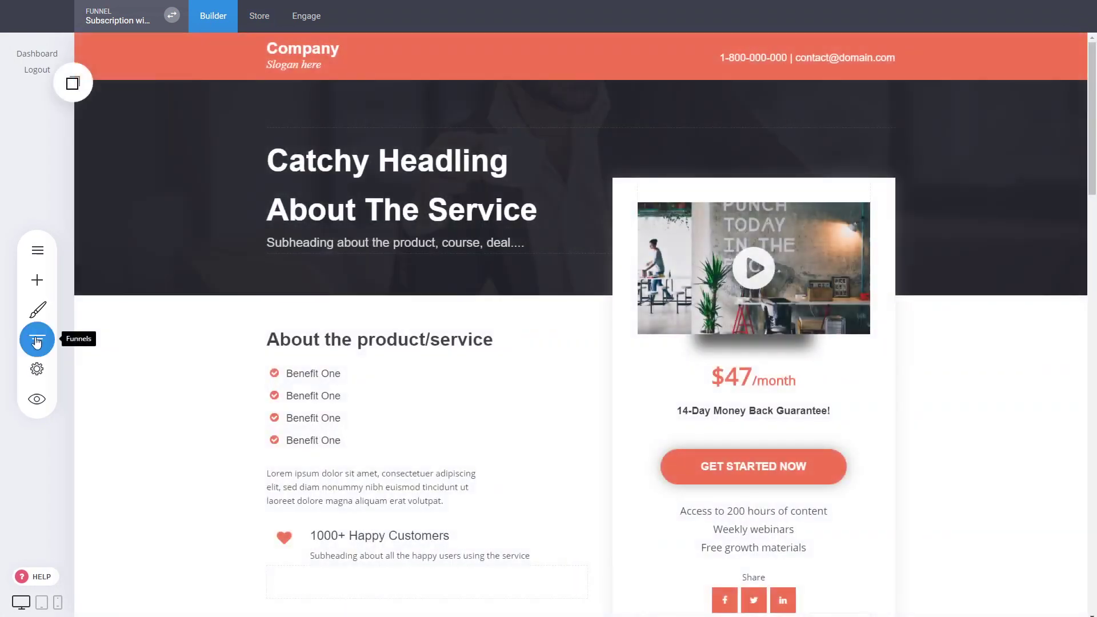
- Set the Checkout page's main product to S. Restaurant Theme
left_click(36, 341)
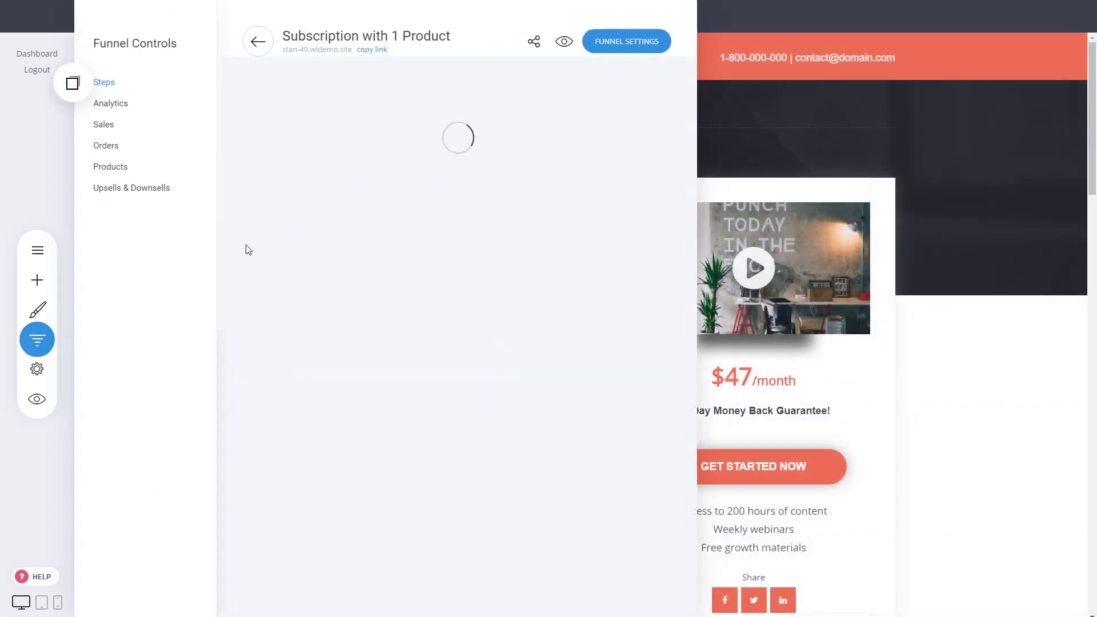
left_click(300, 238)
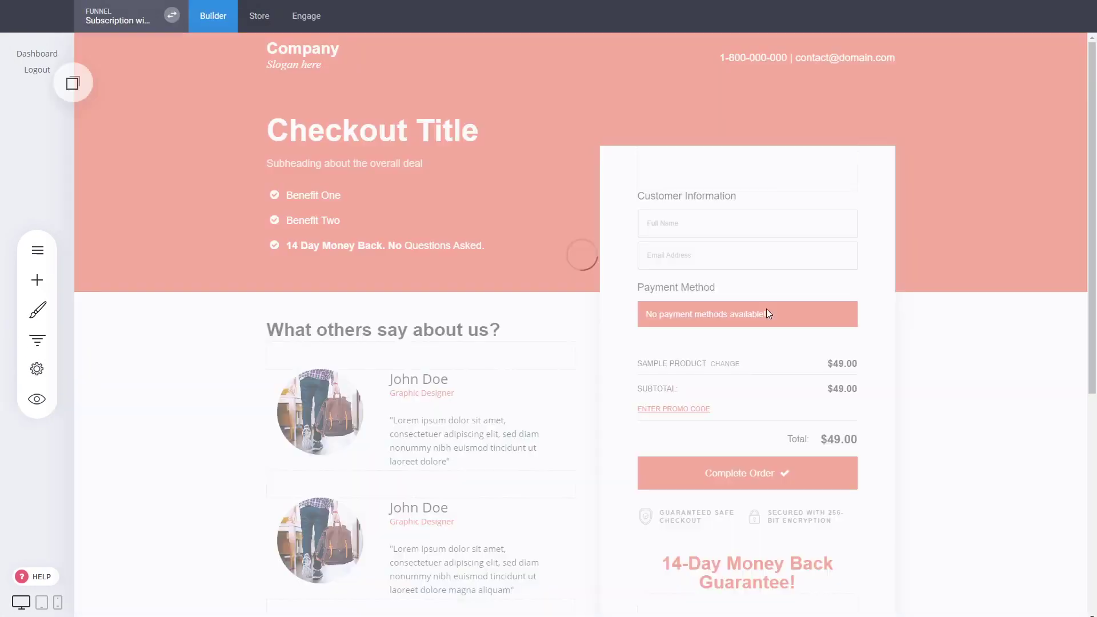
mouse_move(741, 288)
left_click(669, 176)
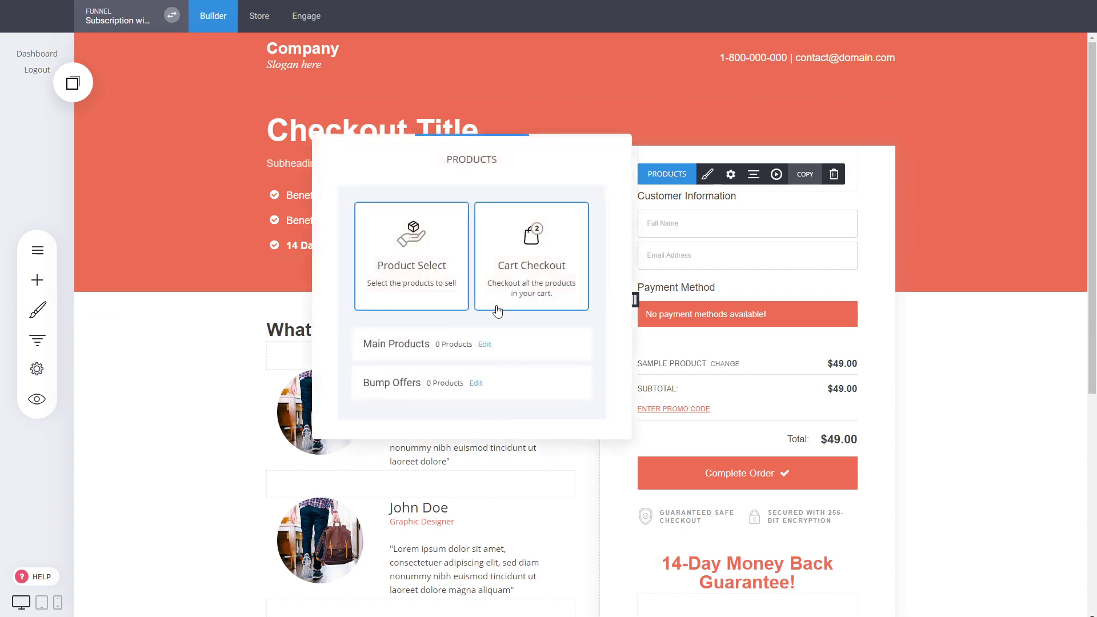
left_click(485, 345)
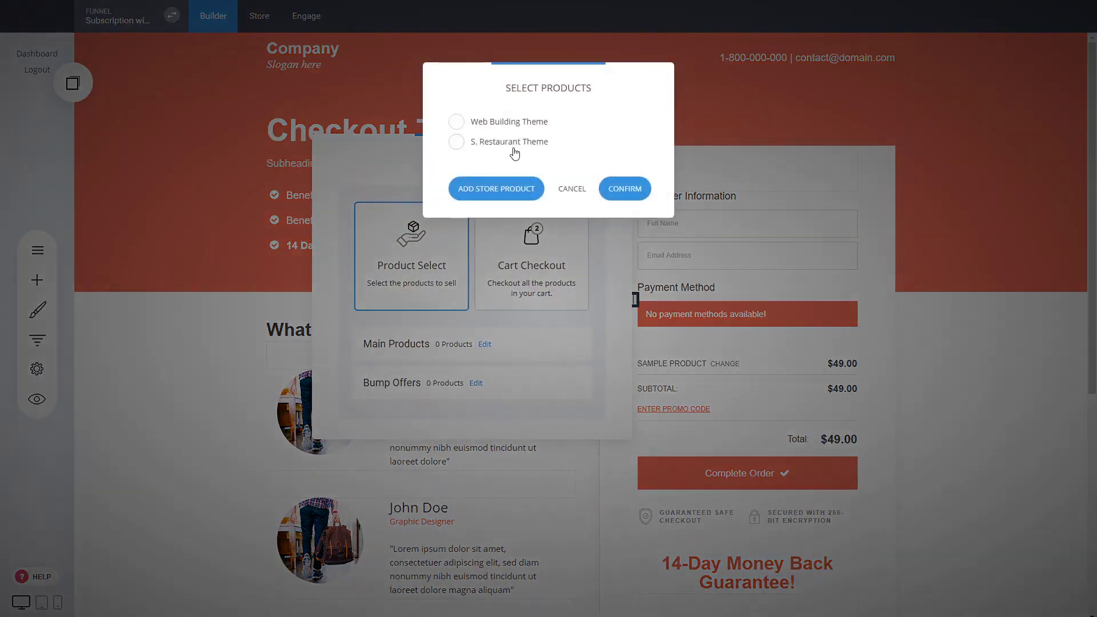
left_click(474, 142)
left_click(624, 187)
left_click(633, 160)
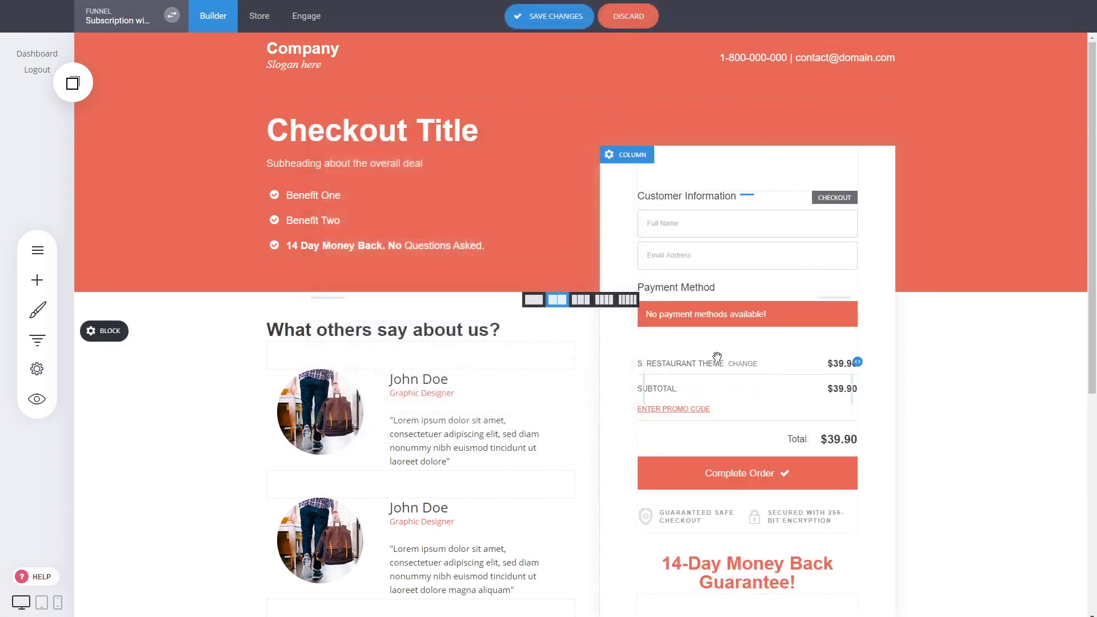
- Check the $39.90 order total and save the Checkout page
scroll(926, 429, "down", 3)
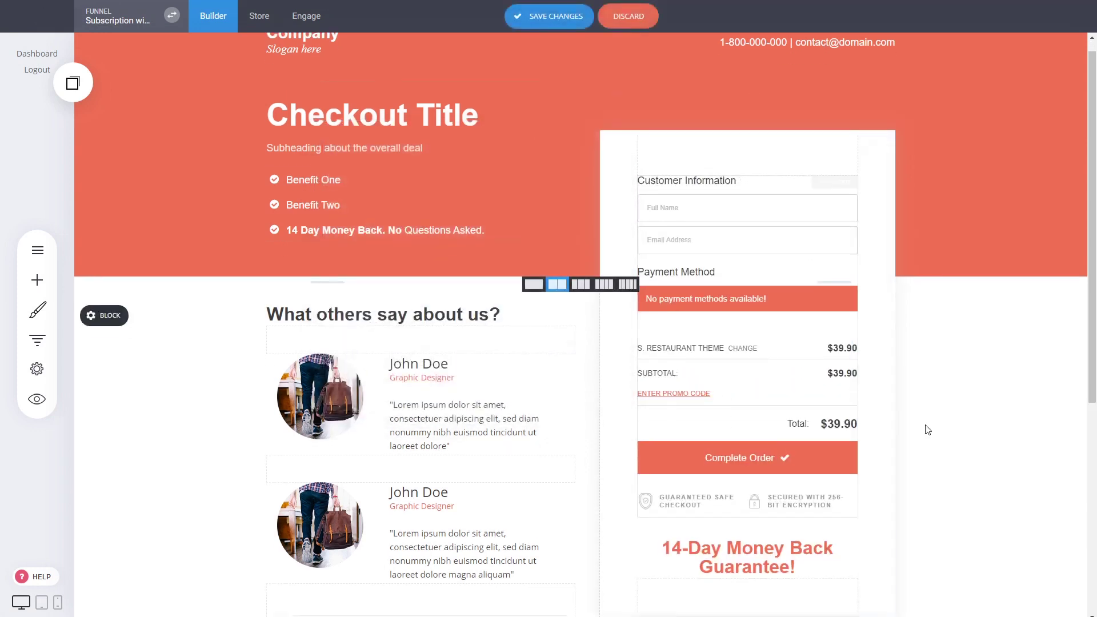
scroll(926, 429, "up", 3)
left_click(549, 16)
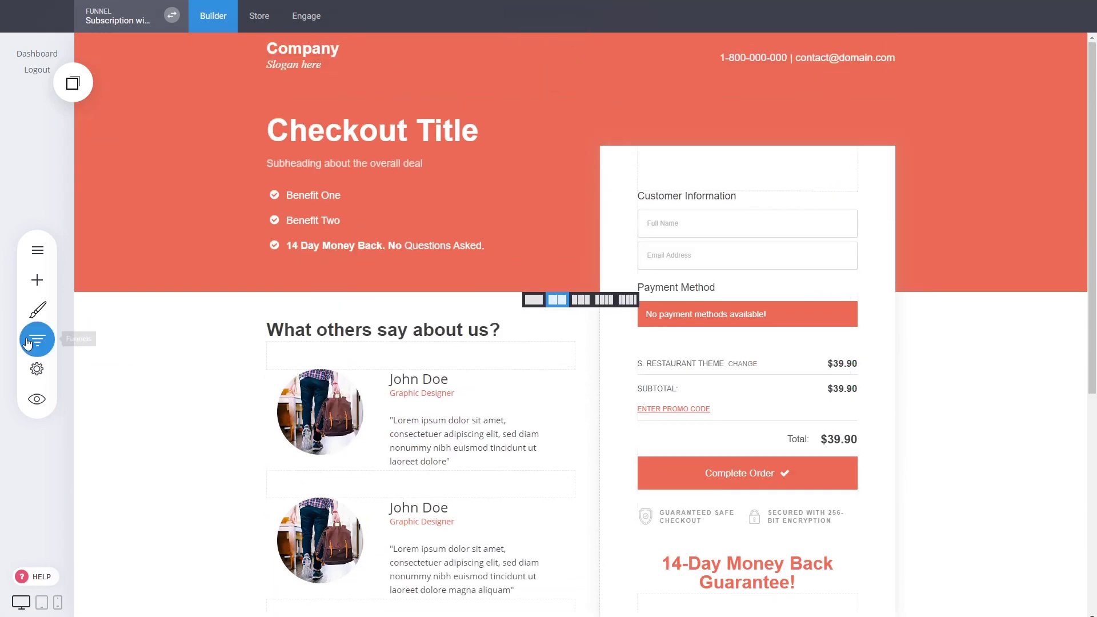
- Review the Landing Page, then open the 'Thank You For Your Order!' page in the editor
left_click(37, 340)
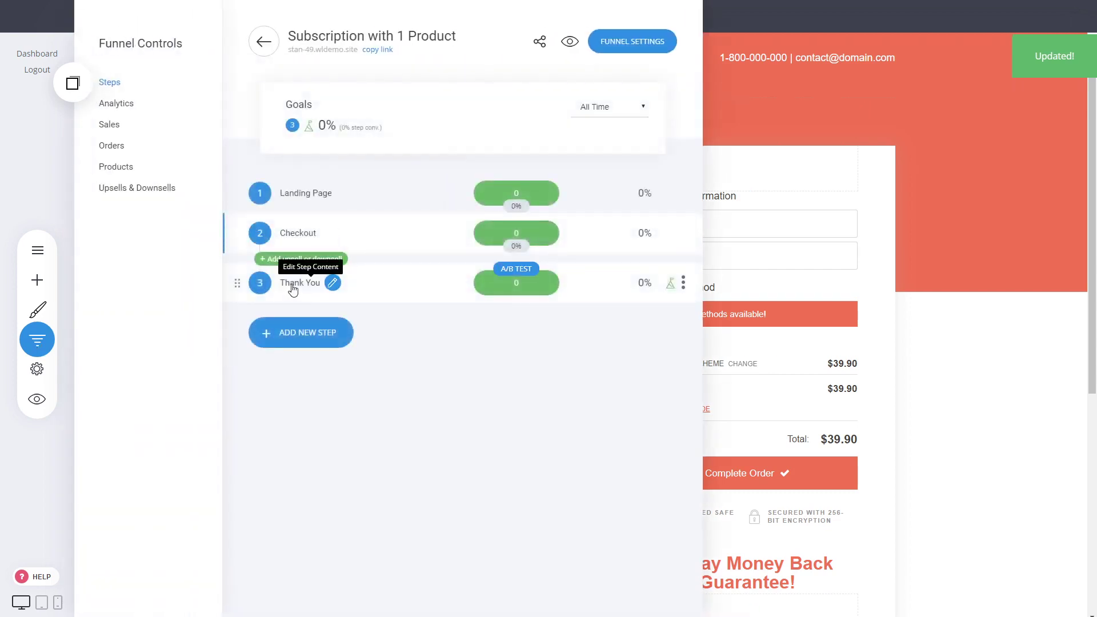
left_click(292, 286)
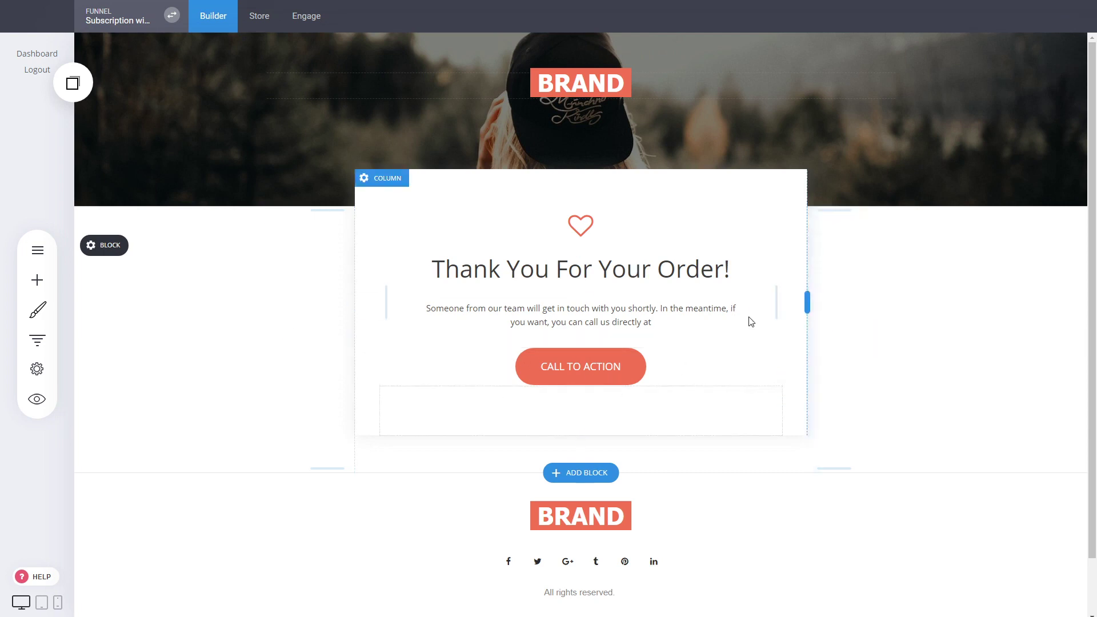
left_click(37, 340)
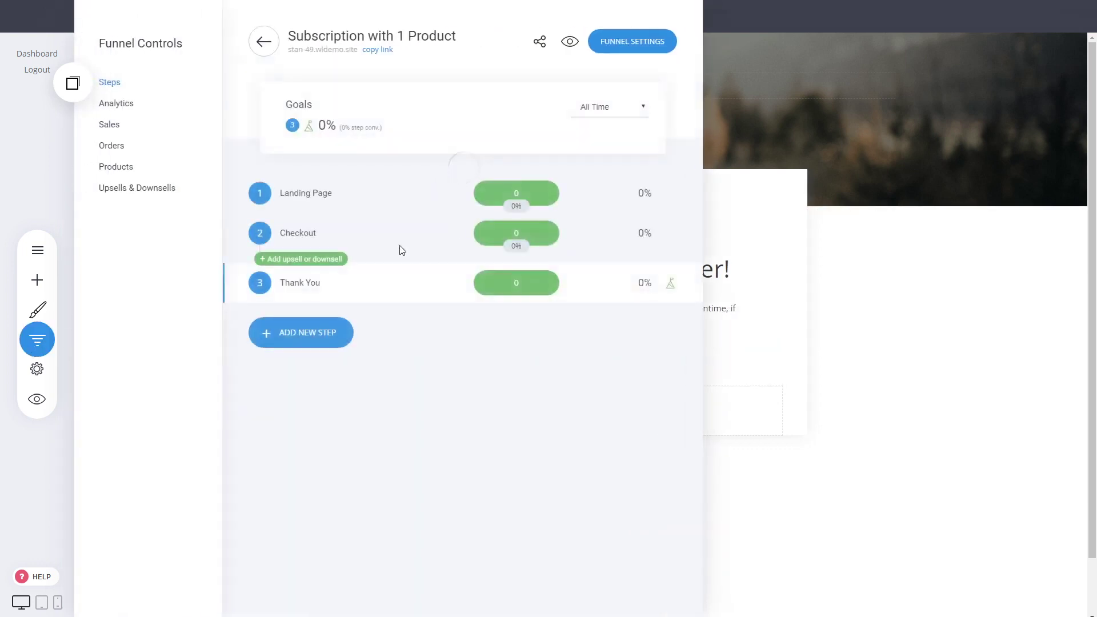
left_click(309, 194)
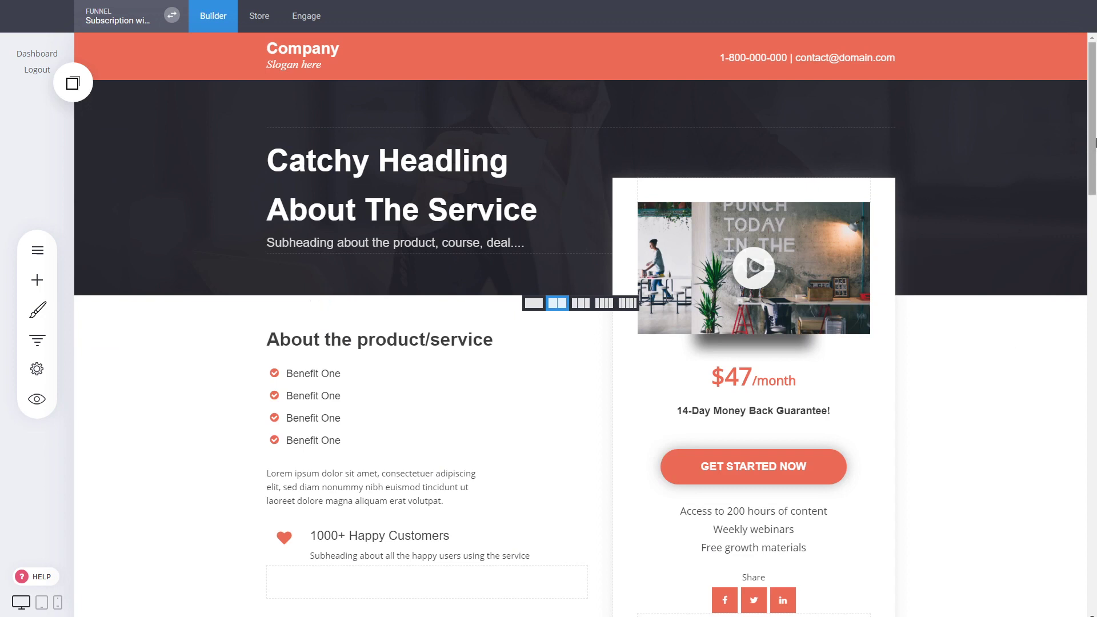
scroll(1094, 171, "down", 1)
scroll(1094, 171, "down", 6)
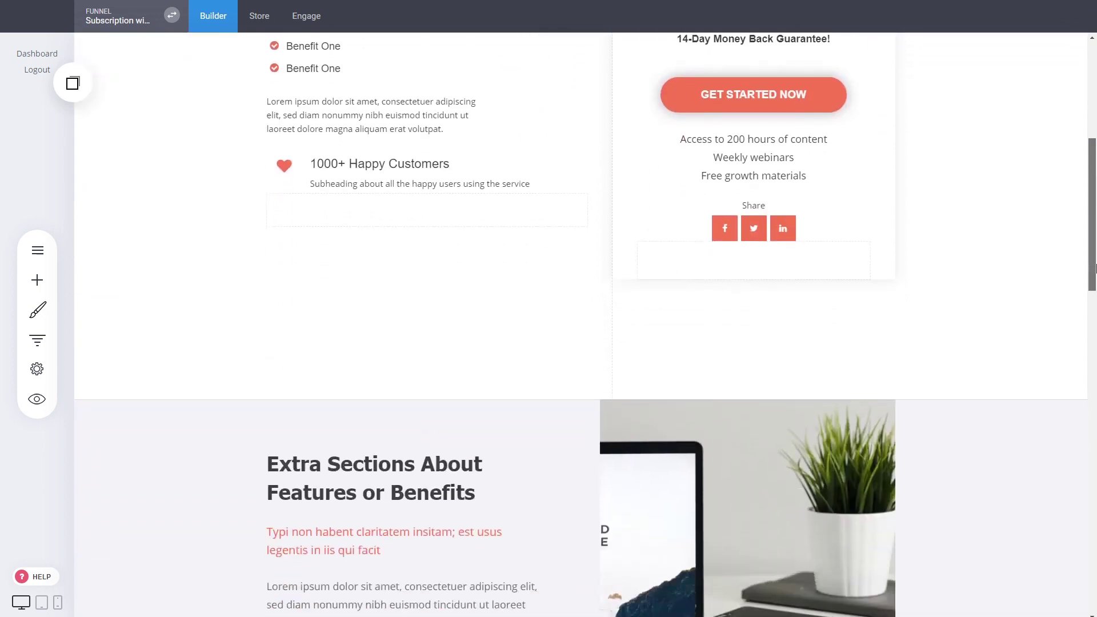
scroll(1082, 194, "up", 6)
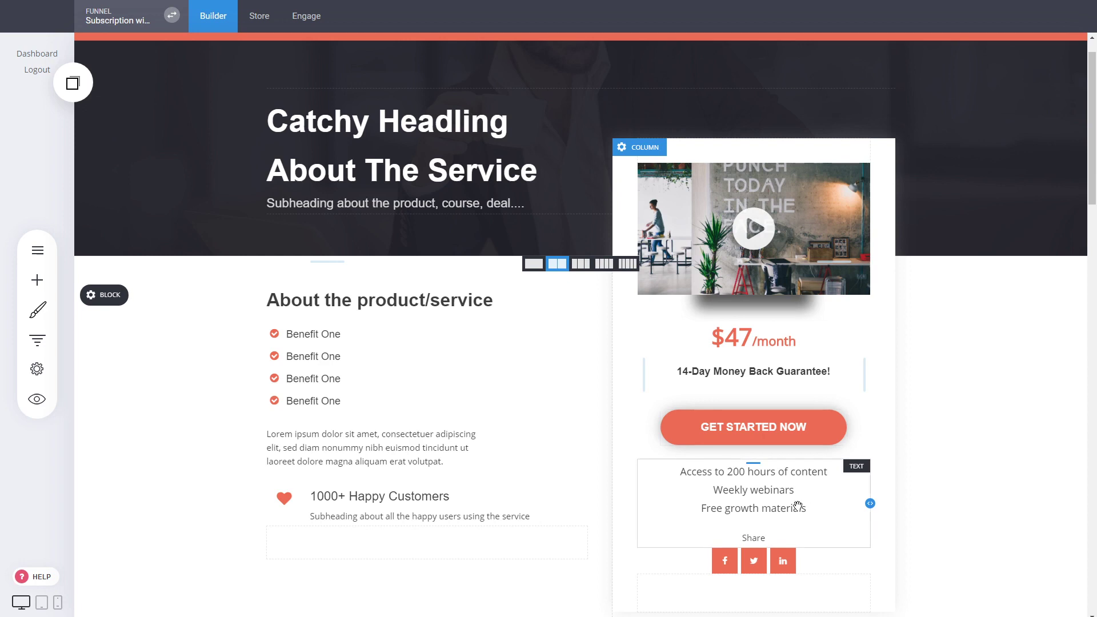
left_click(37, 340)
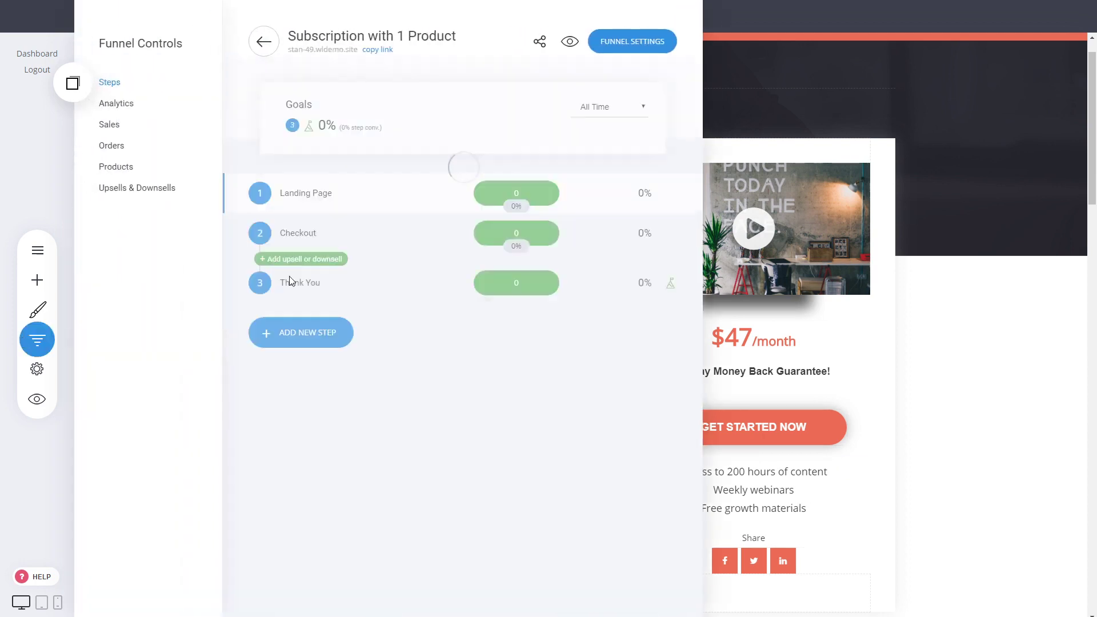
left_click(316, 284)
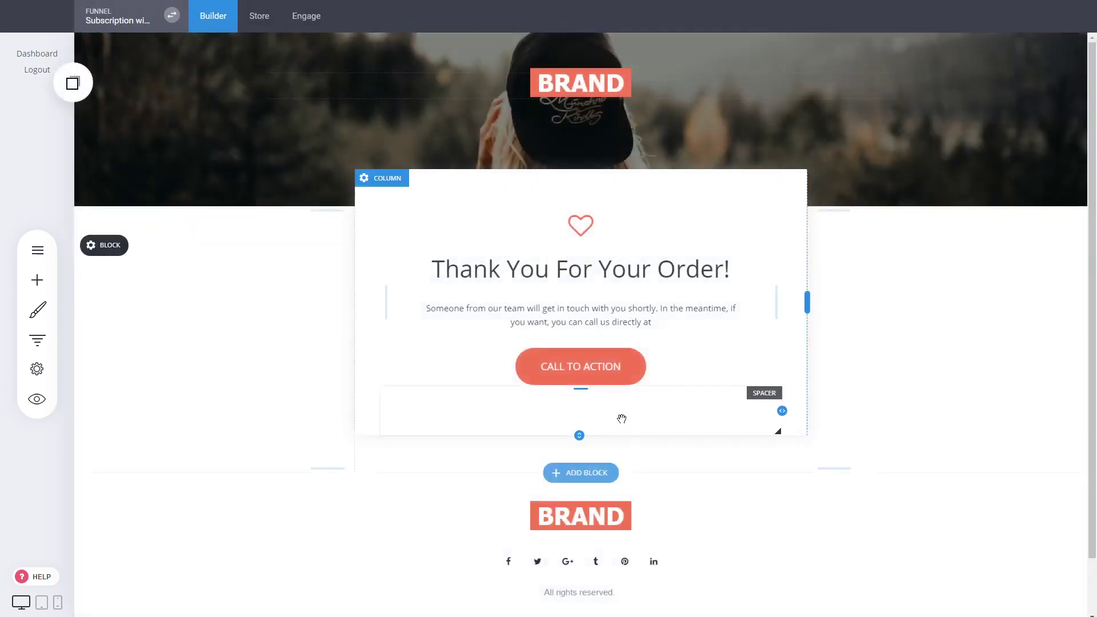
left_click(644, 321)
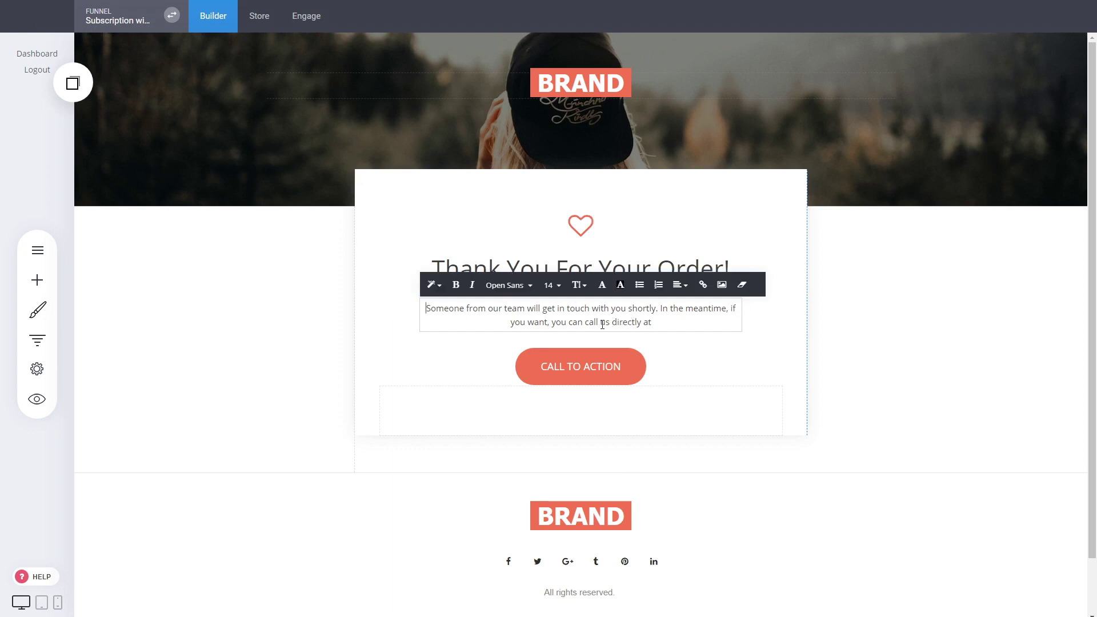
double_click(624, 324)
left_click(704, 284)
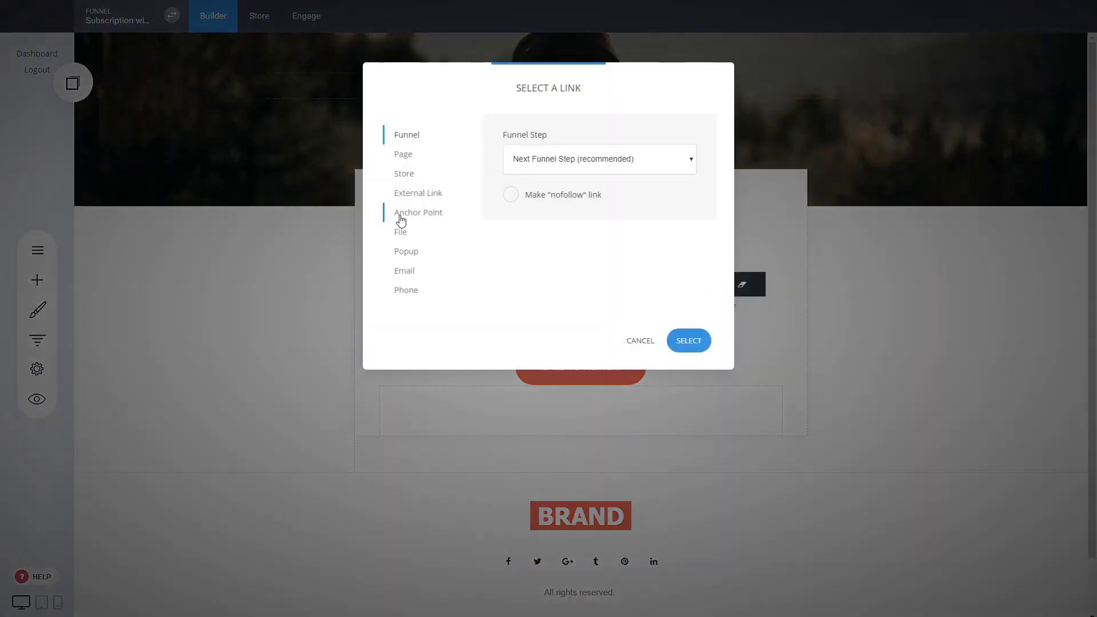
left_click(416, 200)
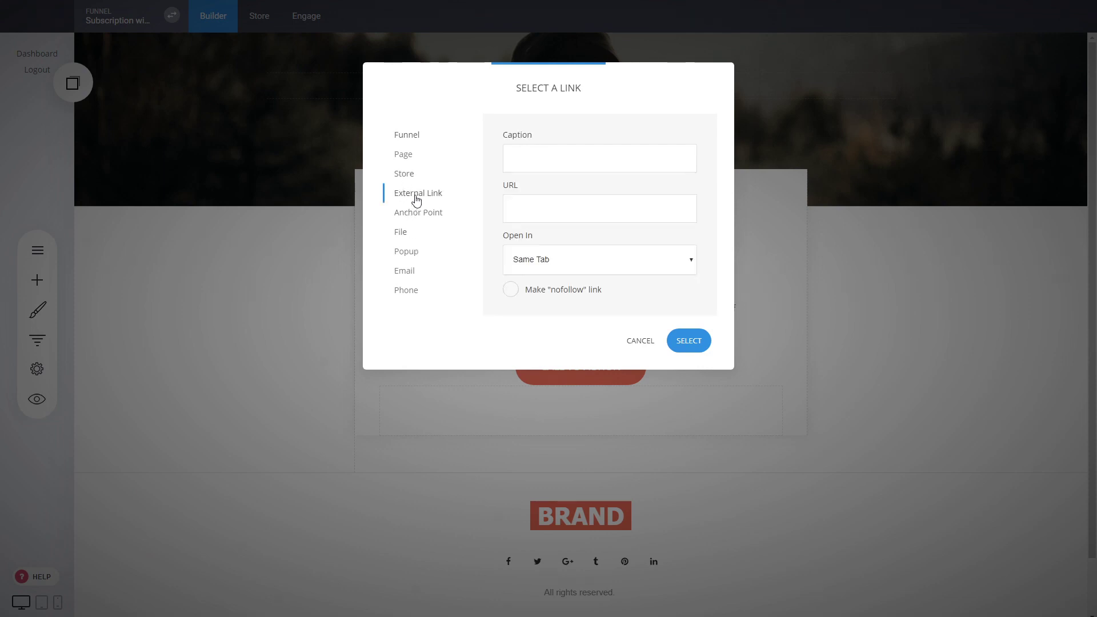
left_click(562, 210)
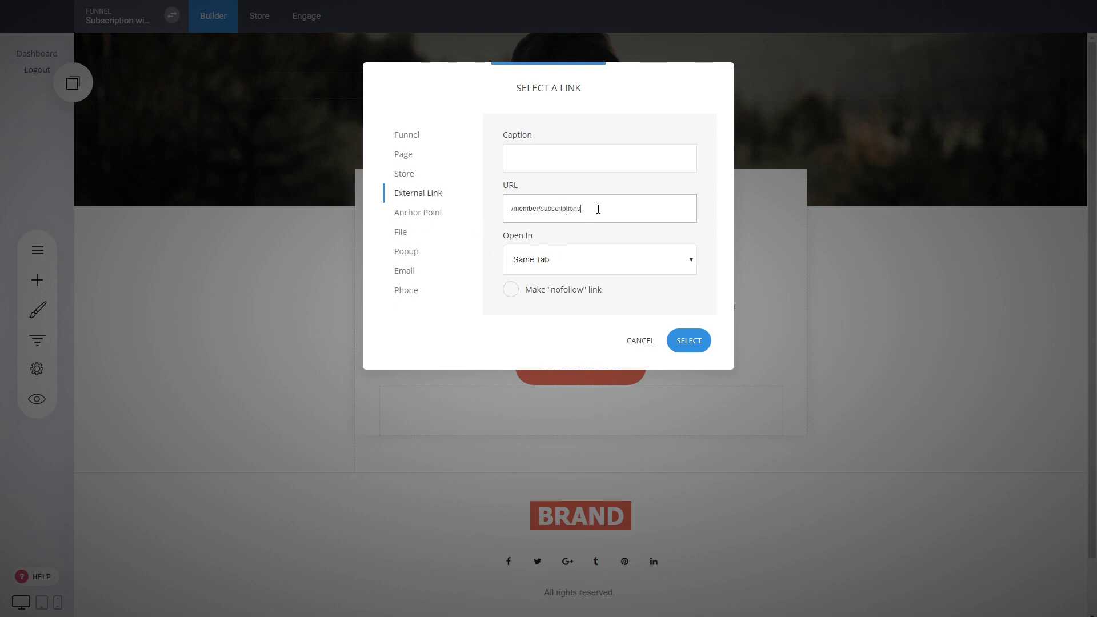
left_click_drag(598, 209, 505, 206)
double_click(603, 214)
left_click(641, 341)
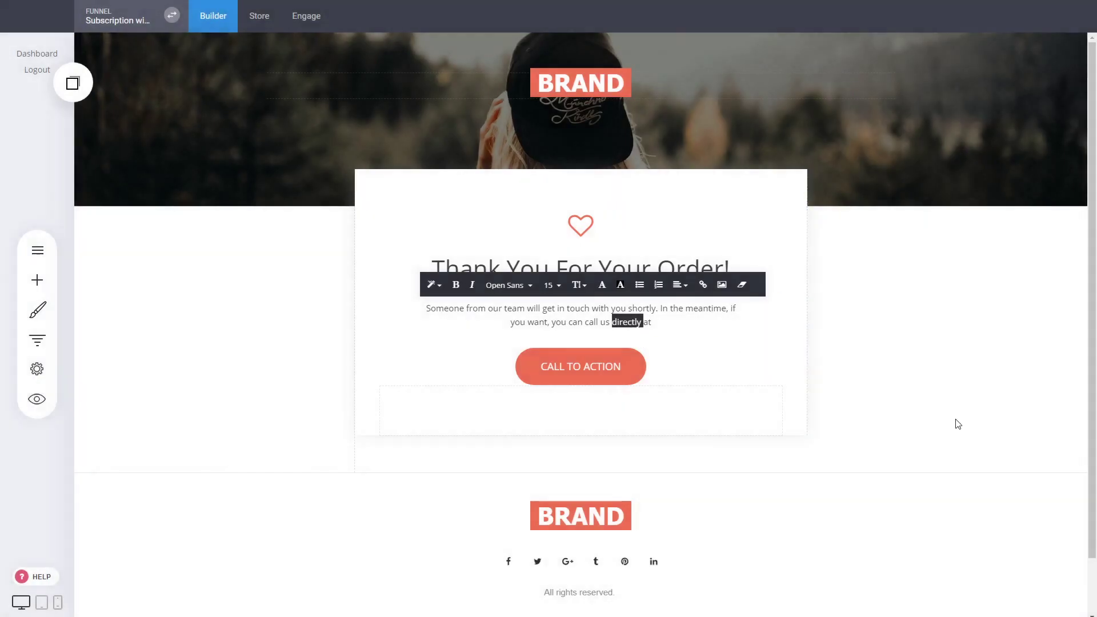
left_click(943, 336)
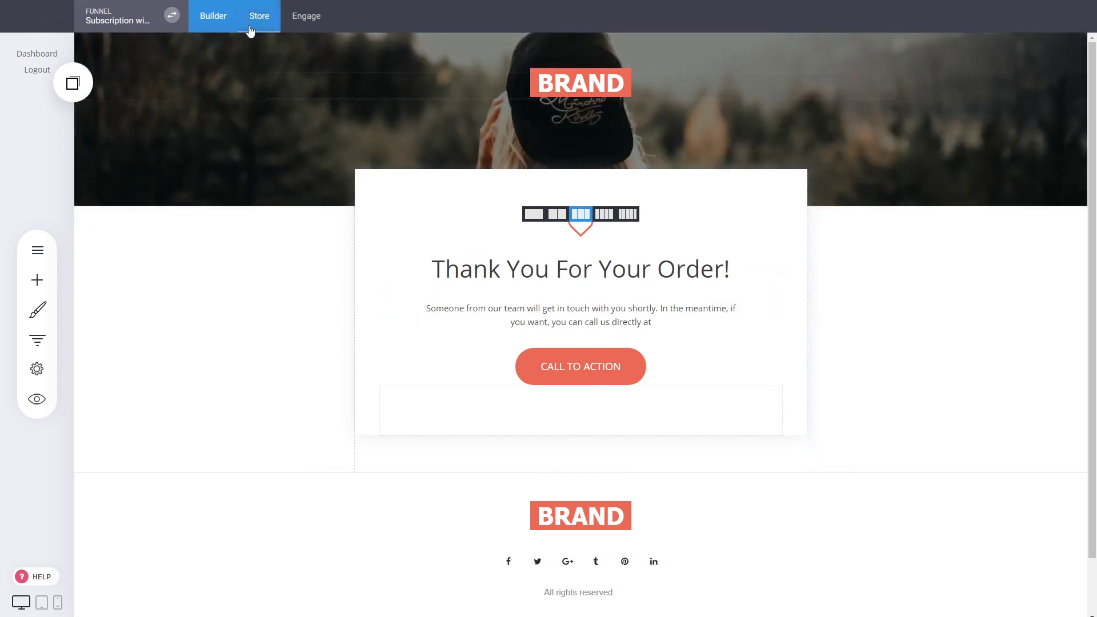
left_click(171, 15)
scroll(240, 293, "down", 3)
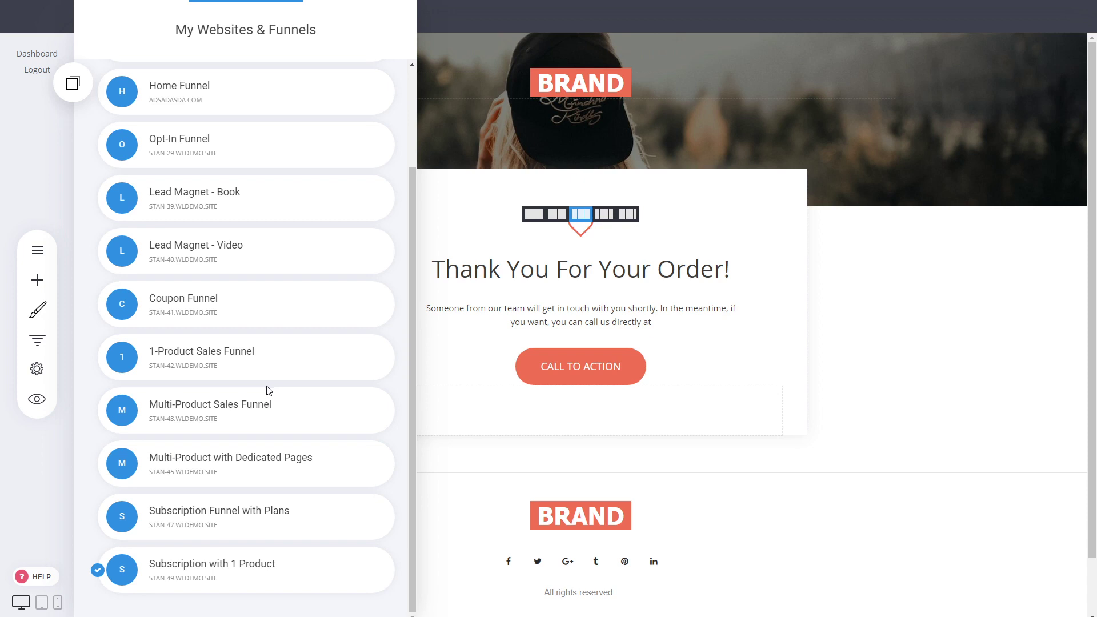
left_click(960, 372)
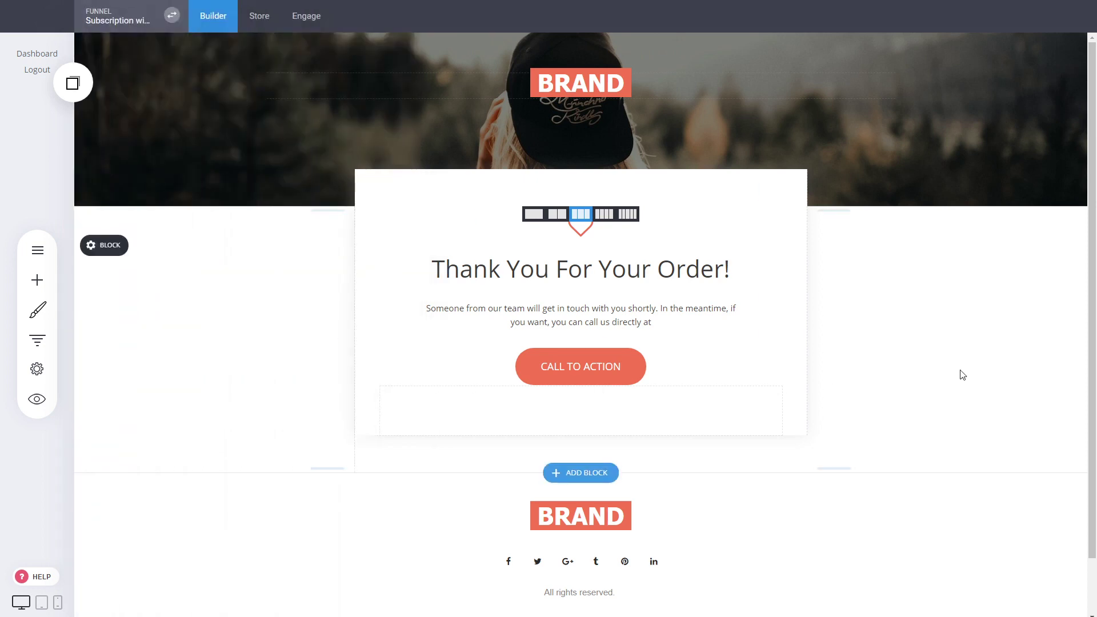